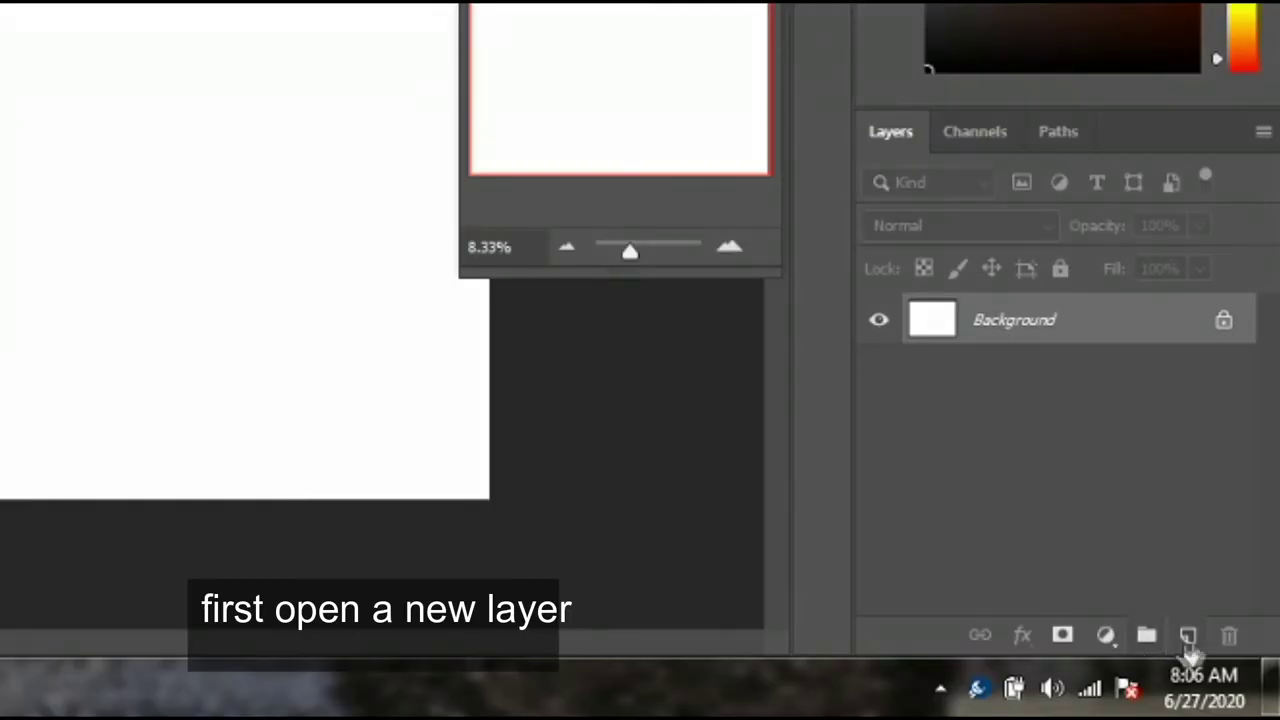
# Add an empty Layer 1 above the Background in Untitled-2.
pyautogui.click(1189, 637)
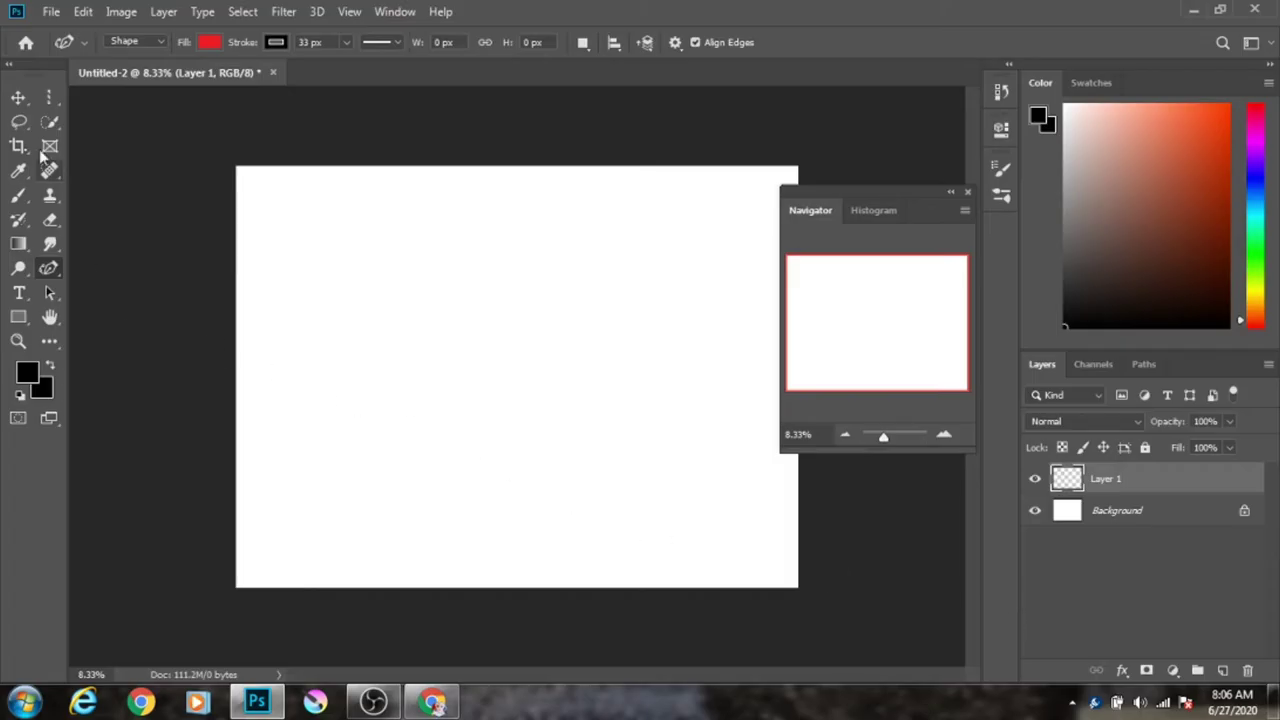
pyautogui.click(18, 195)
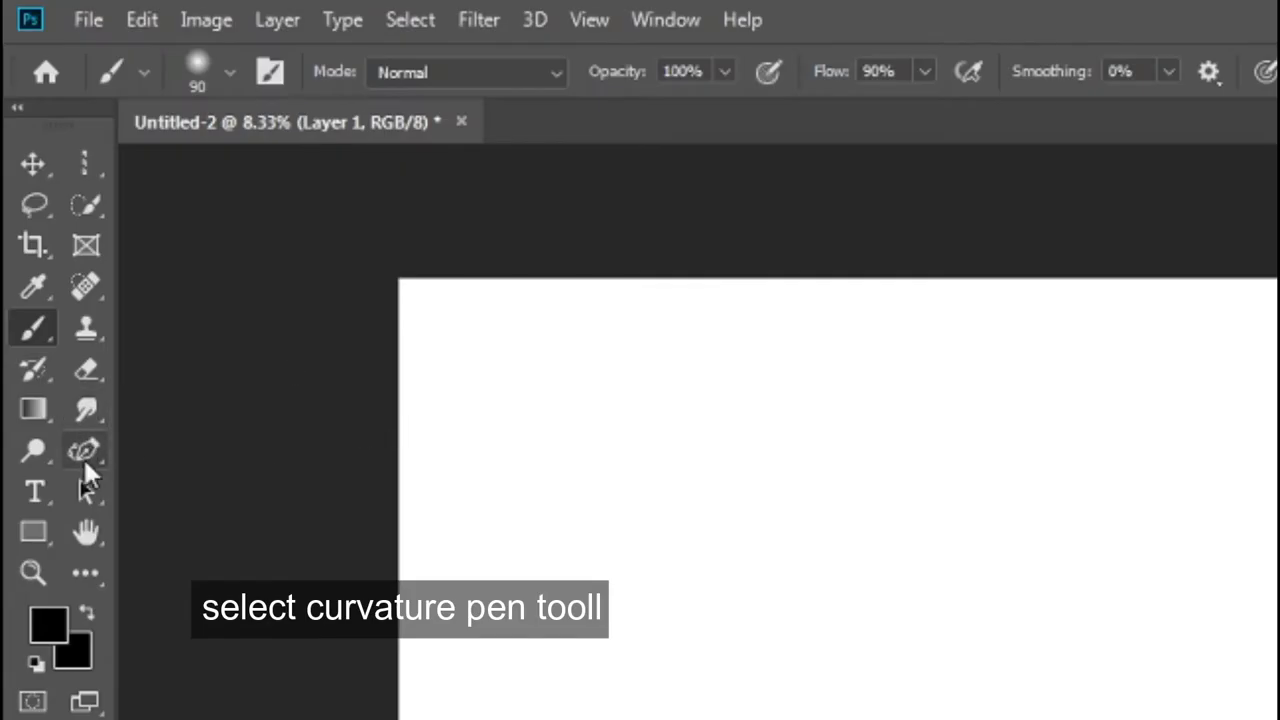
# Switch to the Curvature Pen in Shape mode with red fill and 33 px black stroke.
pyautogui.click(84, 455)
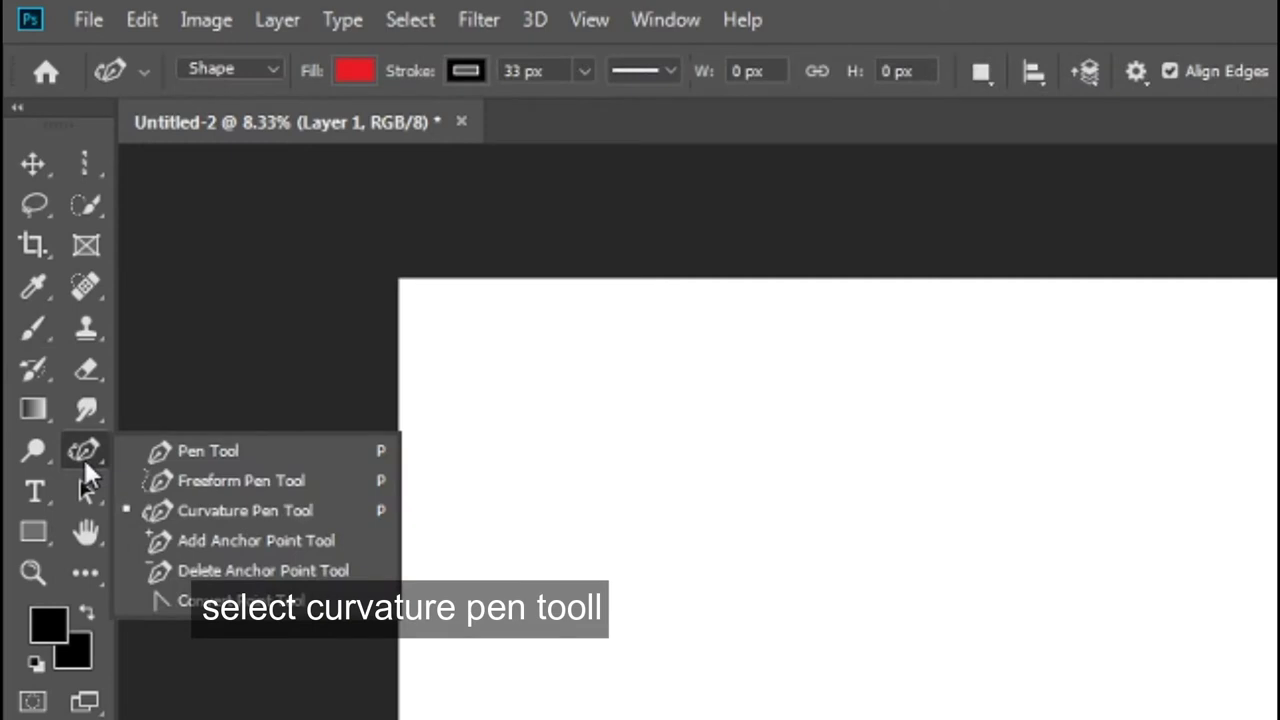
pyautogui.click(182, 511)
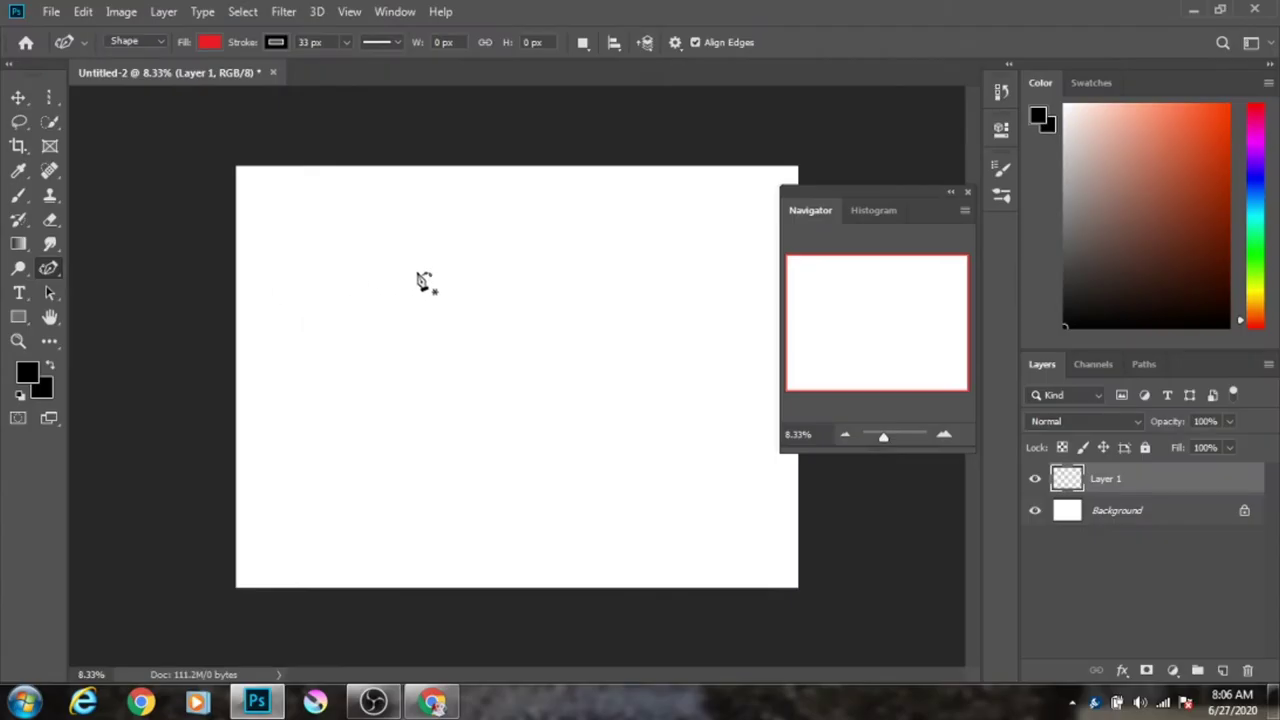
pyautogui.click(209, 42)
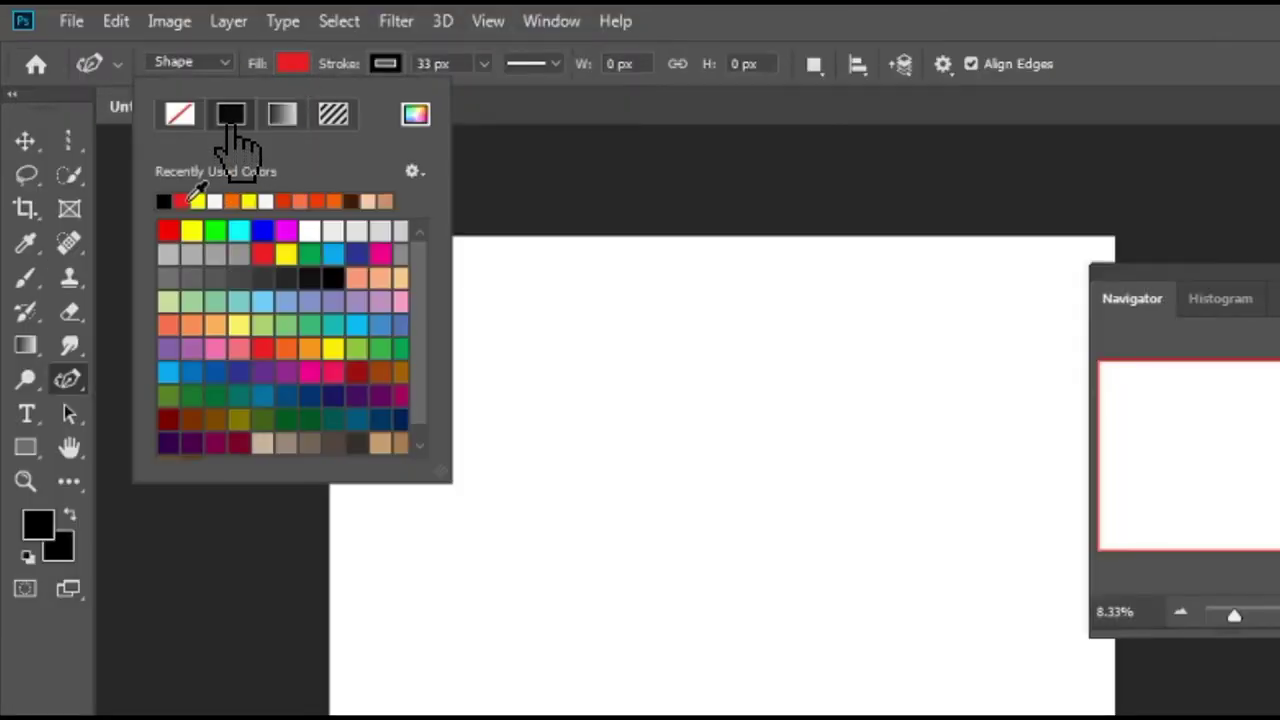
pyautogui.click(229, 127)
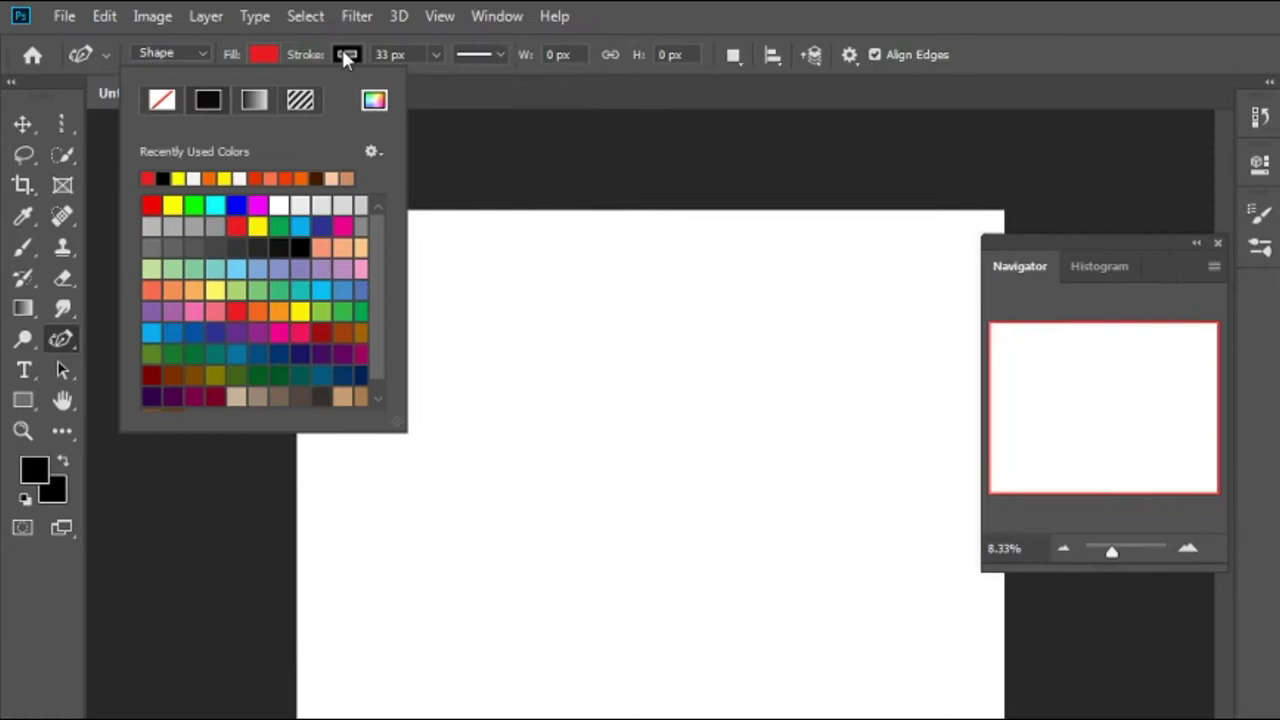
pyautogui.click(347, 54)
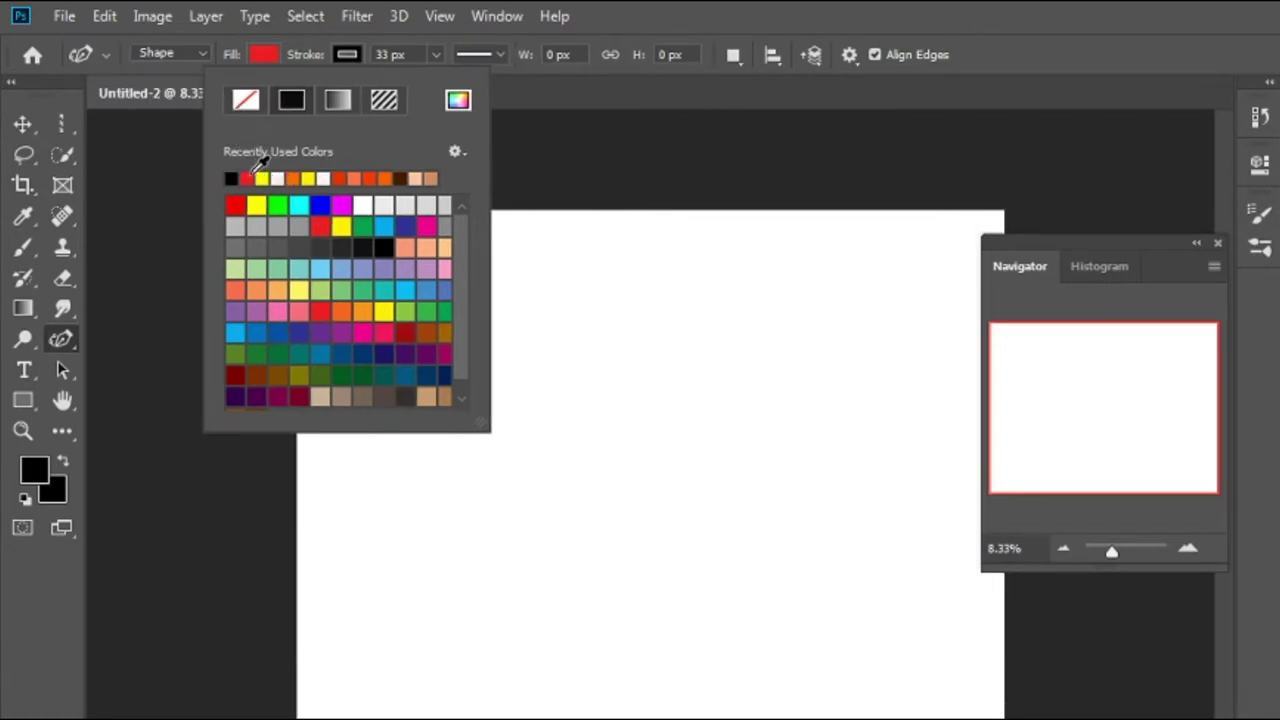
pyautogui.click(318, 54)
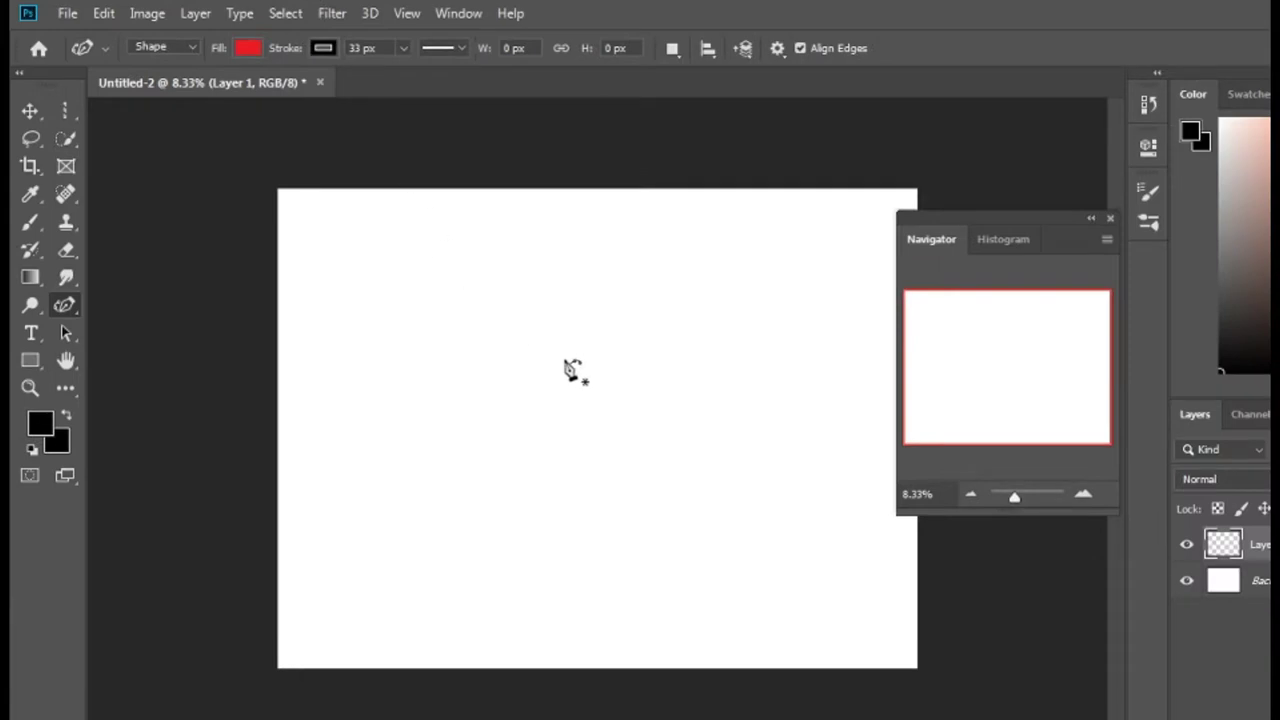
# Place curvature points near the canvas centre forming a closed red ellipse.
pyautogui.click(557, 333)
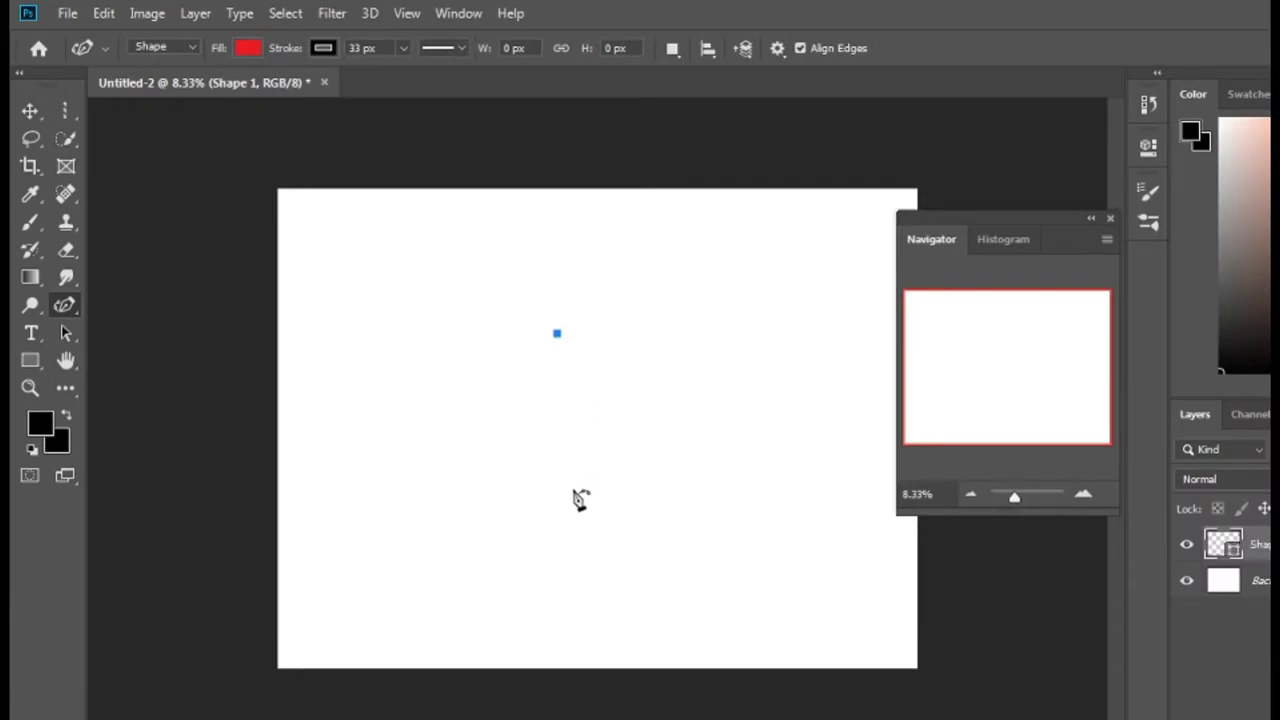
pyautogui.click(564, 511)
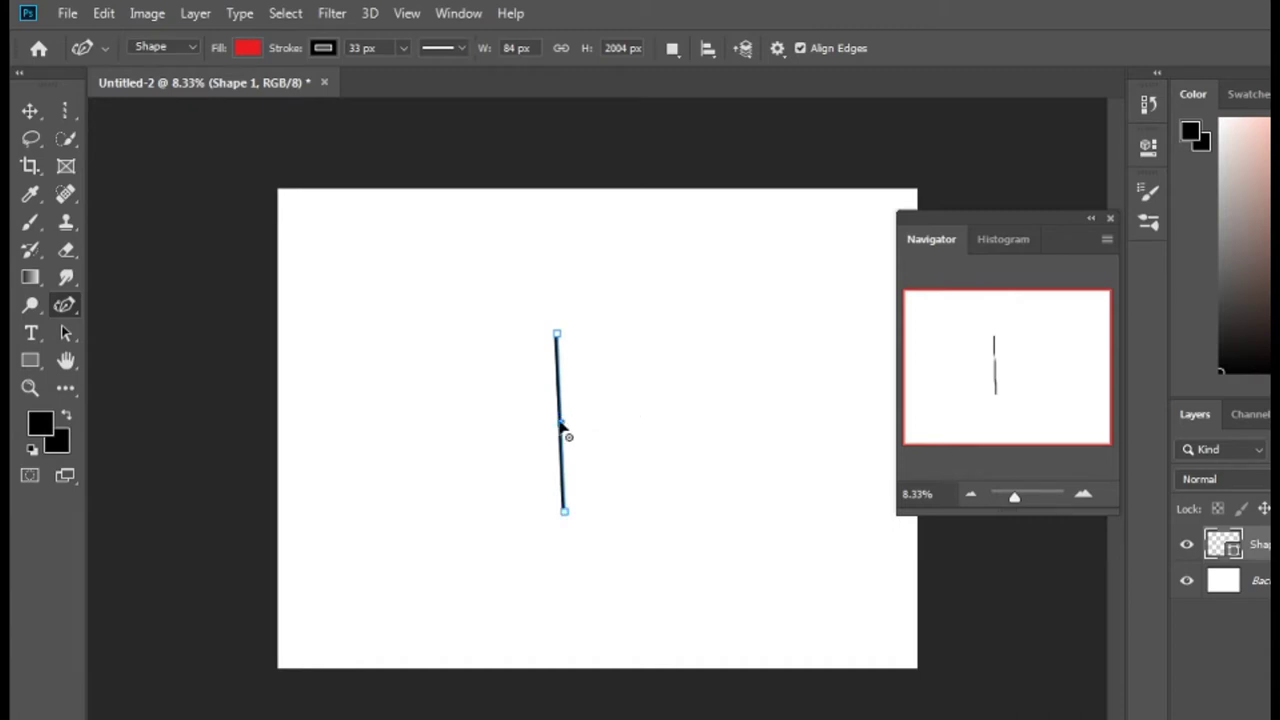
pyautogui.moveTo(563, 428); pyautogui.dragTo(649, 437)
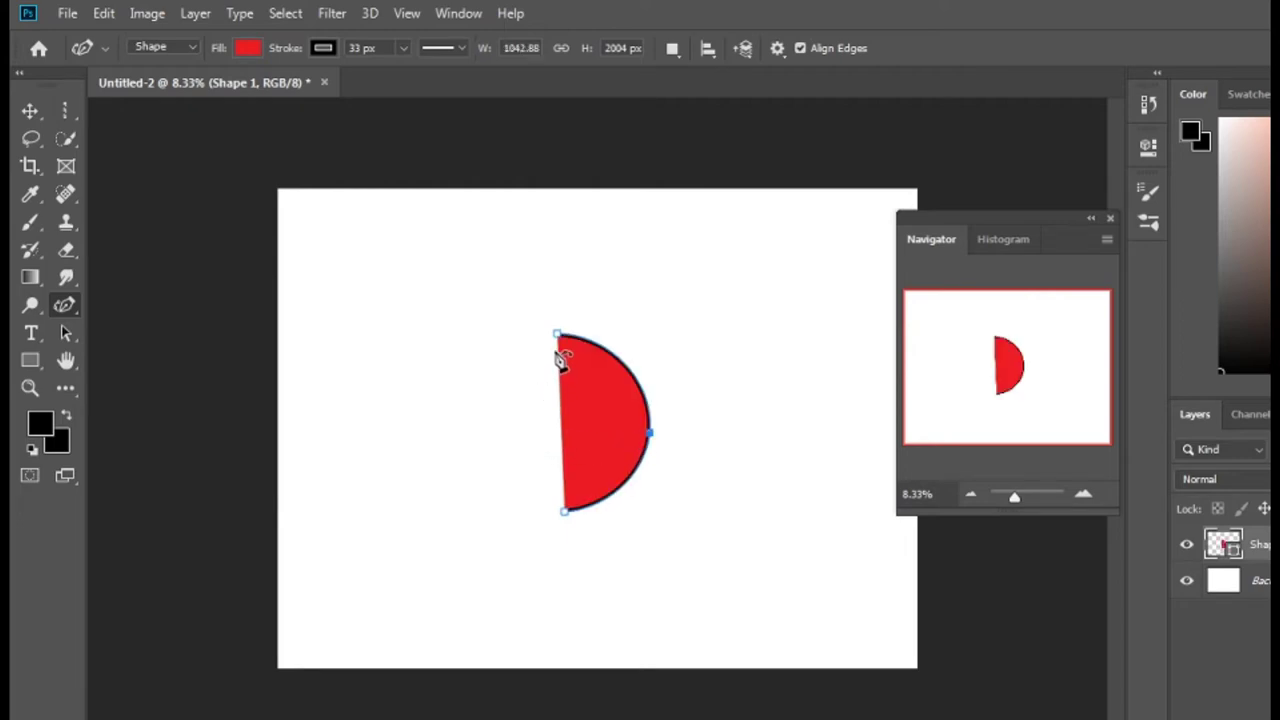
pyautogui.click(558, 337)
pyautogui.click(492, 418)
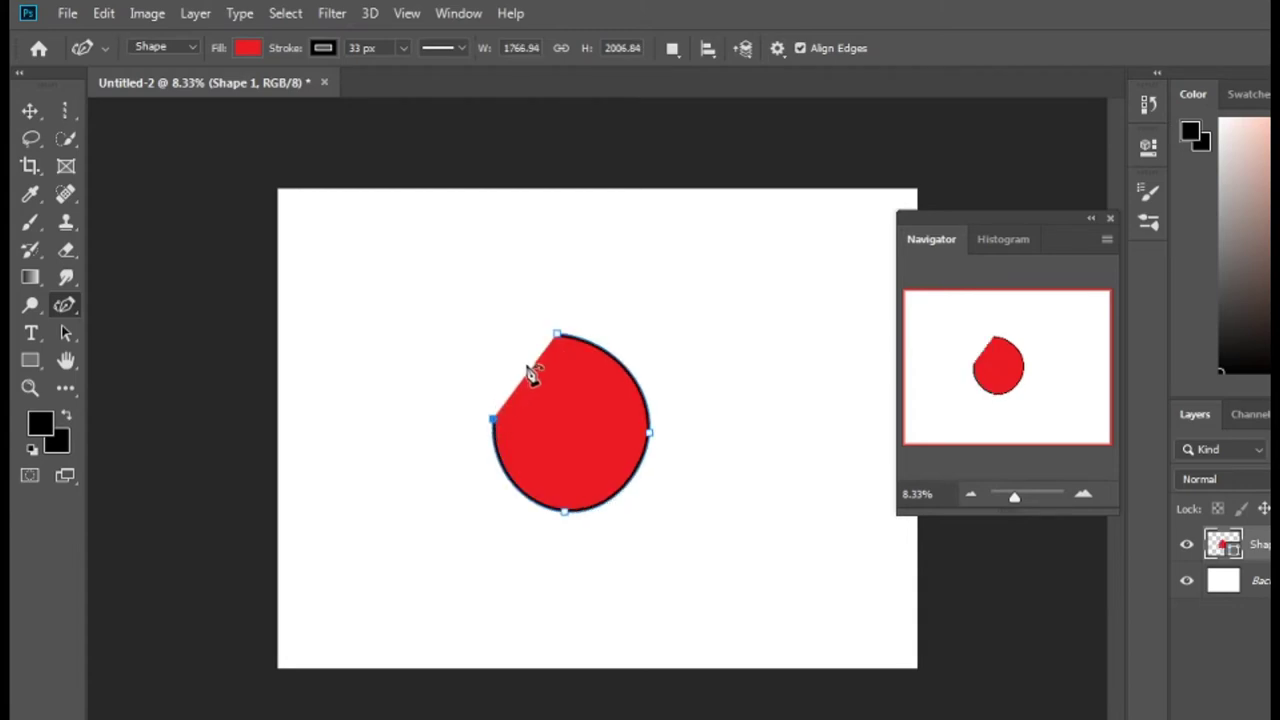
pyautogui.click(557, 335)
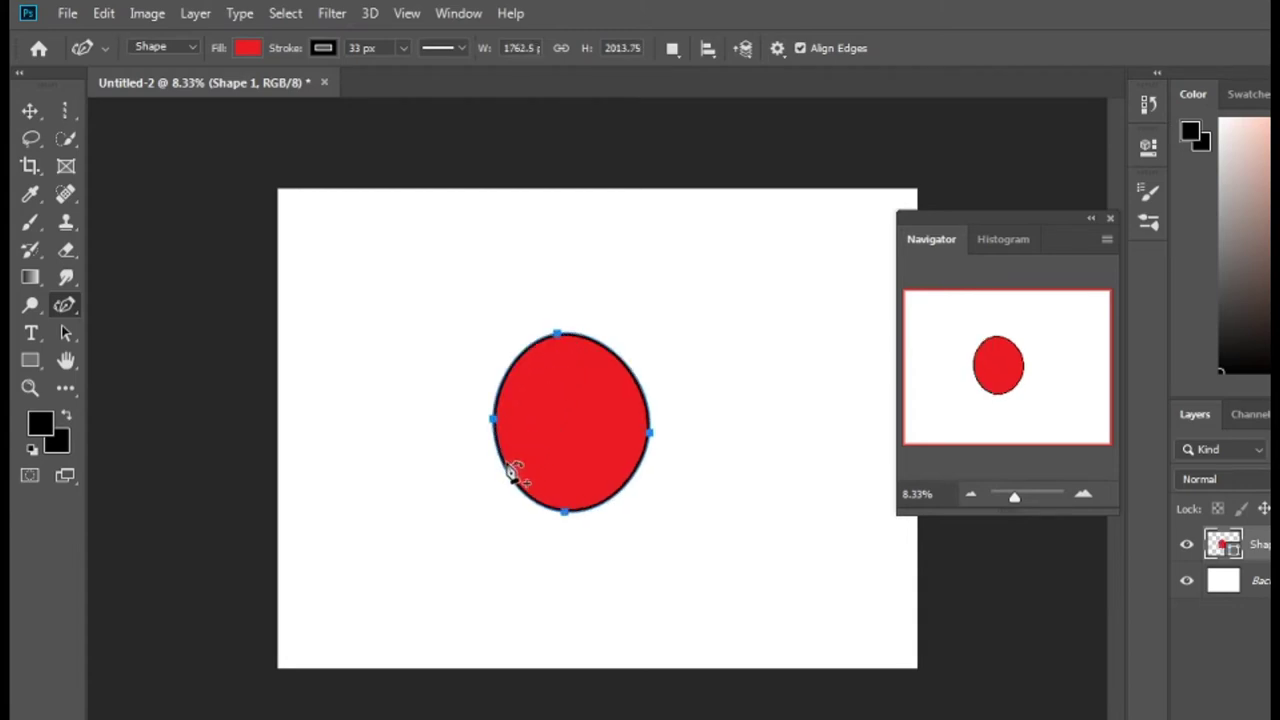
# Drag the anchors into a rounder, pear-shaped body and commit it as Shape 1.
pyautogui.moveTo(494, 420); pyautogui.dragTo(468, 442)
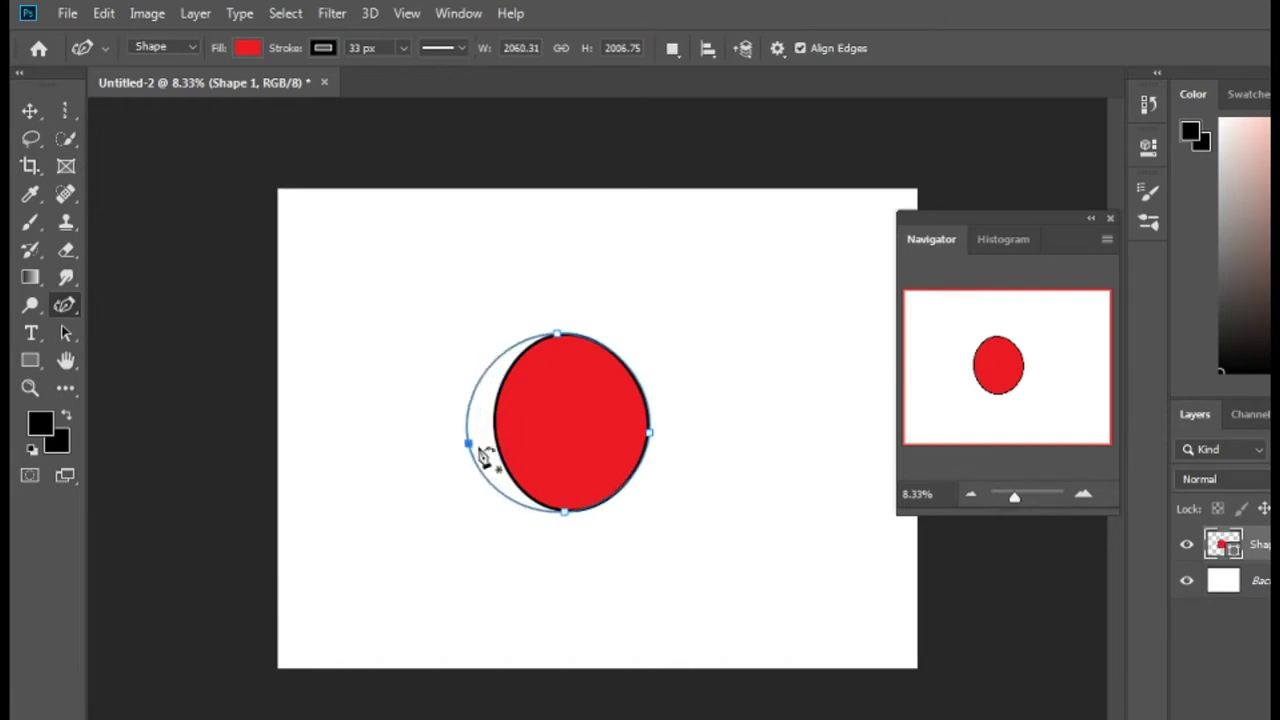
pyautogui.moveTo(651, 437); pyautogui.dragTo(666, 440)
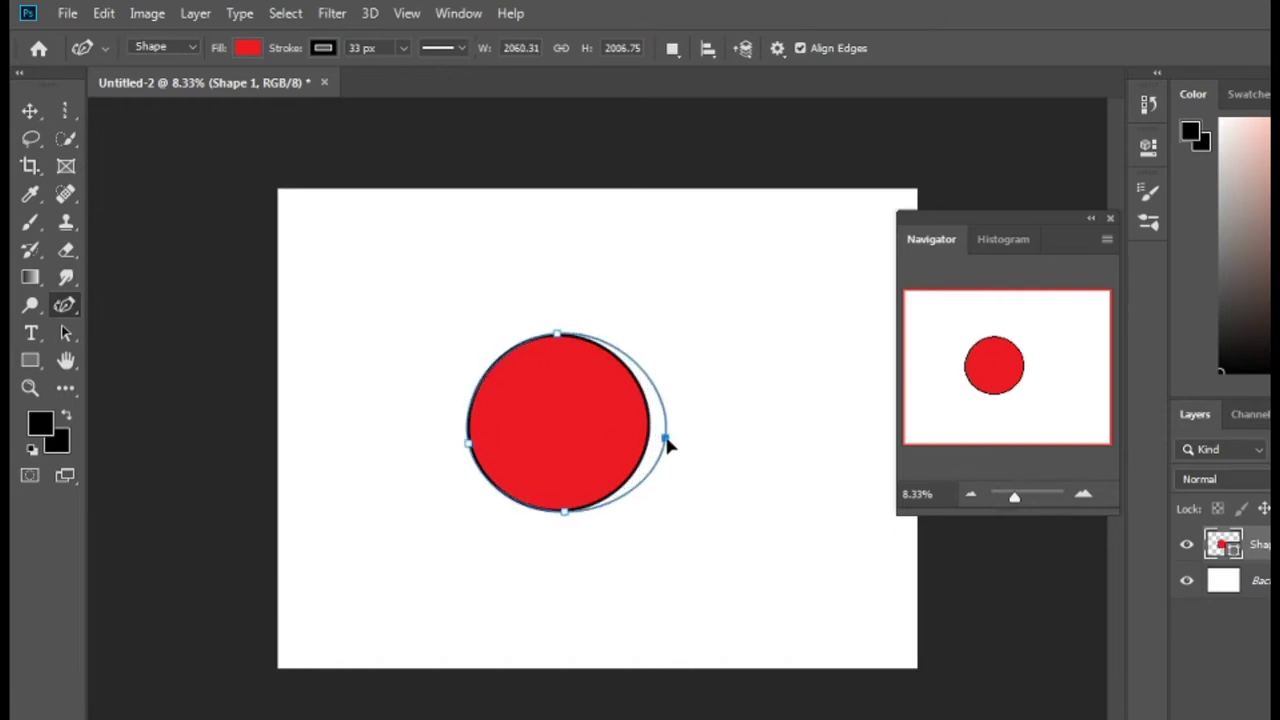
pyautogui.moveTo(558, 337); pyautogui.dragTo(556, 305)
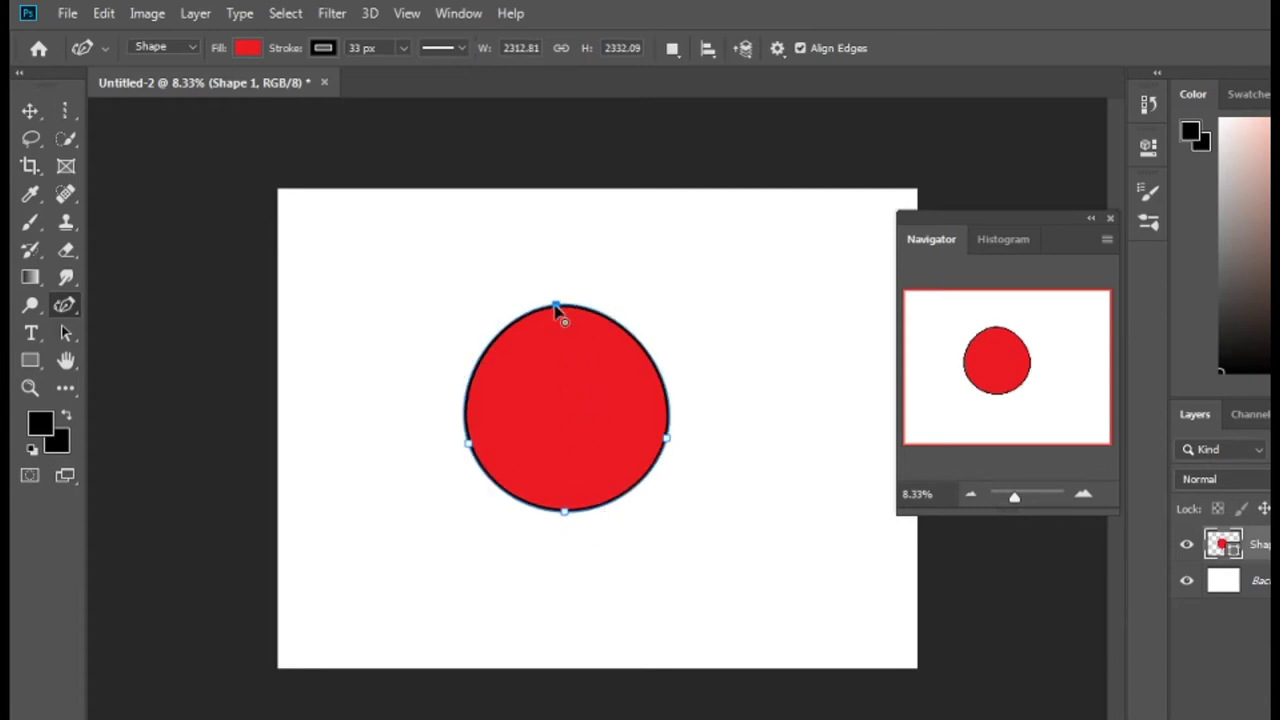
pyautogui.moveTo(557, 310); pyautogui.dragTo(547, 301)
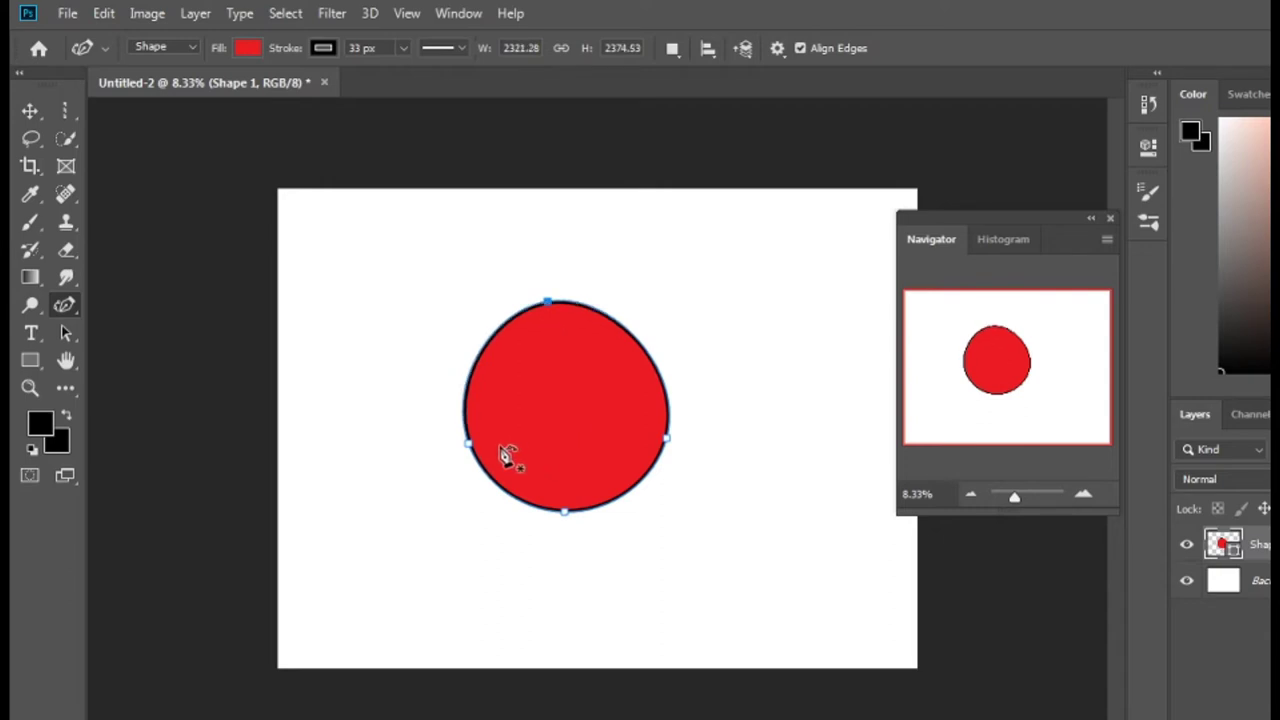
pyautogui.moveTo(468, 444); pyautogui.dragTo(462, 459)
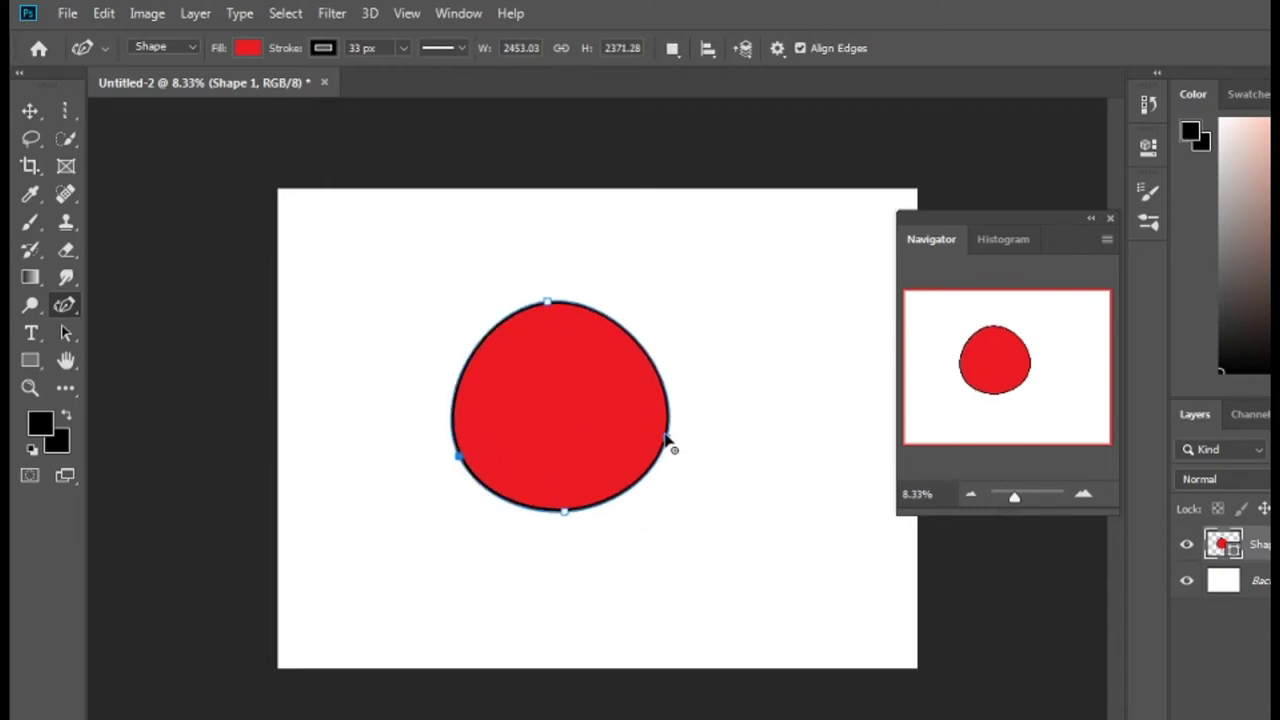
pyautogui.moveTo(668, 449); pyautogui.dragTo(674, 455)
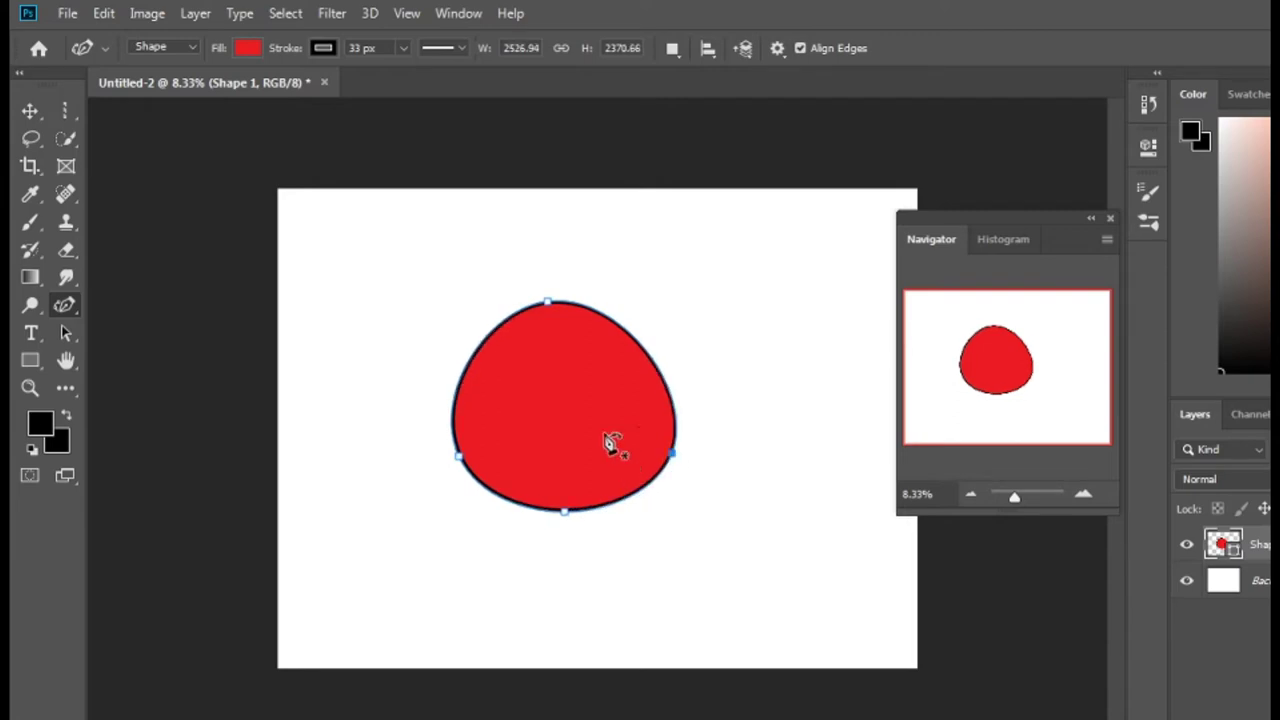
pyautogui.moveTo(547, 301); pyautogui.dragTo(540, 298)
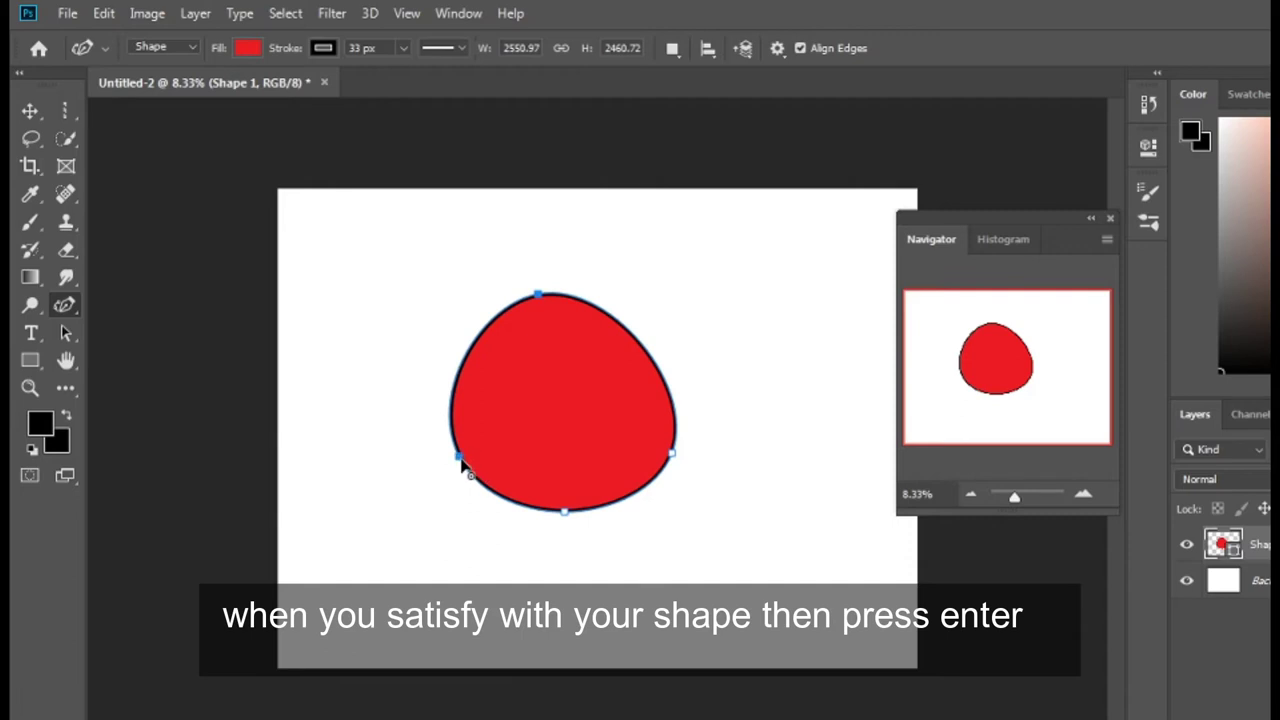
pyautogui.moveTo(461, 462); pyautogui.dragTo(451, 465)
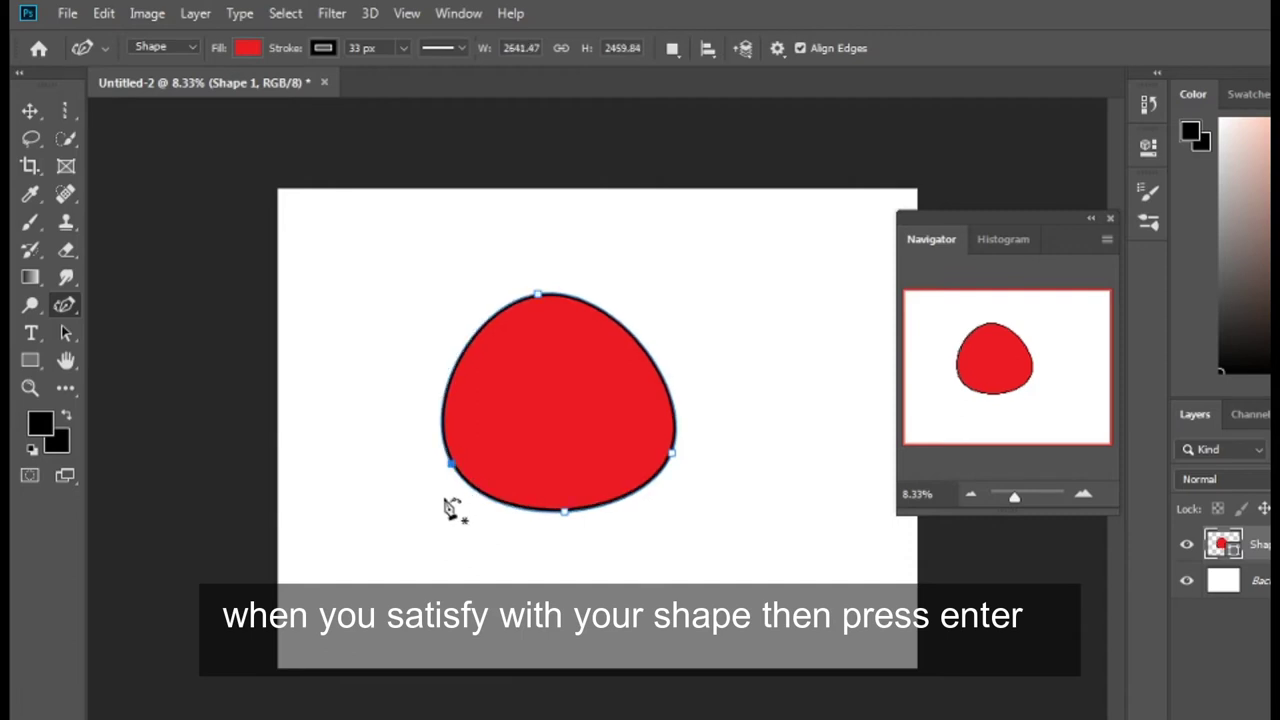
pyautogui.press('Return')
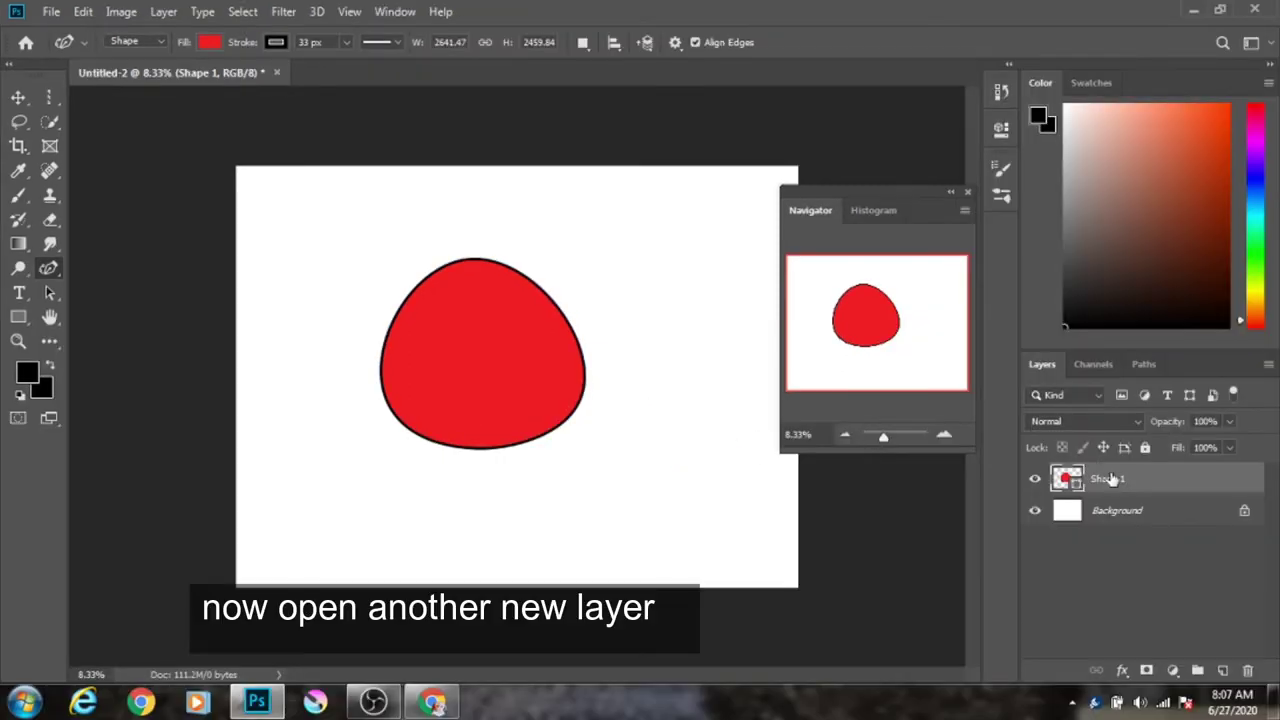
# Add a layer and place the first tuft points atop the body, curving the outline upward.
pyautogui.click(1219, 671)
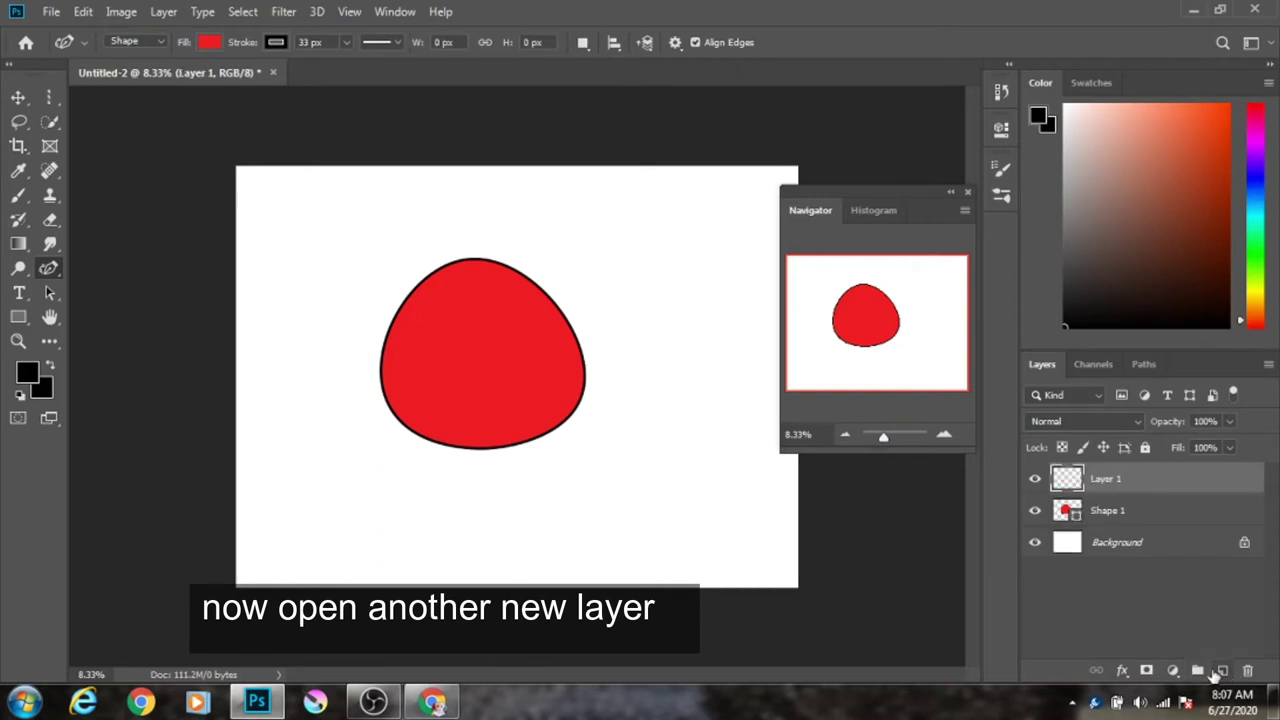
pyautogui.click(468, 260)
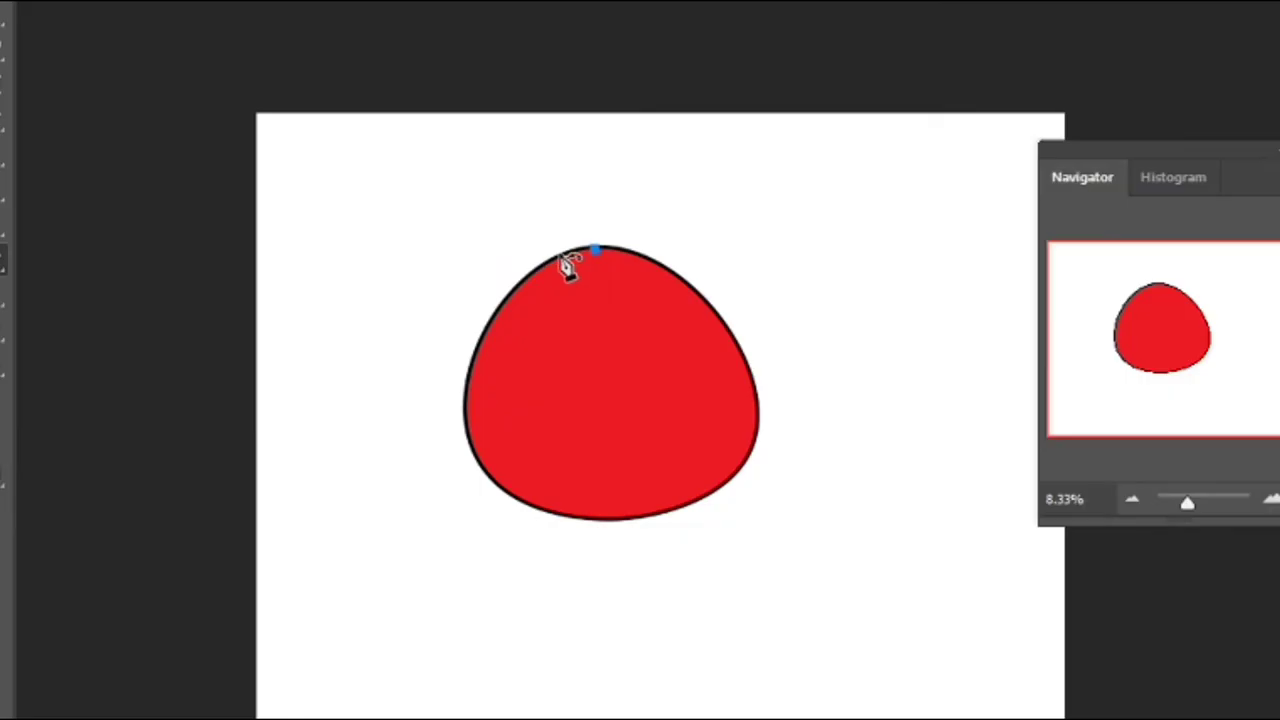
pyautogui.click(450, 261)
pyautogui.click(582, 250)
pyautogui.moveTo(584, 256)
pyautogui.mouseDown()
pyautogui.moveTo(535, 200)
pyautogui.moveTo(507, 204)
pyautogui.mouseUp()
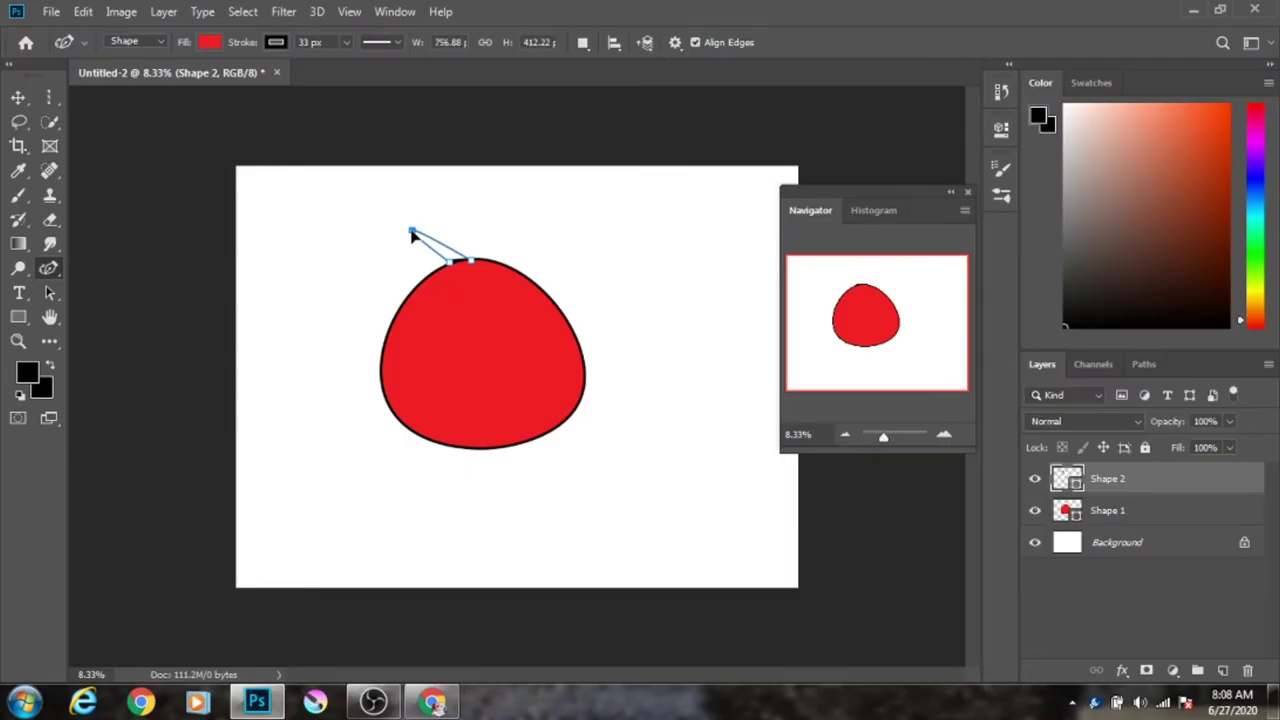
pyautogui.click(411, 232)
# Reshape the tuft's lower and top edges and close its outline.
pyautogui.click(422, 246)
pyautogui.moveTo(423, 250); pyautogui.dragTo(446, 288)
pyautogui.click(446, 268)
pyautogui.moveTo(456, 266); pyautogui.dragTo(478, 272)
pyautogui.moveTo(449, 248); pyautogui.dragTo(443, 247)
pyautogui.click(444, 239)
pyautogui.click(475, 268)
# Undo the bad tuft edits, finish the path, and add a new empty layer.
pyautogui.hotkey('ctrl', 'z')
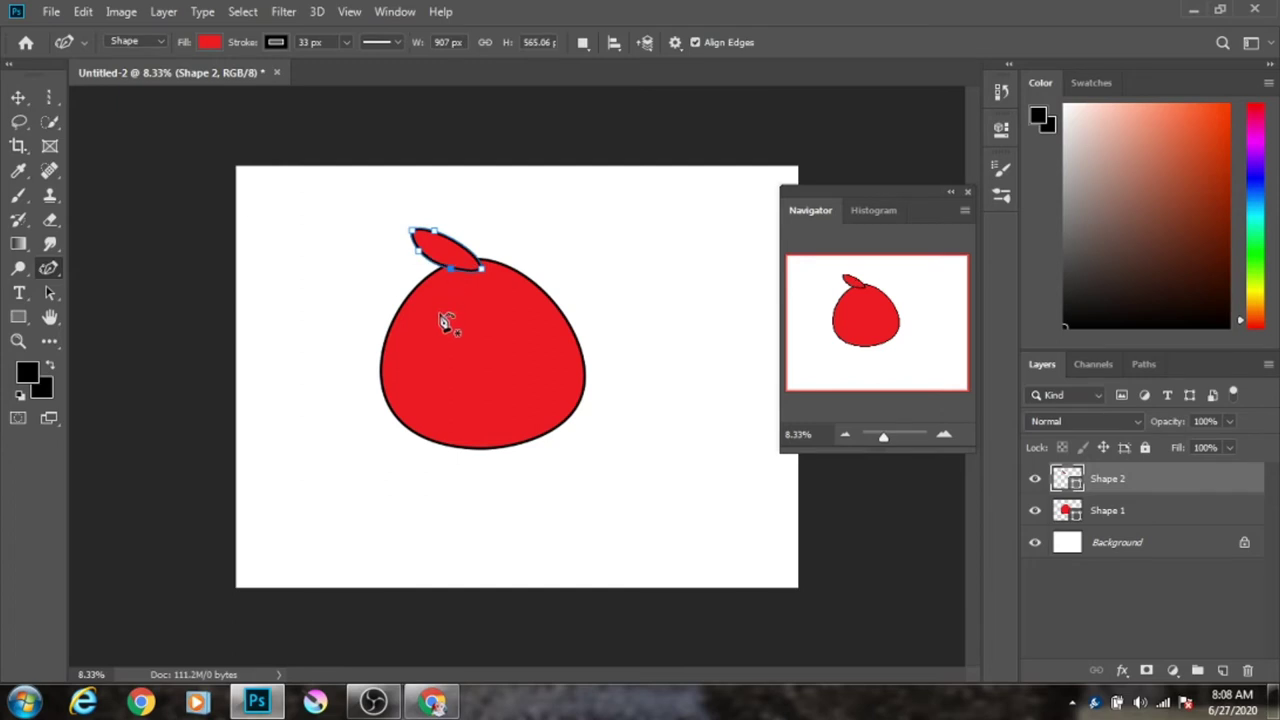
pyautogui.hotkey('ctrl', 'z')
pyautogui.hotkey('ctrl', 'z')
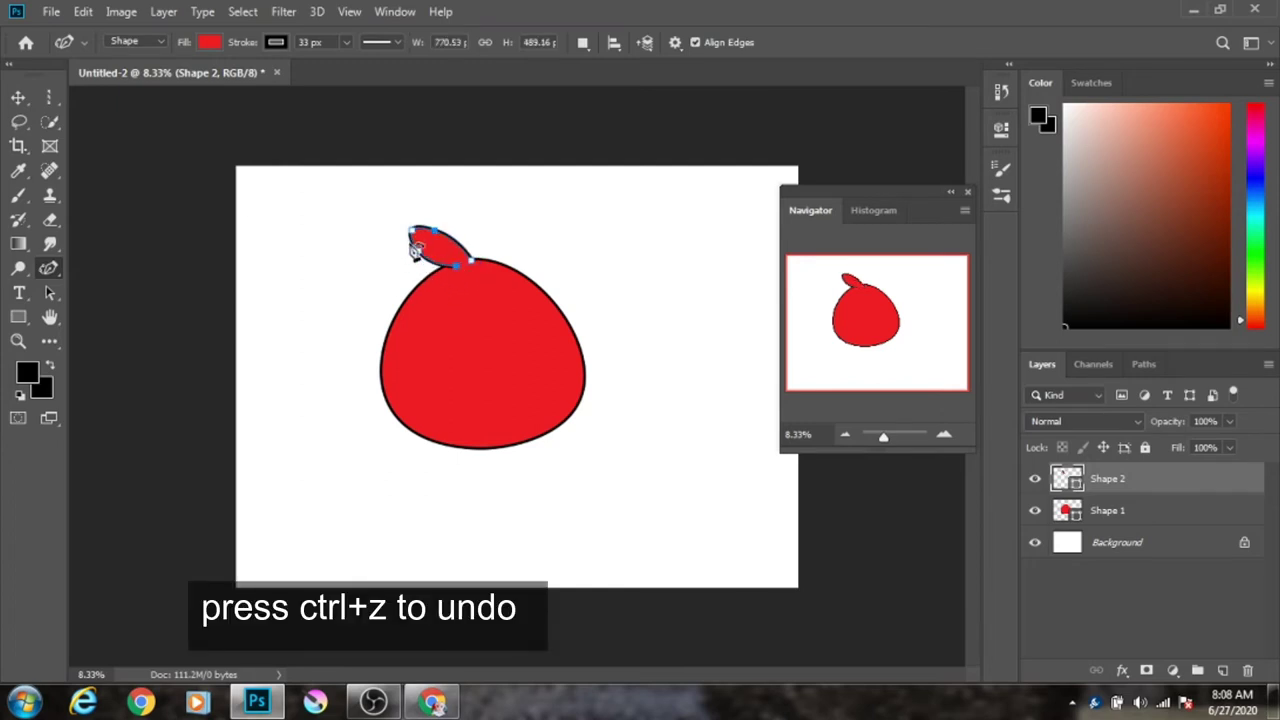
pyautogui.moveTo(470, 263); pyautogui.dragTo(477, 259)
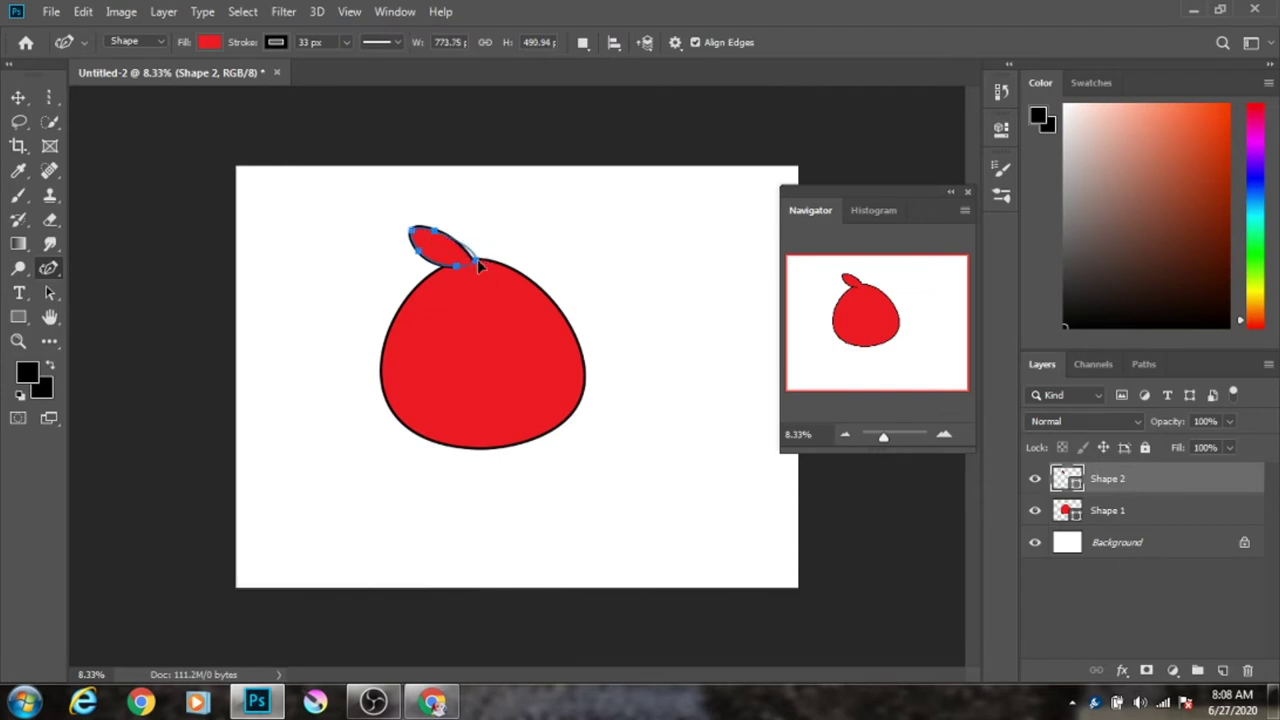
pyautogui.hotkey('ctrl', 'z')
pyautogui.press('Escape')
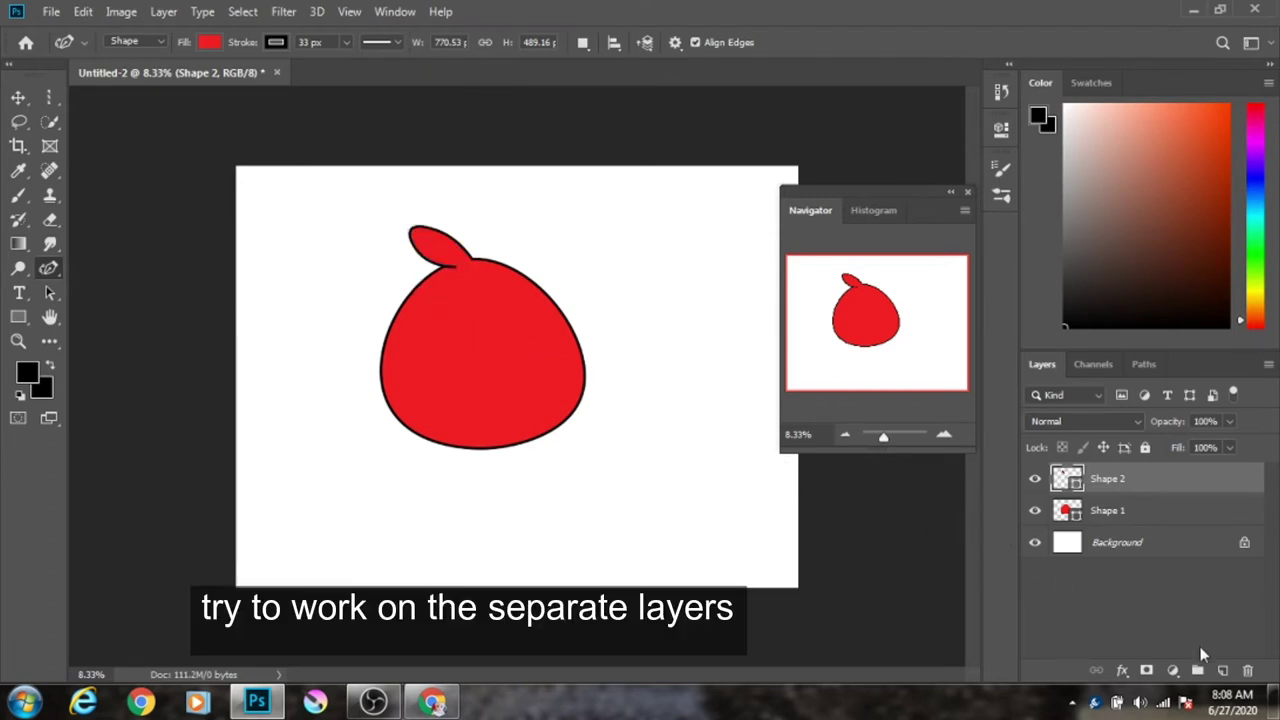
pyautogui.click(1224, 671)
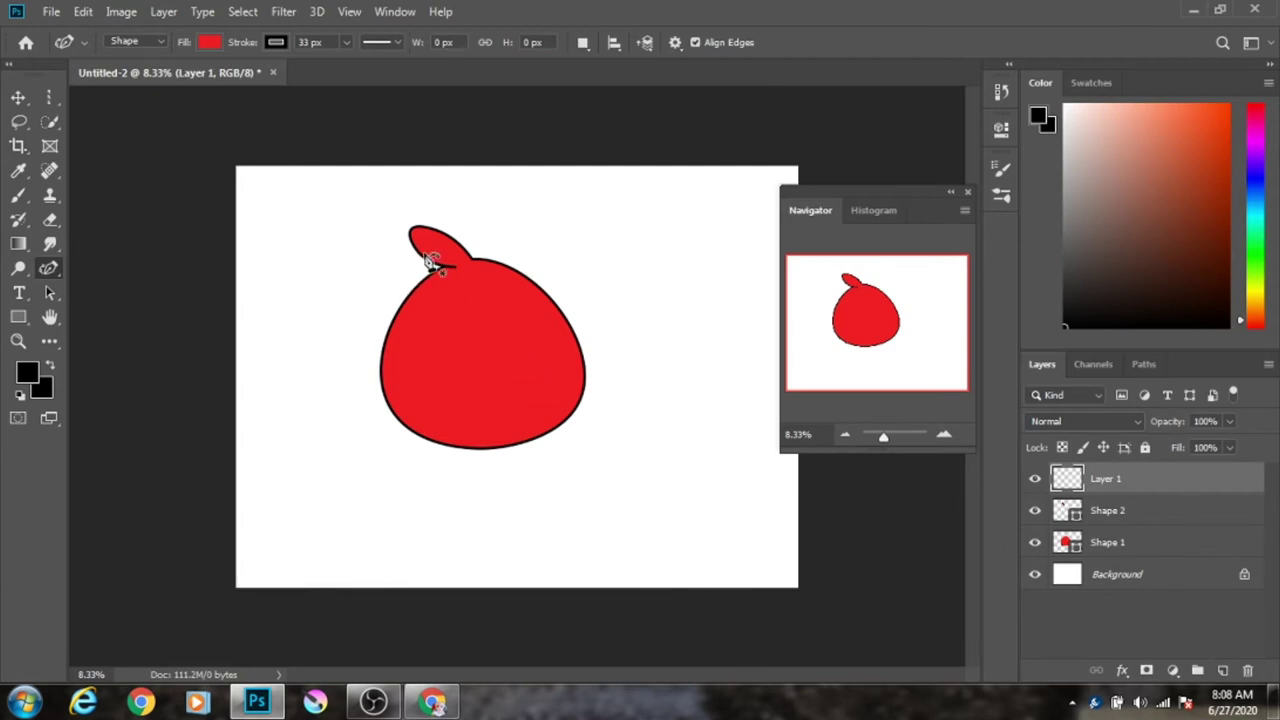
# Draw a smaller leaf-shaped feather left of the first tuft as Shape 3.
pyautogui.click(420, 256)
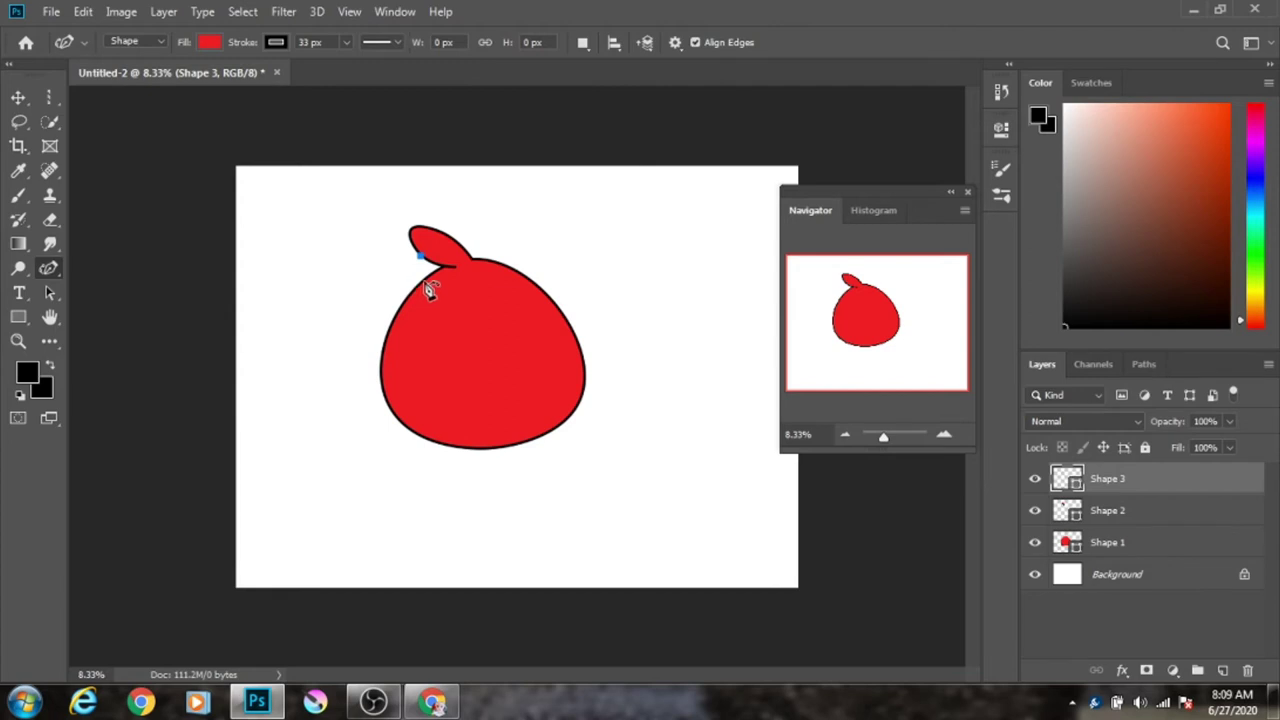
pyautogui.click(424, 281)
pyautogui.click(394, 272)
pyautogui.moveTo(385, 271); pyautogui.dragTo(423, 277)
pyautogui.click(430, 262)
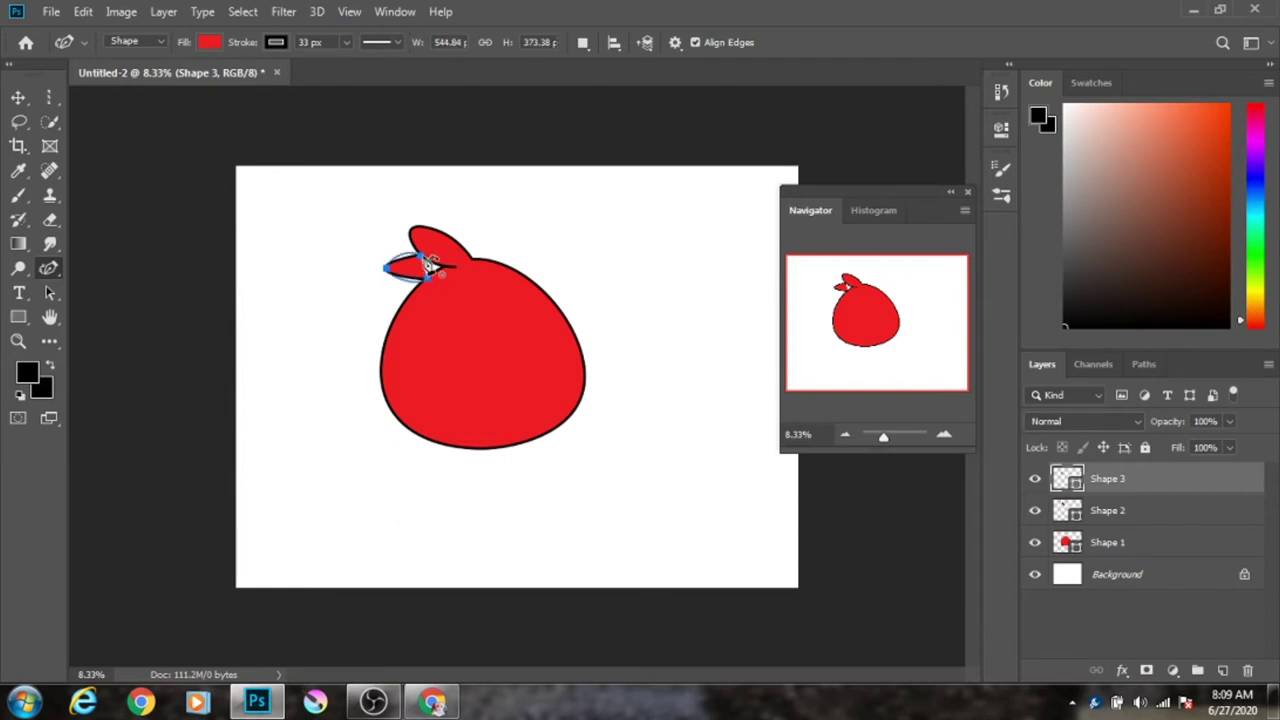
pyautogui.click(441, 263)
pyautogui.moveTo(416, 270); pyautogui.dragTo(410, 256)
pyautogui.moveTo(394, 261); pyautogui.dragTo(428, 276)
# Enlarge the new feather and restack layers so body Shape 1 sits above both tufts.
pyautogui.moveTo(1110, 487); pyautogui.dragTo(1110, 527)
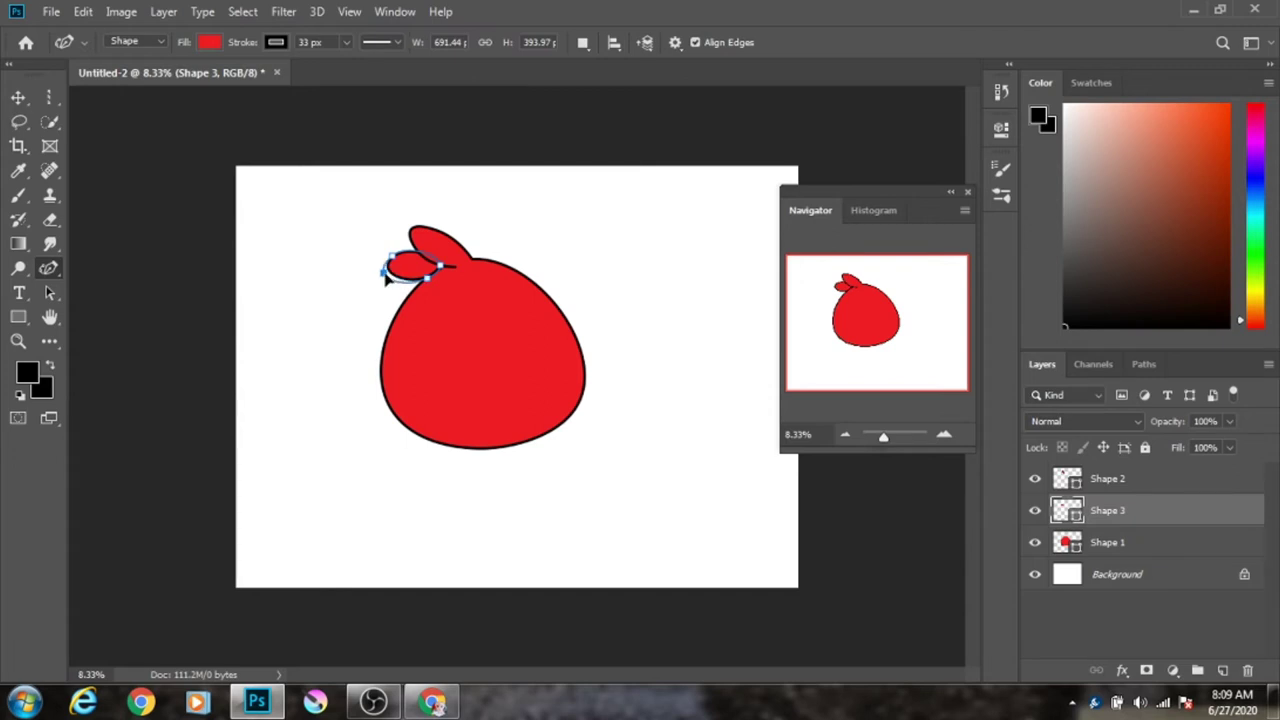
pyautogui.moveTo(384, 272); pyautogui.dragTo(380, 276)
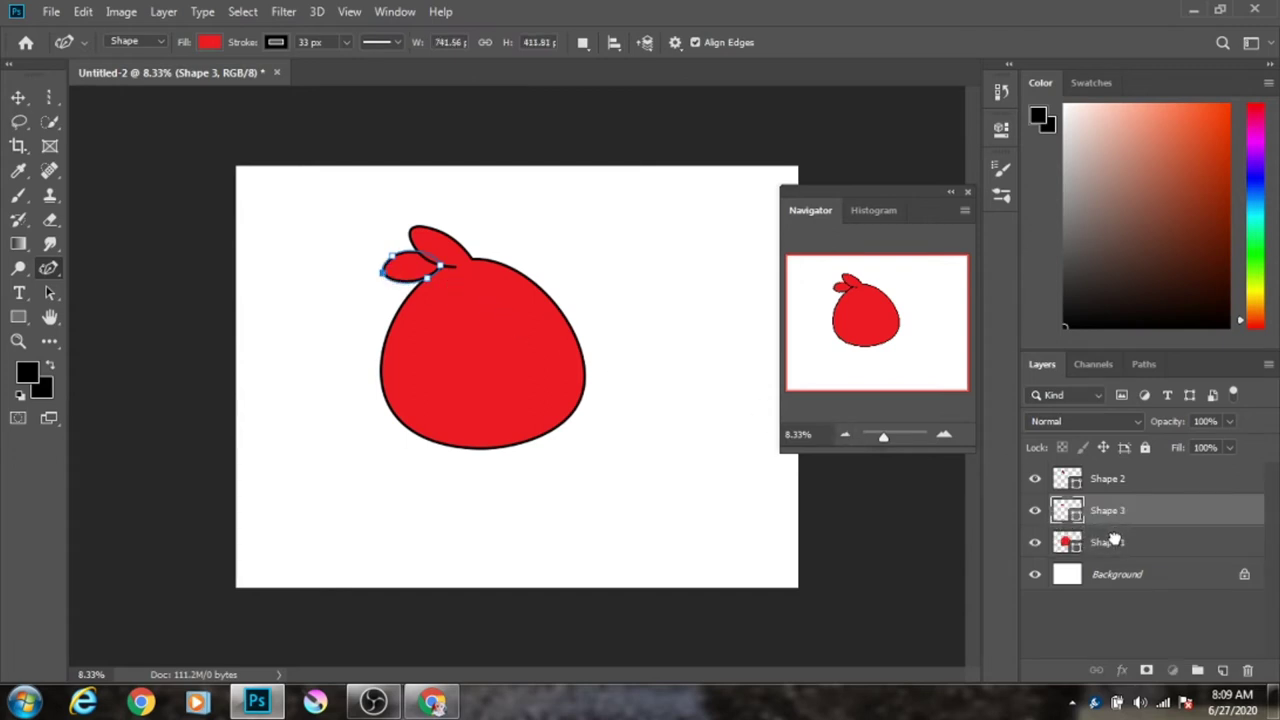
pyautogui.moveTo(1106, 540); pyautogui.dragTo(1108, 486)
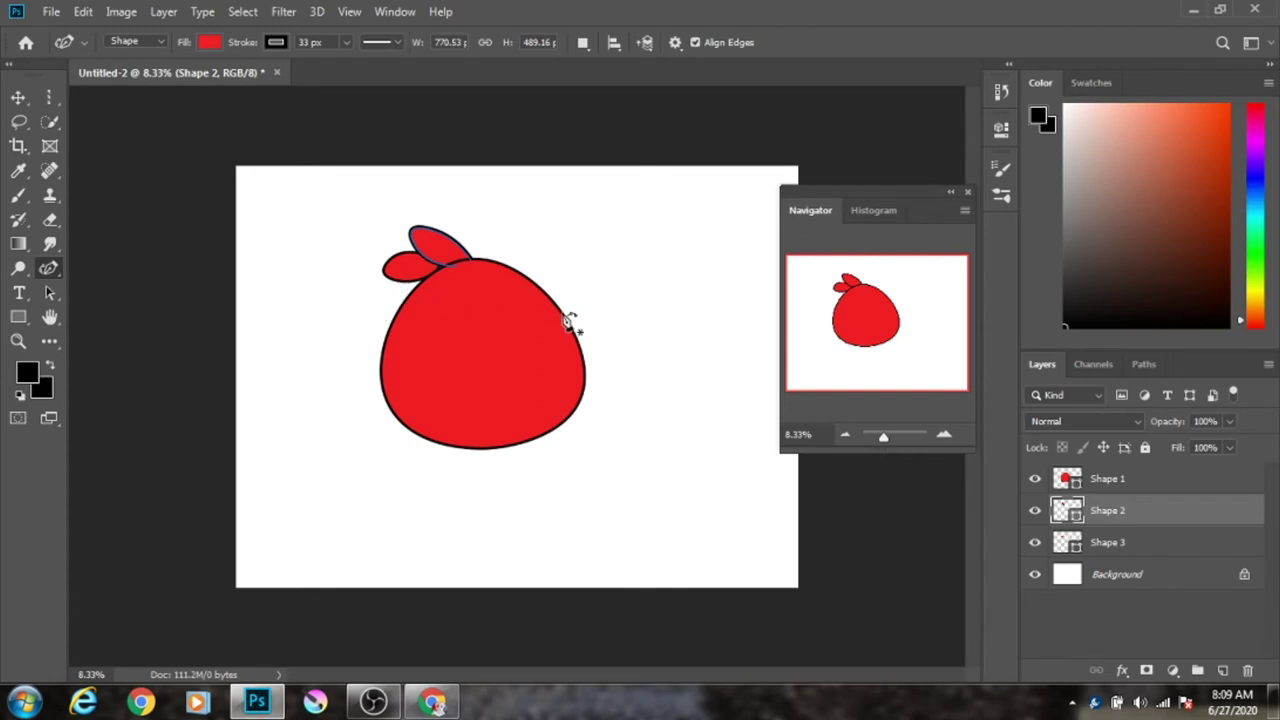
# Select Shape 3 and start a new Shape 4 layer, discarding the stray anchors.
pyautogui.click(1083, 550)
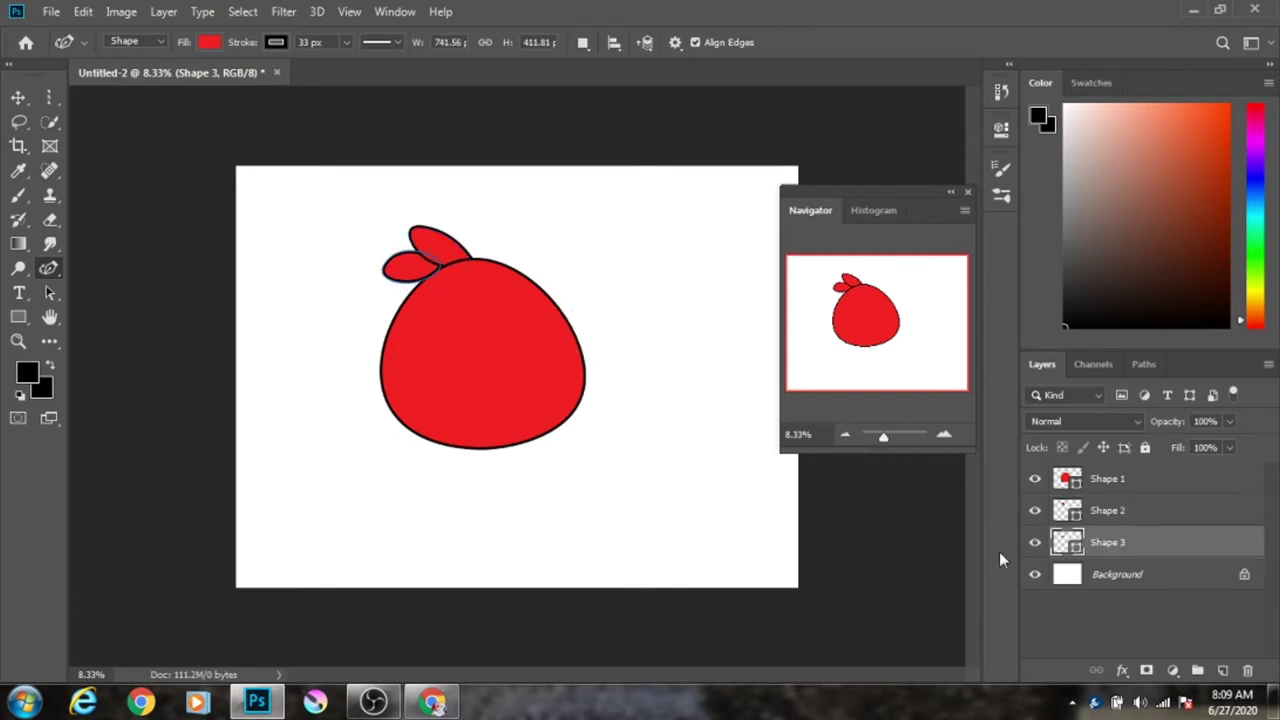
pyautogui.click(449, 277)
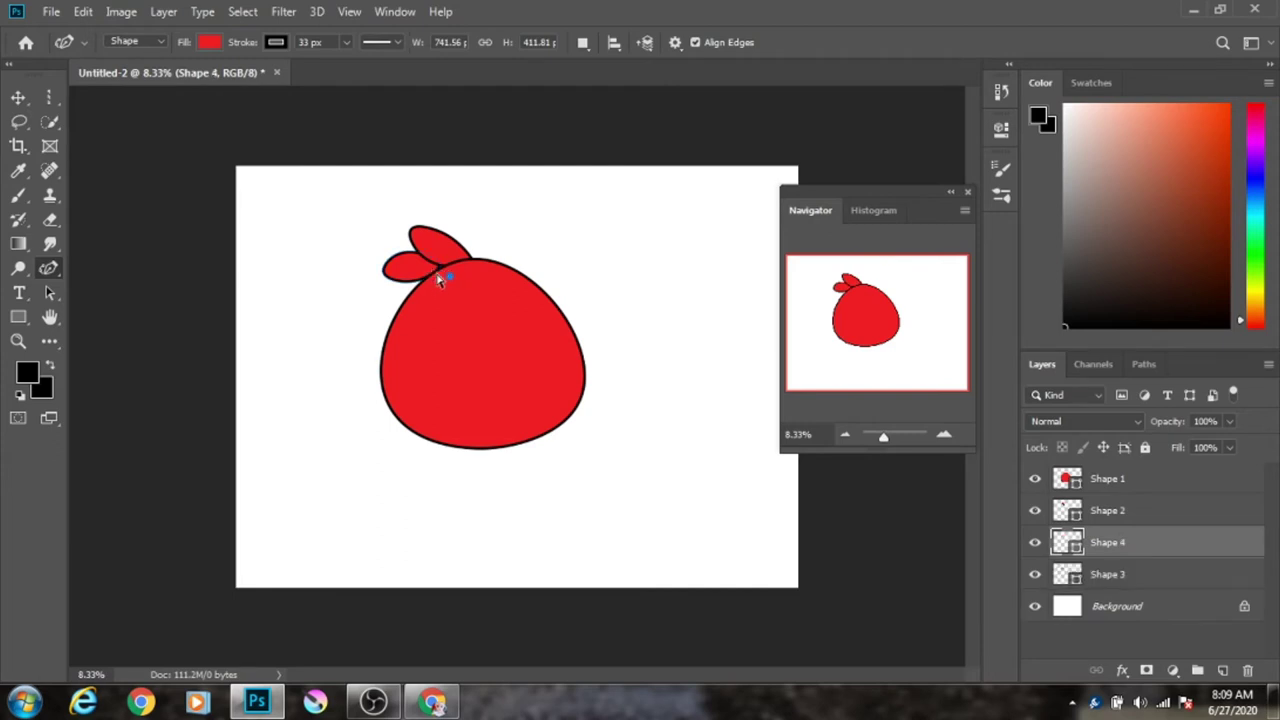
pyautogui.press('Delete')
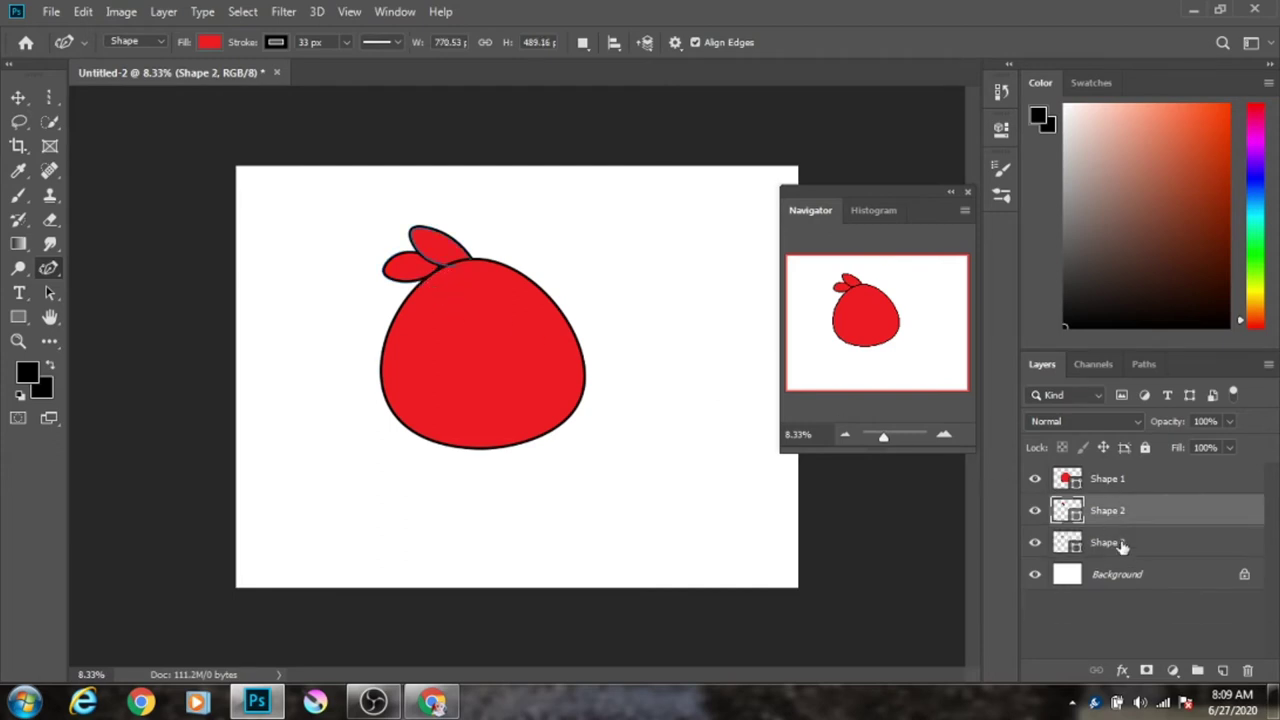
pyautogui.click(1122, 543)
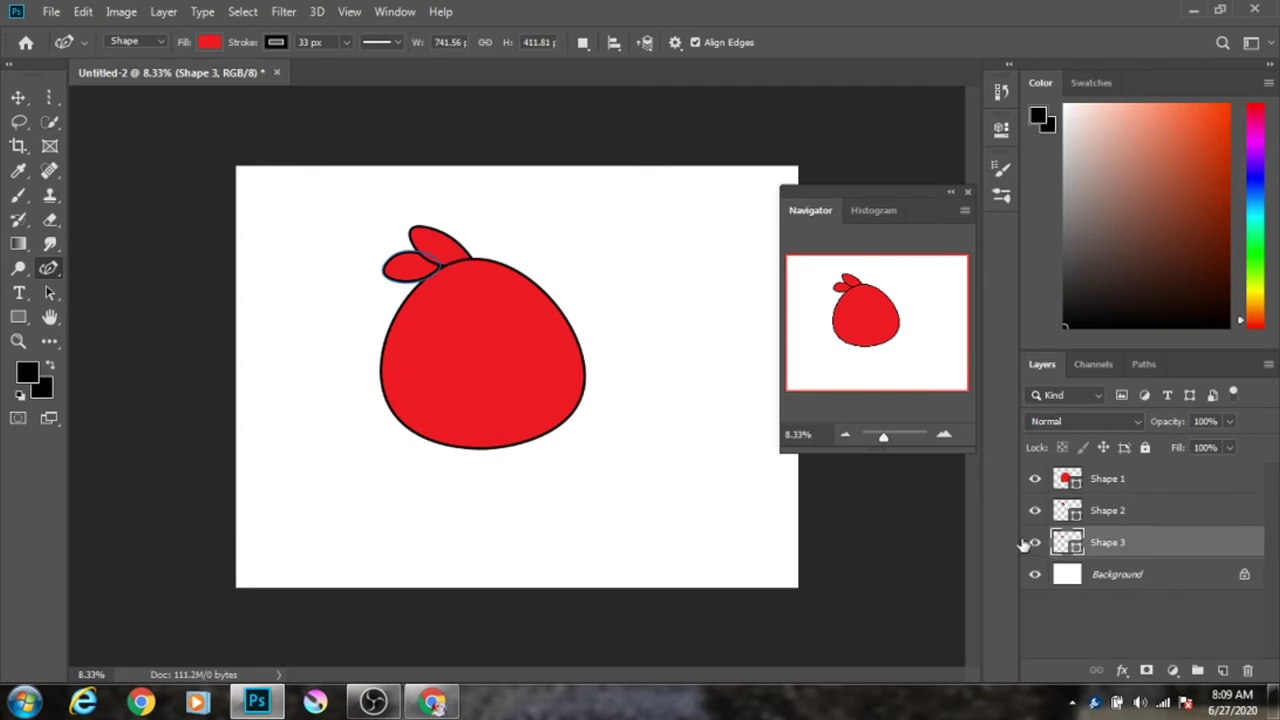
pyautogui.click(438, 270)
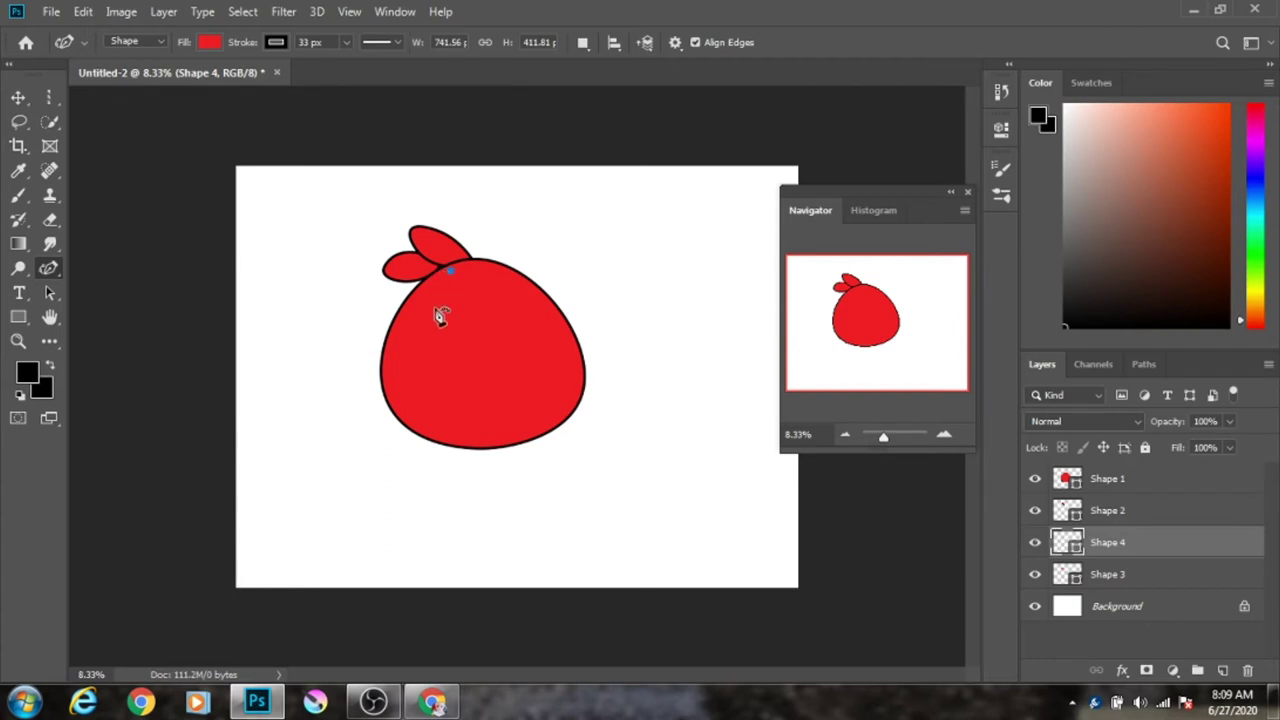
pyautogui.press('Escape')
# Add a new layer above body Shape 1 and set the stroke to peach.
pyautogui.click(1115, 481)
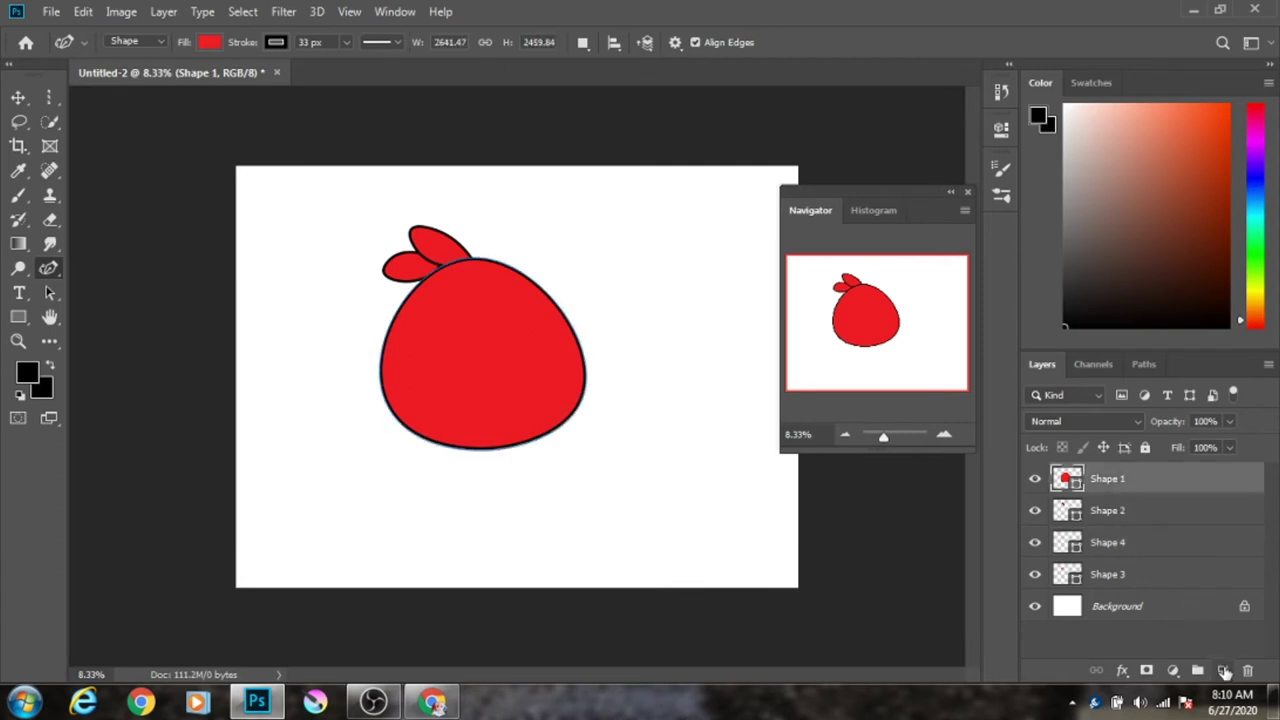
pyautogui.click(1222, 670)
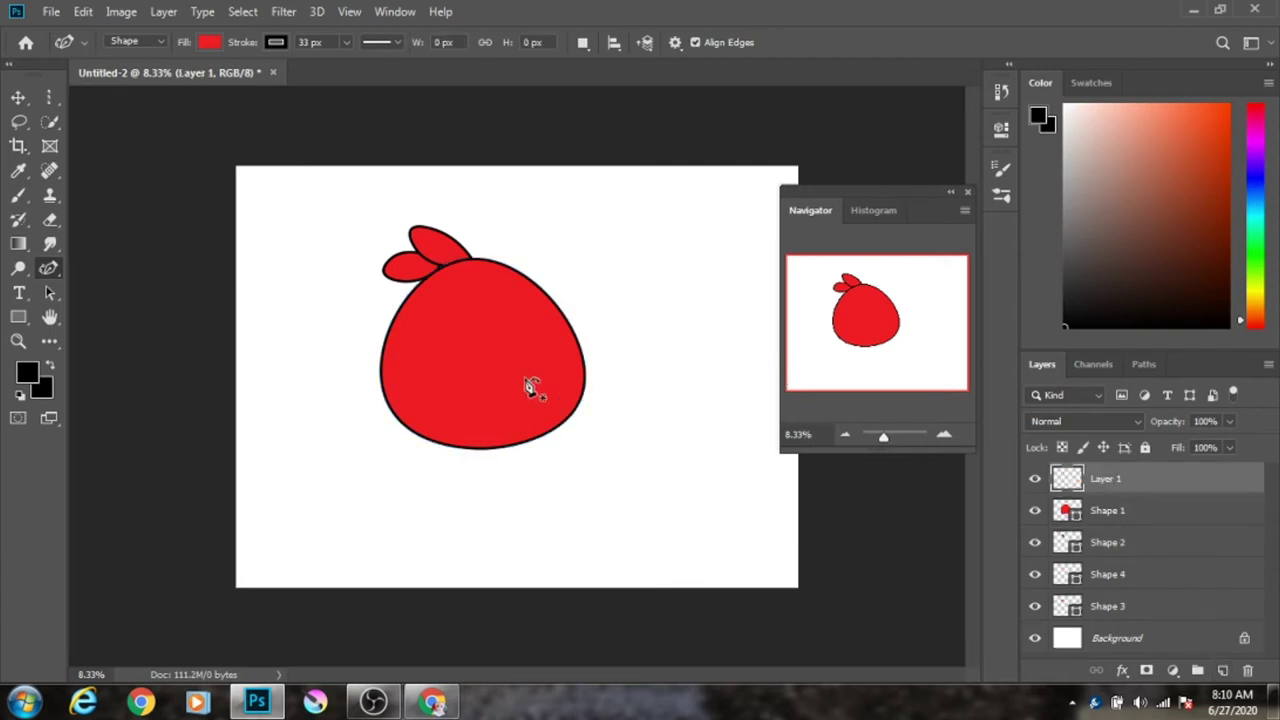
pyautogui.click(207, 42)
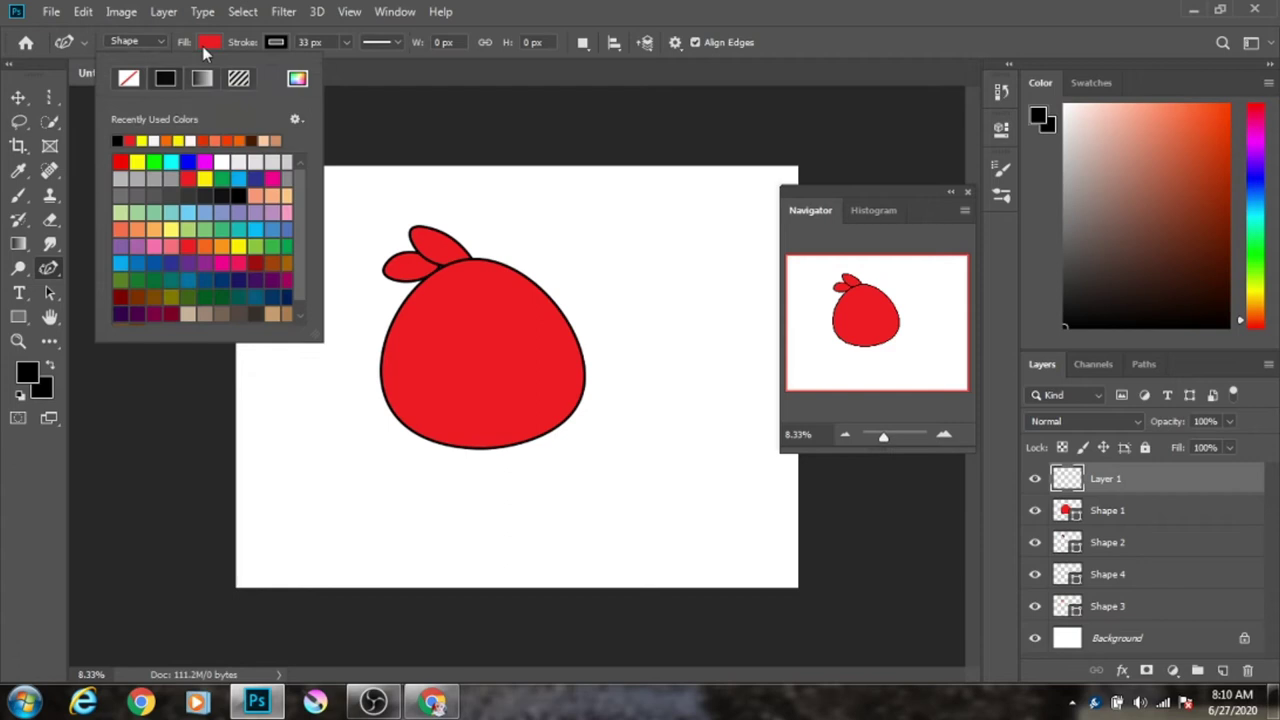
pyautogui.click(138, 161)
pyautogui.click(336, 59)
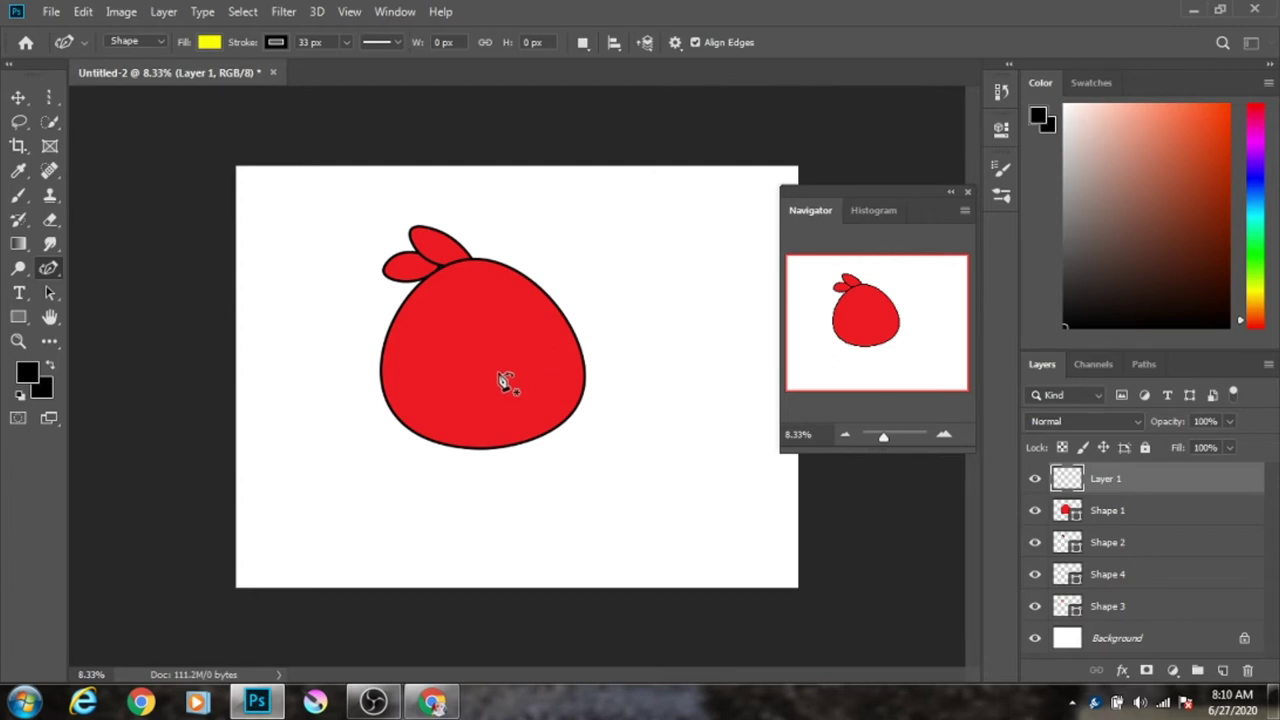
pyautogui.click(276, 42)
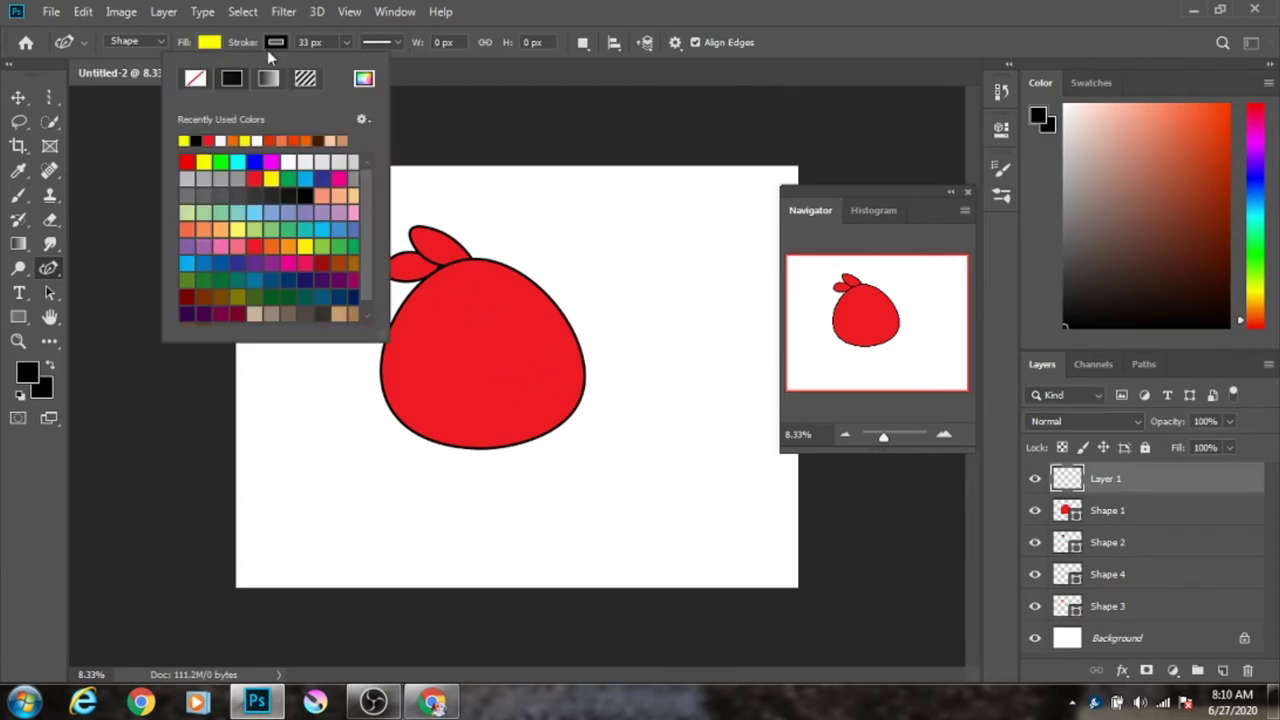
pyautogui.click(329, 141)
# Set the fill to a light peach and the stroke to the matching recent peach.
pyautogui.click(211, 44)
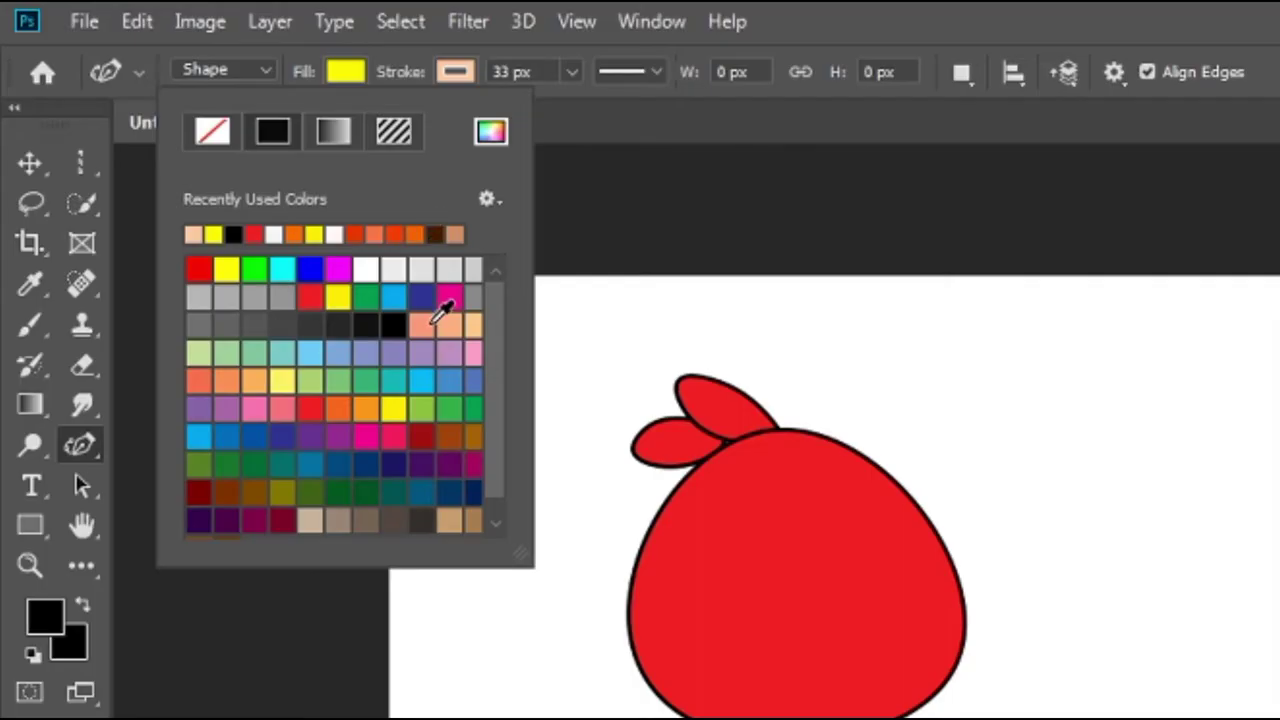
pyautogui.click(255, 196)
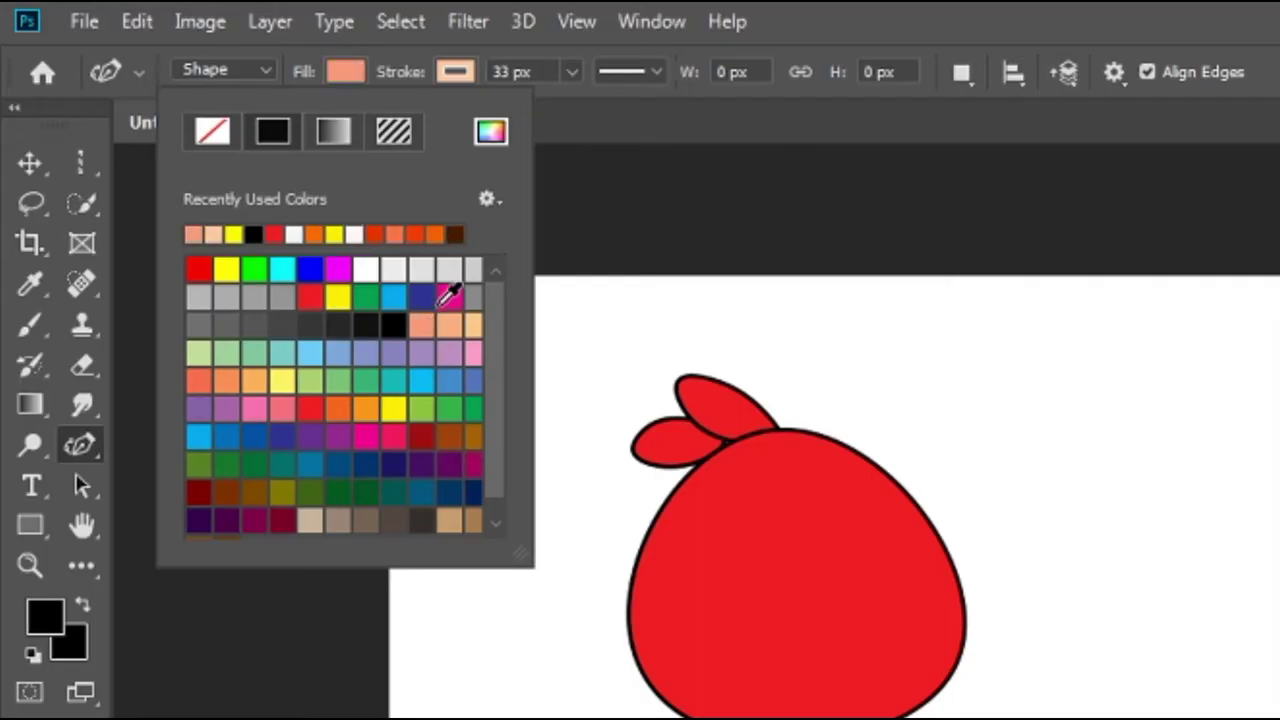
pyautogui.click(449, 324)
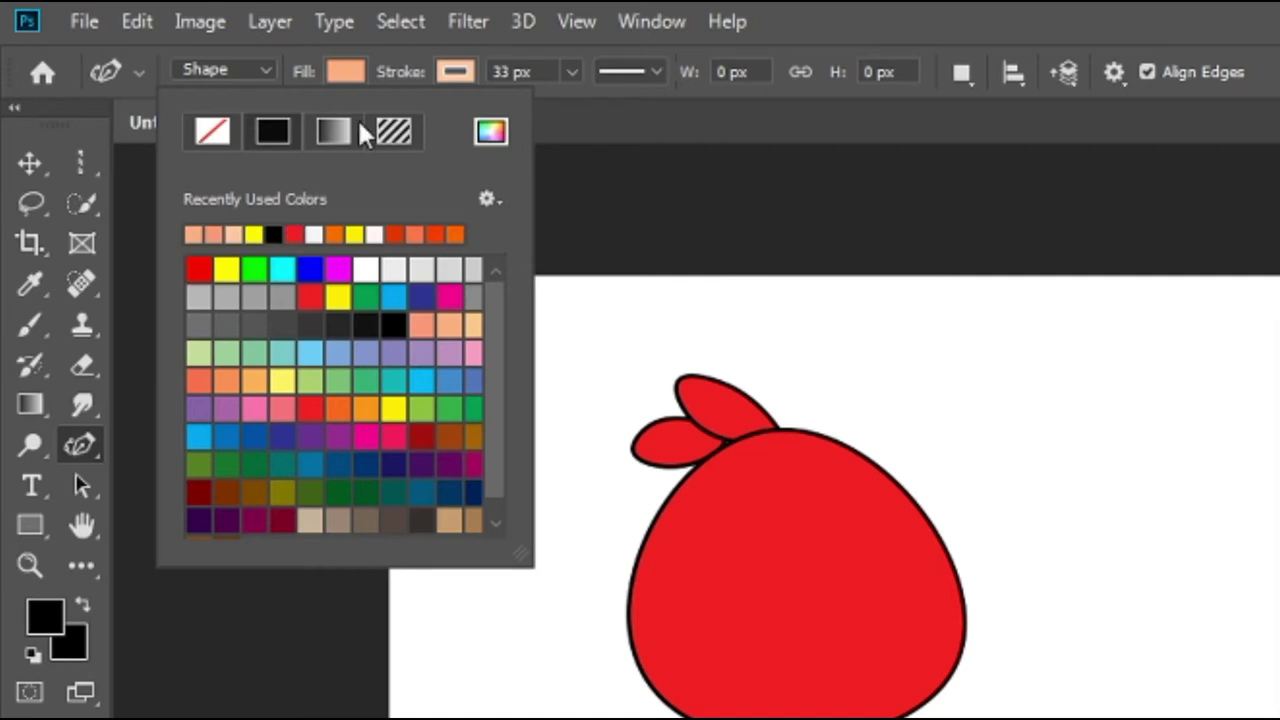
pyautogui.click(374, 80)
pyautogui.click(454, 72)
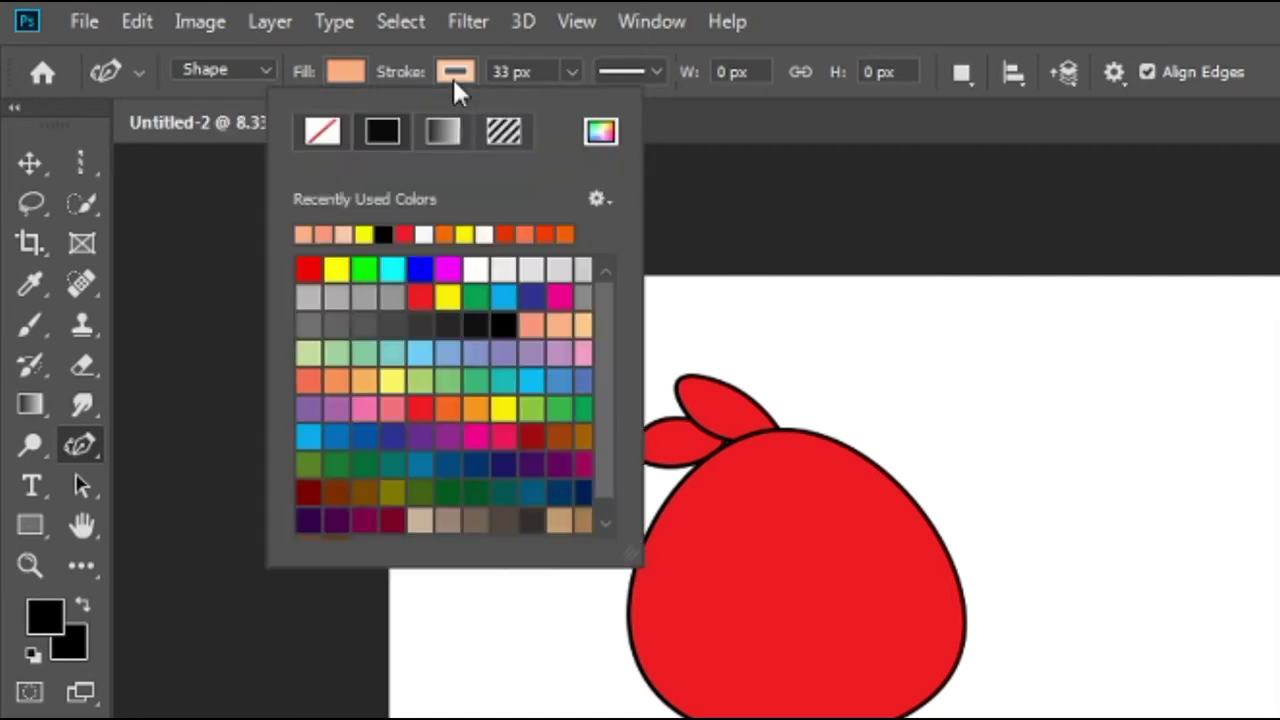
pyautogui.click(303, 234)
pyautogui.click(333, 72)
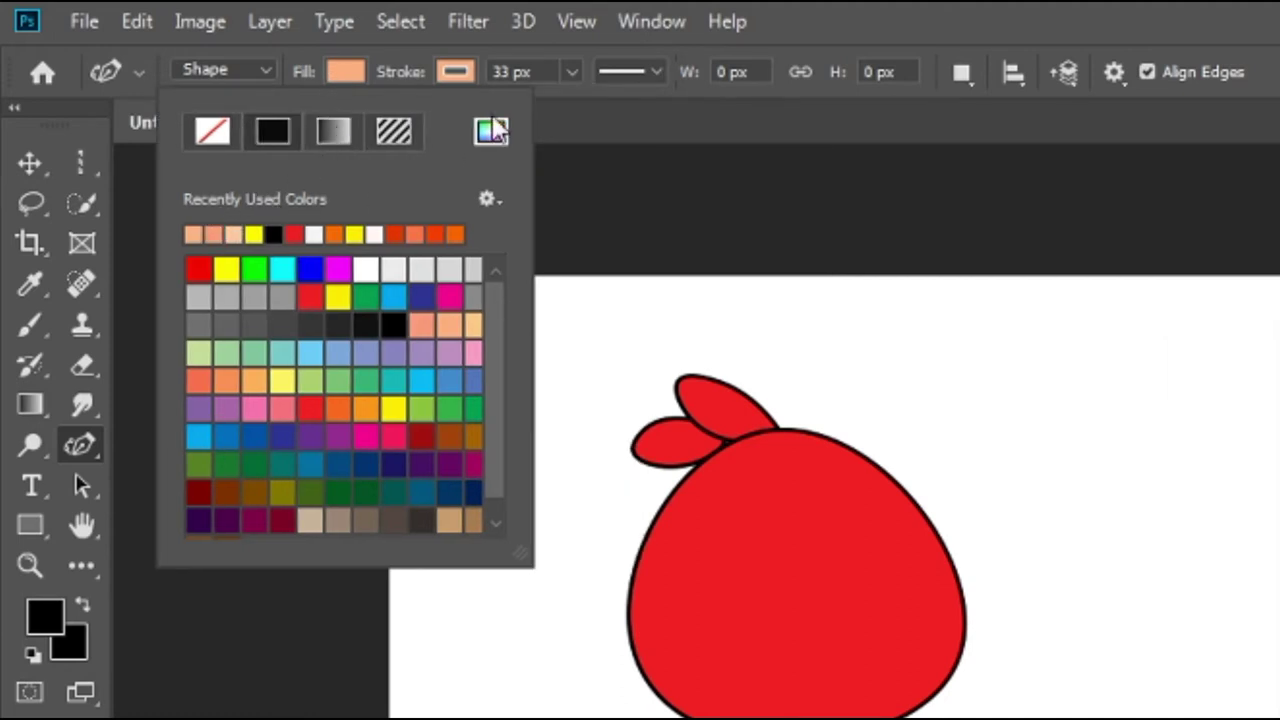
pyautogui.click(416, 60)
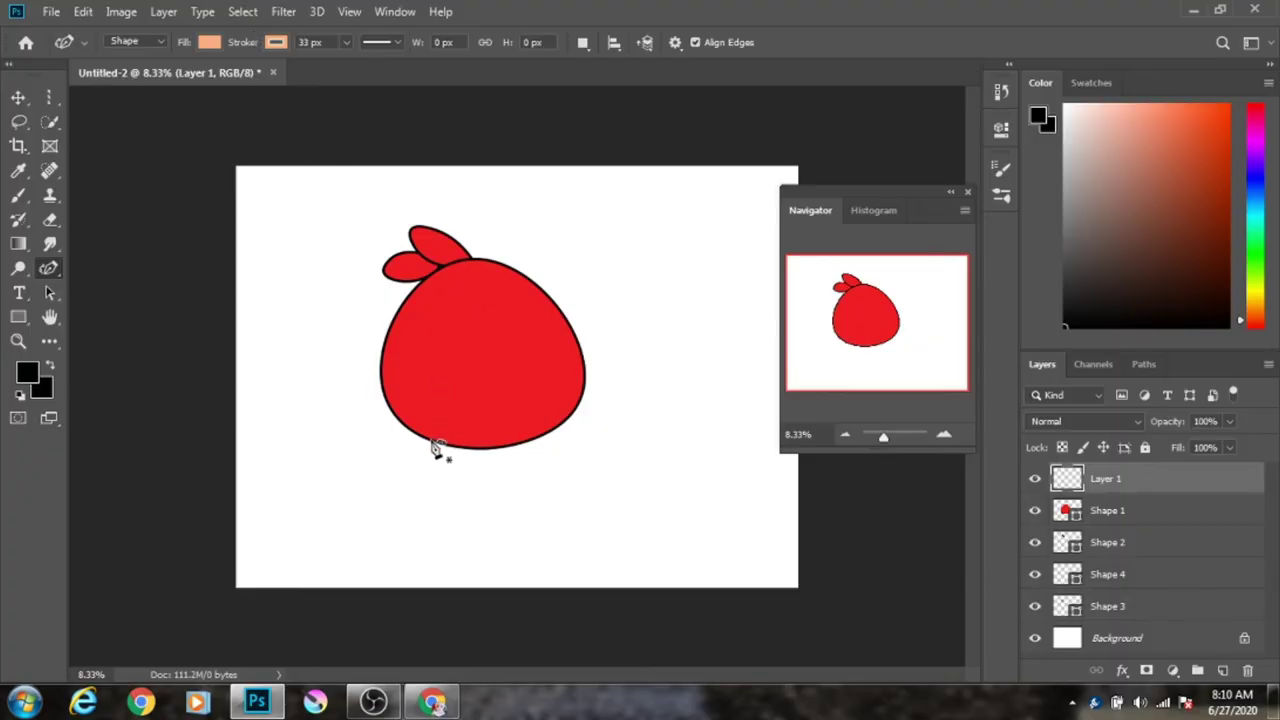
# Place the peach belly's anchor points across the bottom of the red body.
pyautogui.click(431, 439)
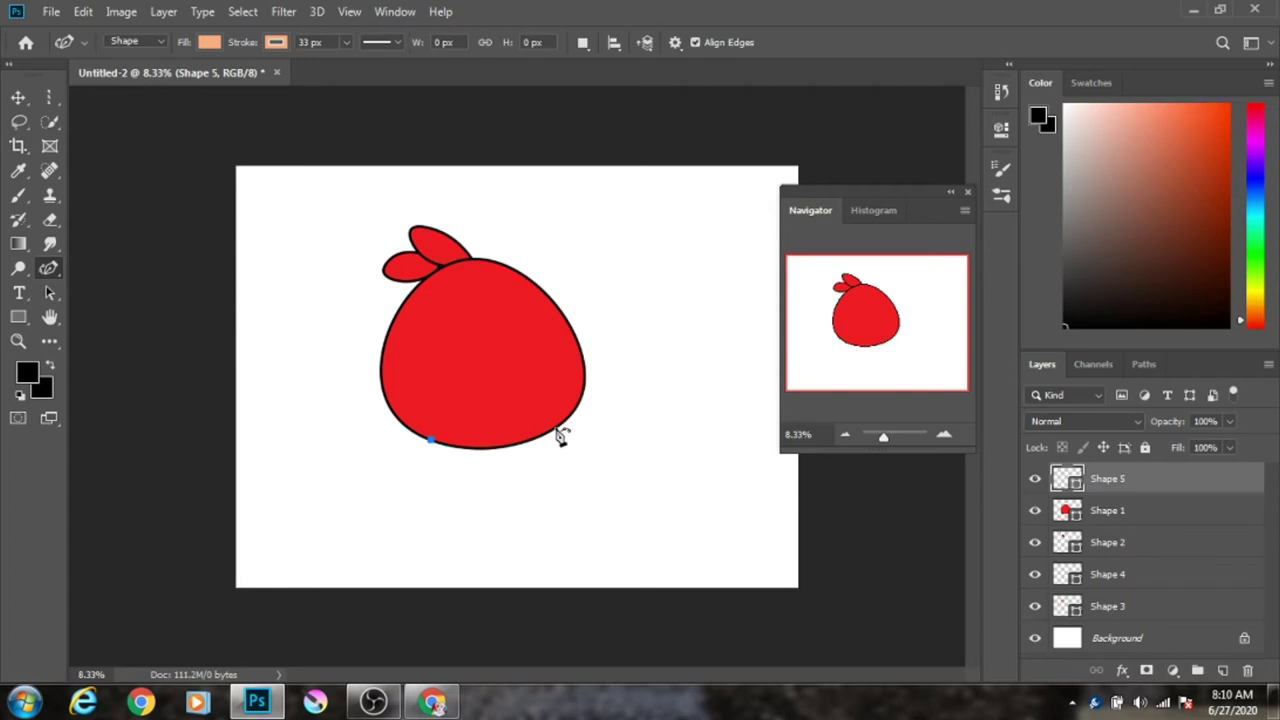
pyautogui.click(555, 429)
pyautogui.click(487, 397)
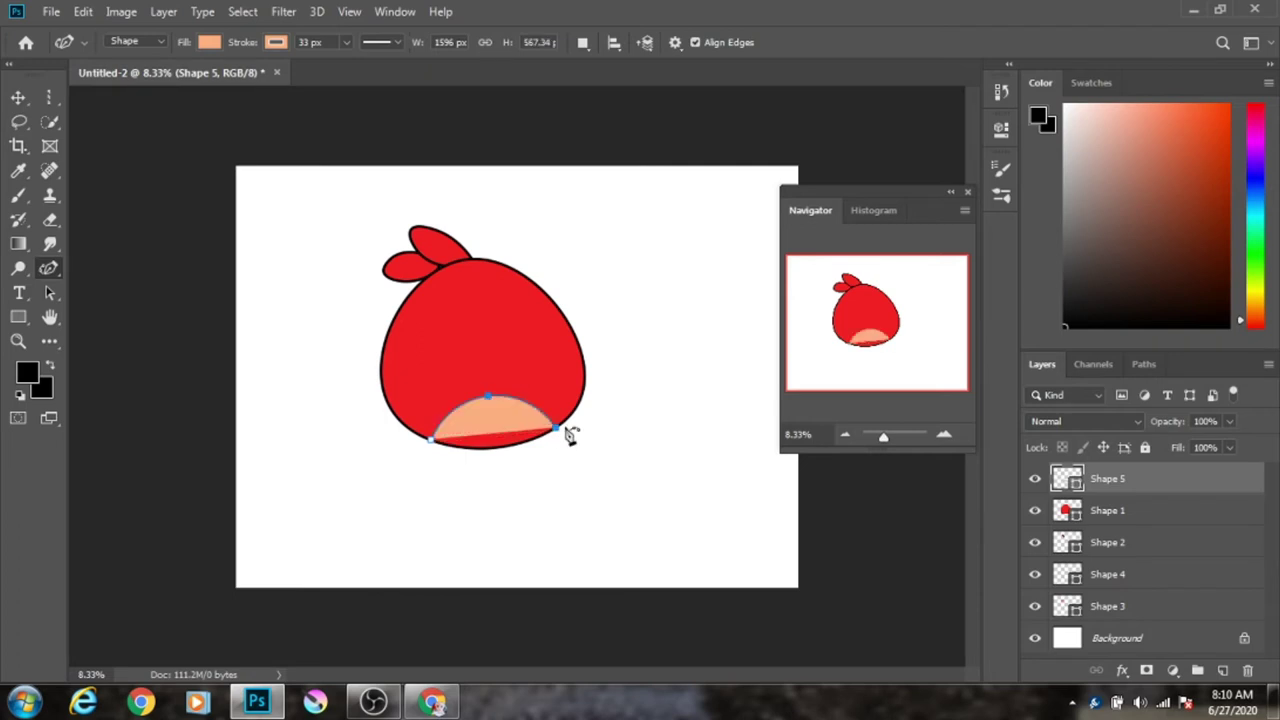
pyautogui.moveTo(559, 428); pyautogui.dragTo(566, 417)
pyautogui.moveTo(441, 444); pyautogui.dragTo(426, 440)
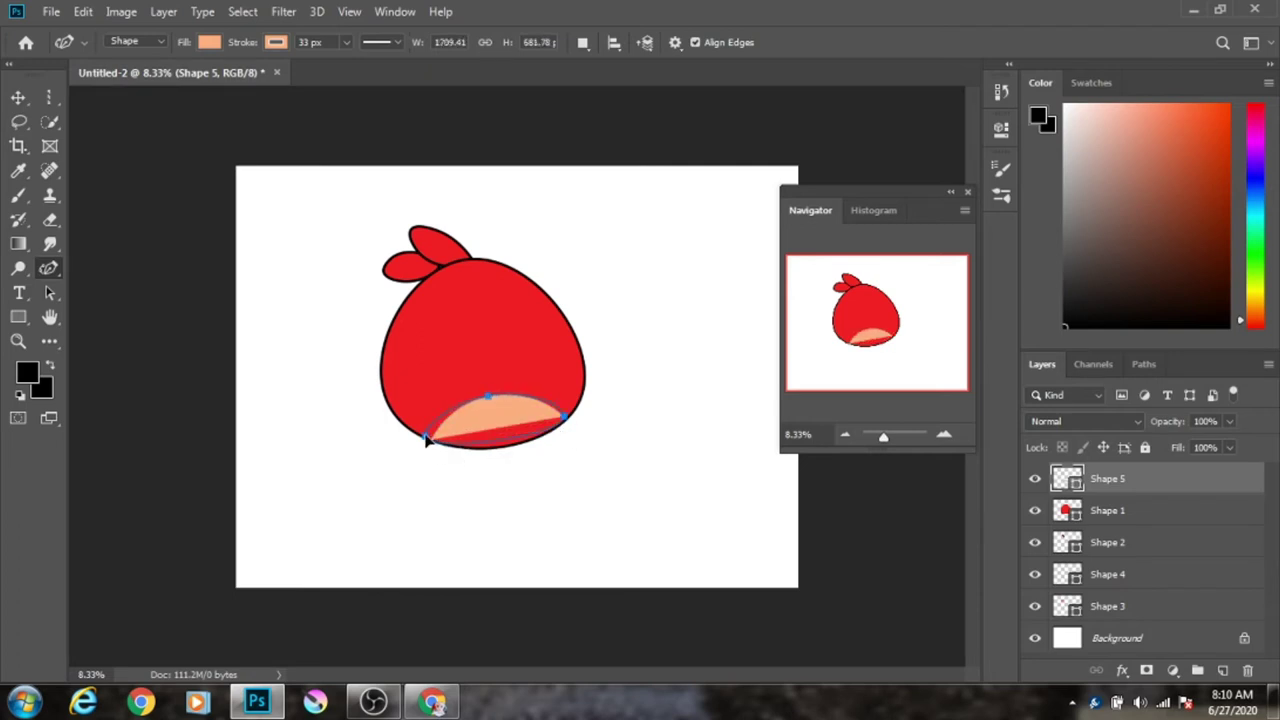
# Fit the belly's curves to the body outline and finish the Shape 5 path.
pyautogui.click(506, 445)
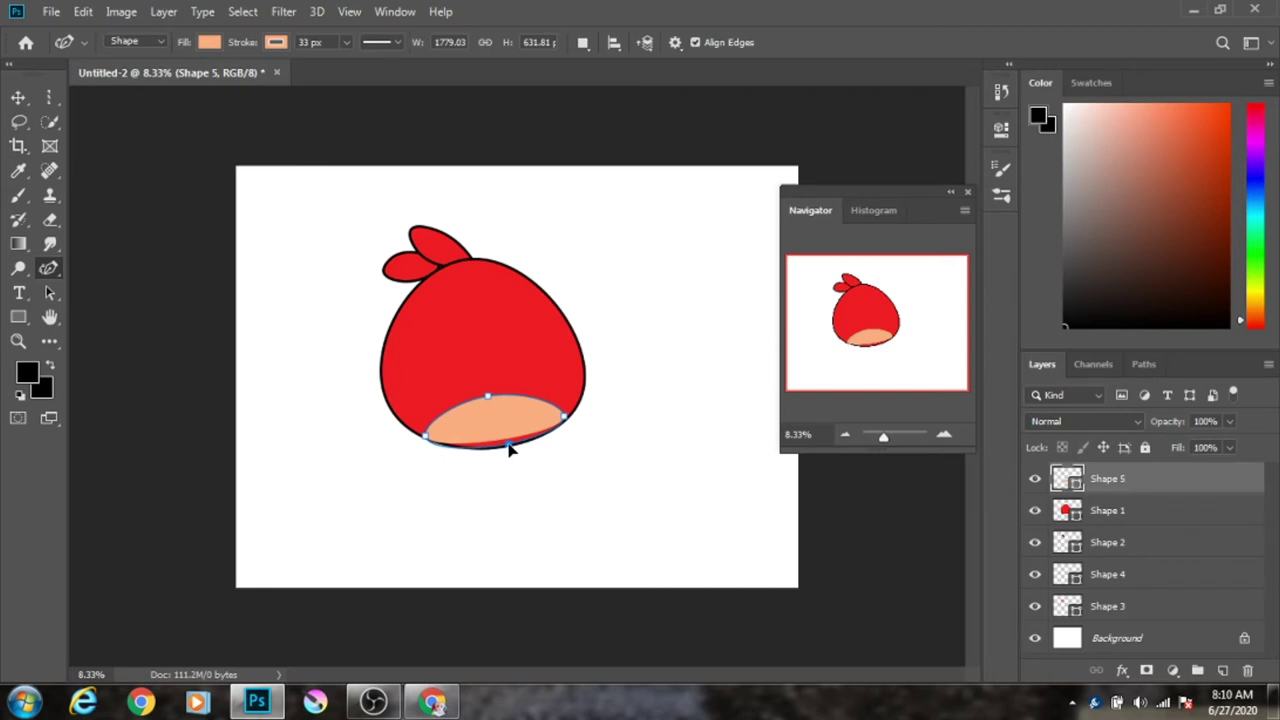
pyautogui.moveTo(509, 446); pyautogui.dragTo(438, 443)
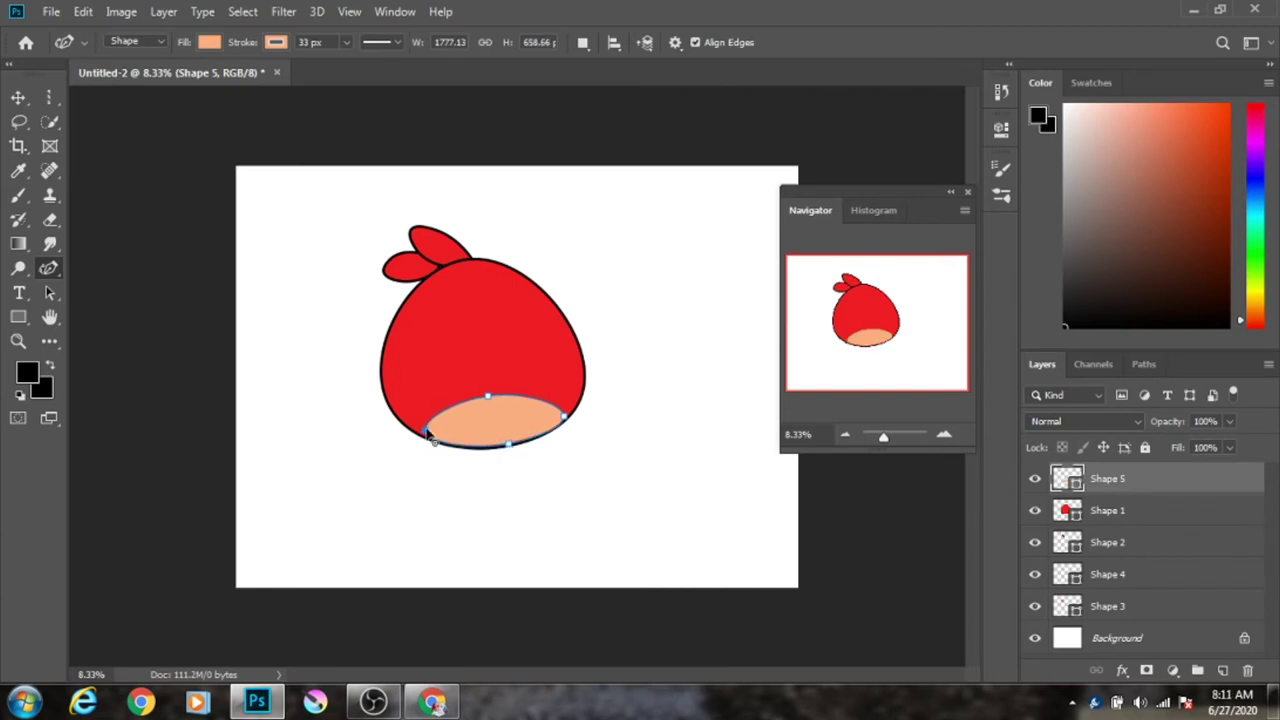
pyautogui.moveTo(418, 432); pyautogui.dragTo(415, 430)
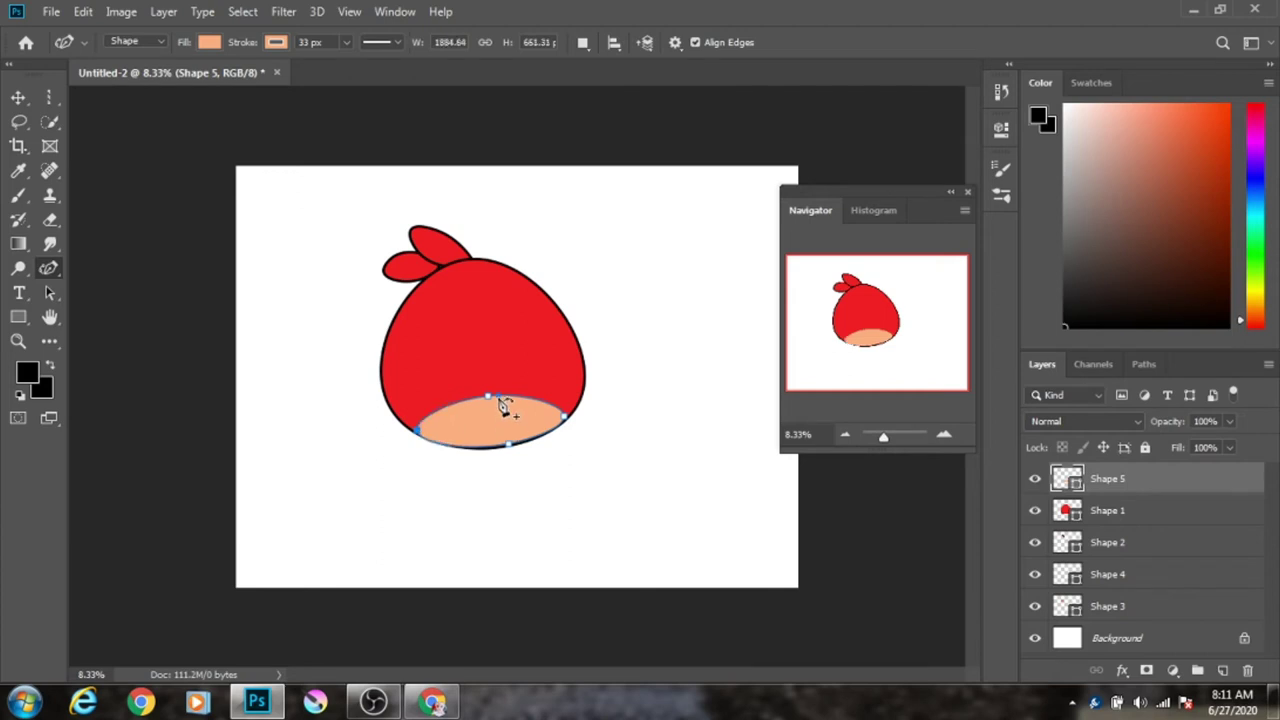
pyautogui.moveTo(488, 395); pyautogui.dragTo(489, 391)
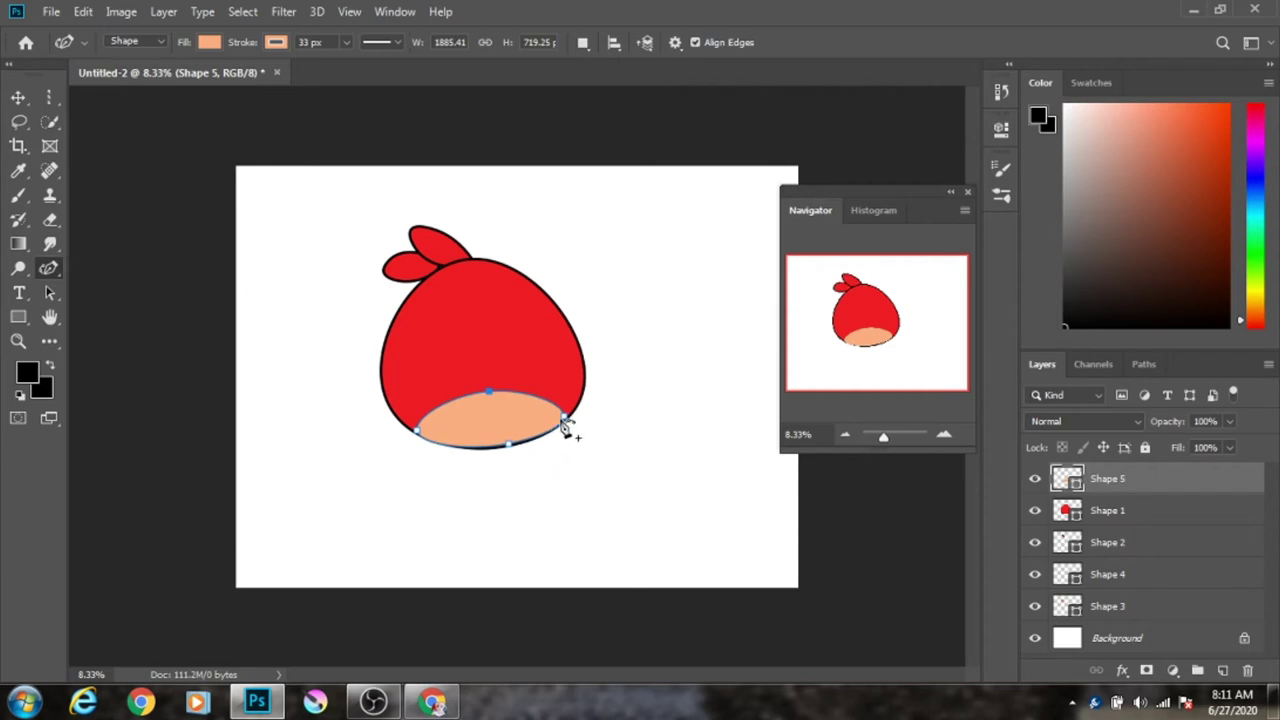
pyautogui.moveTo(564, 417); pyautogui.dragTo(568, 412)
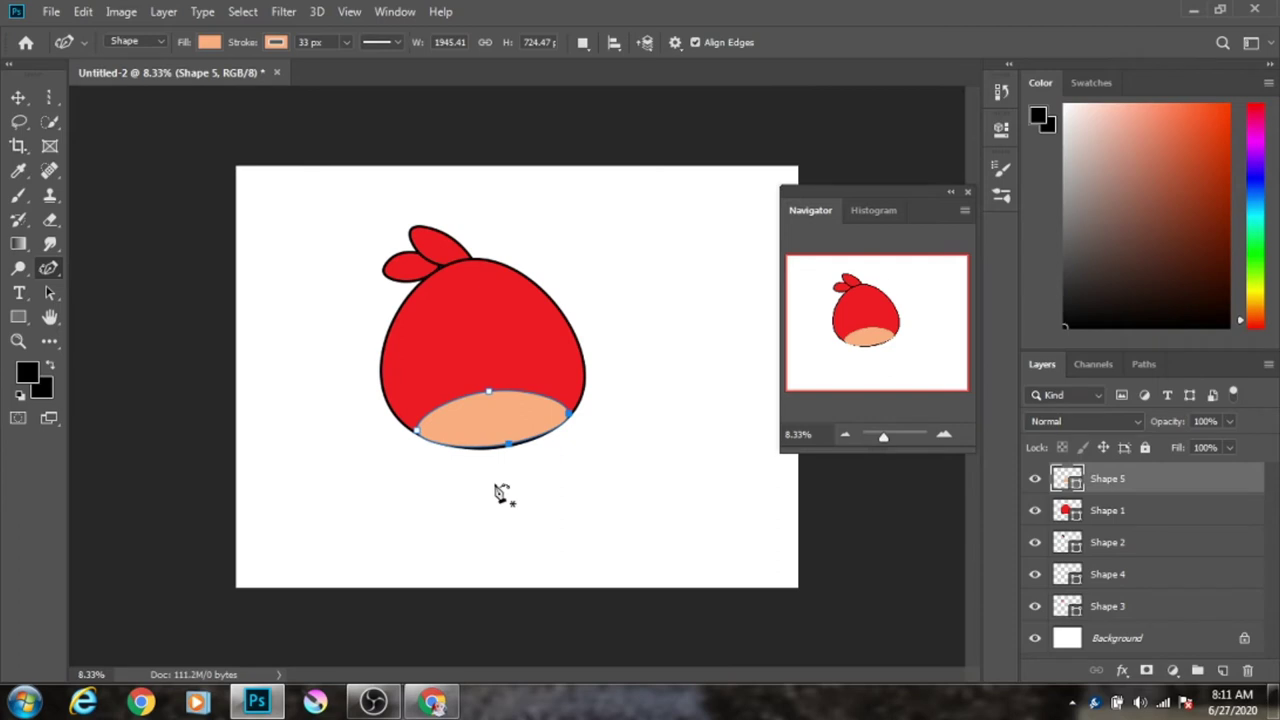
pyautogui.press('Escape')
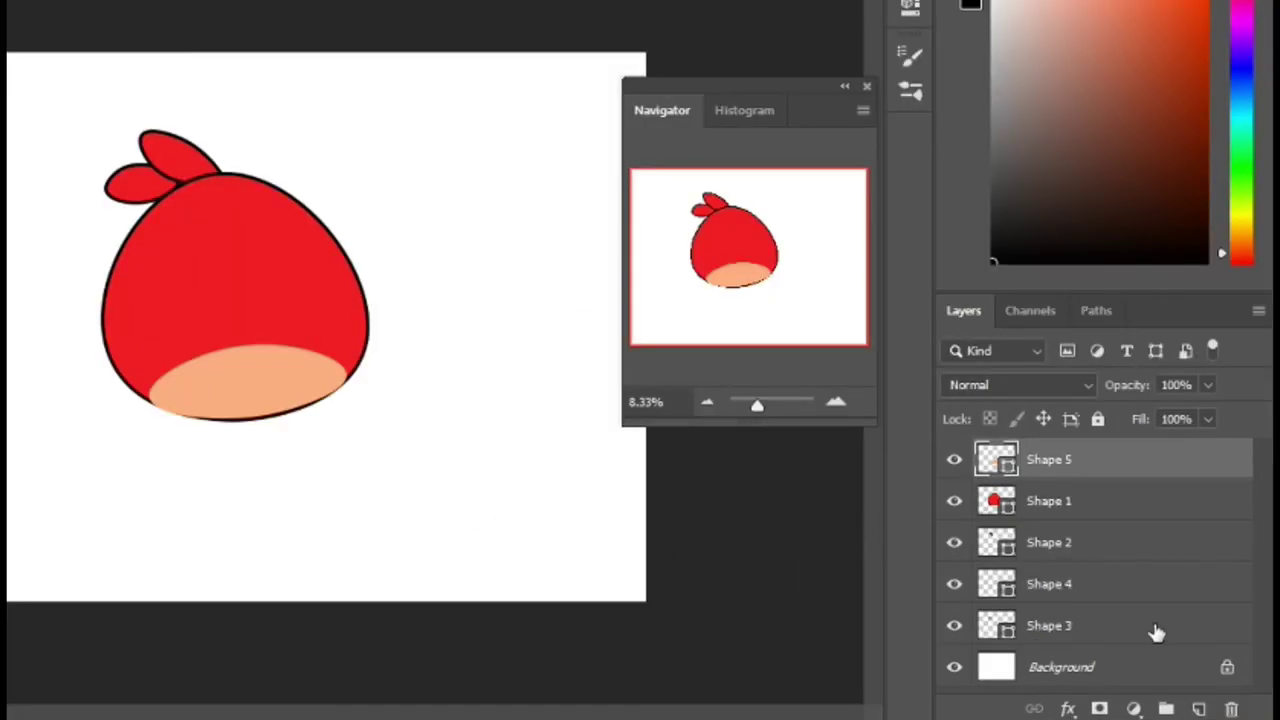
# Add Layer 1 above belly Shape 5, with yellow fill and black stroke for the next shape.
pyautogui.click(1199, 709)
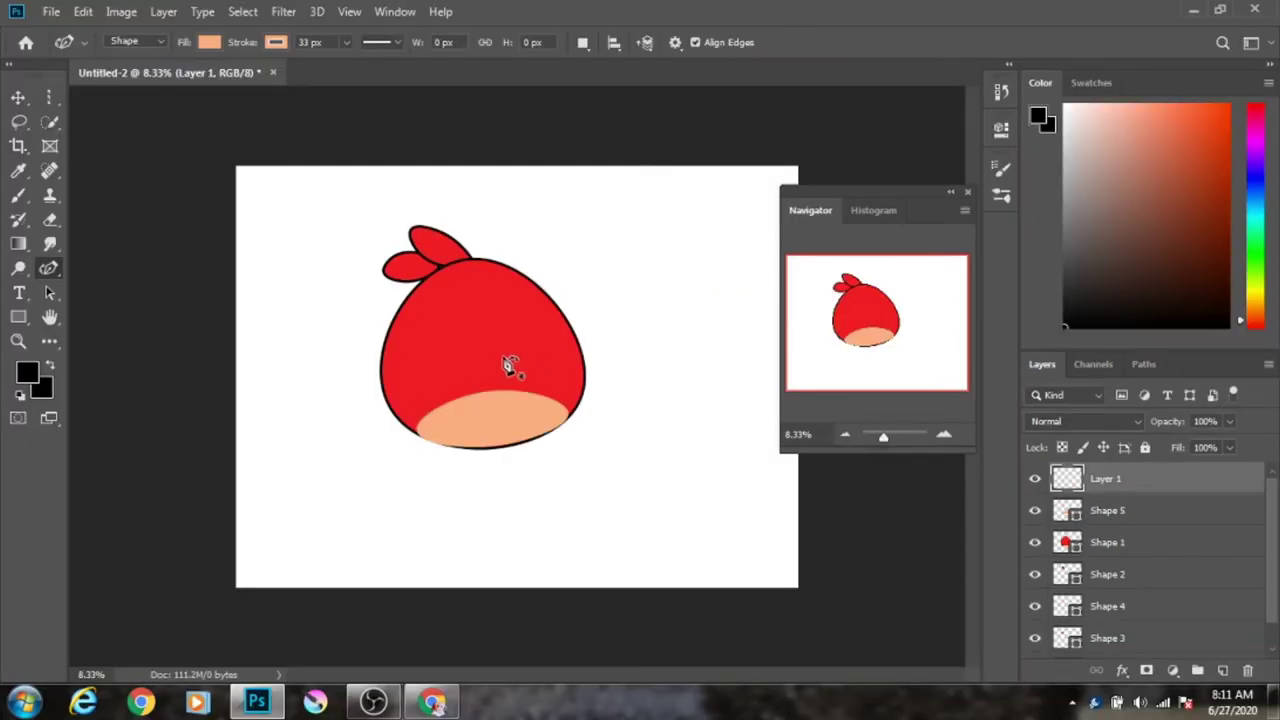
pyautogui.click(210, 42)
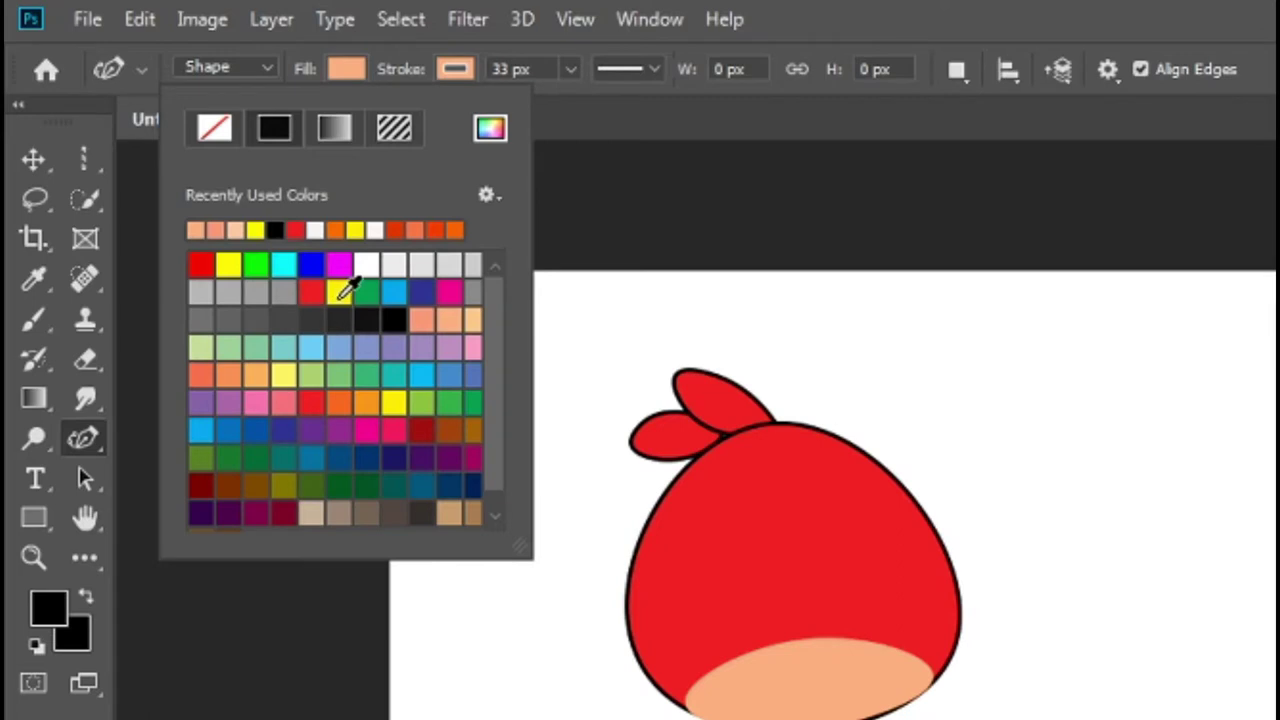
pyautogui.click(204, 177)
pyautogui.click(270, 42)
pyautogui.click(404, 230)
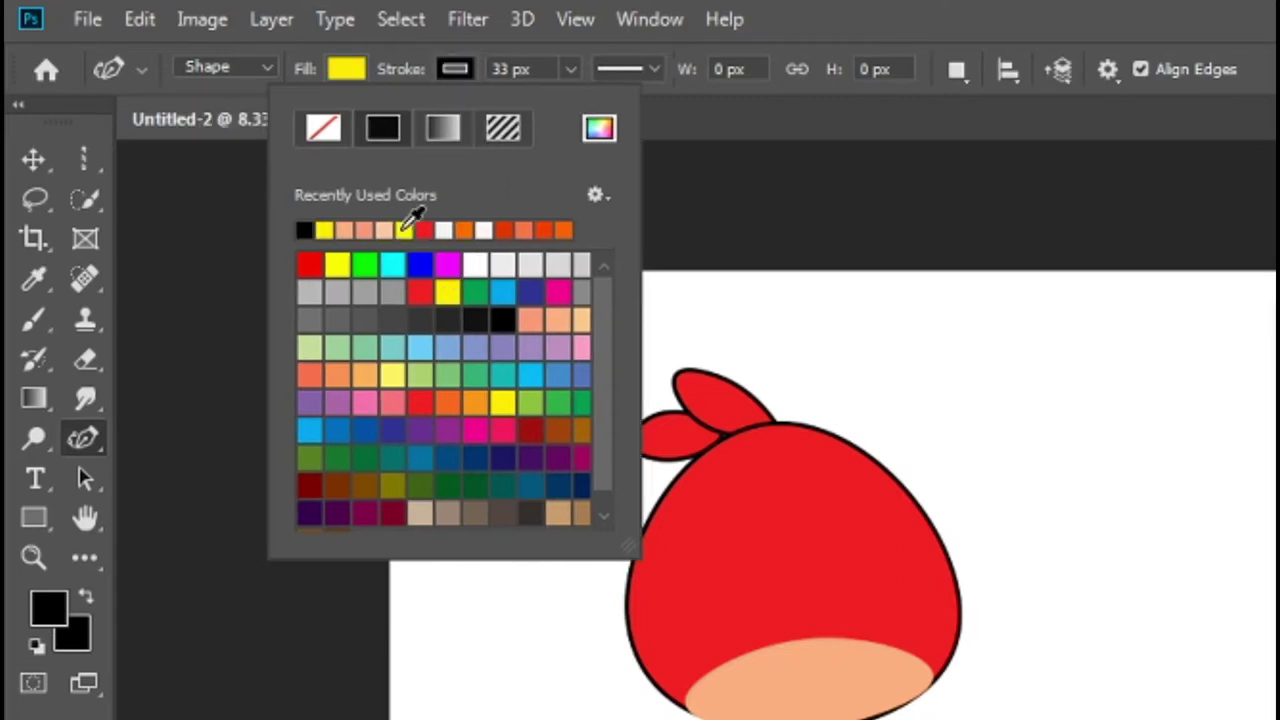
pyautogui.click(697, 147)
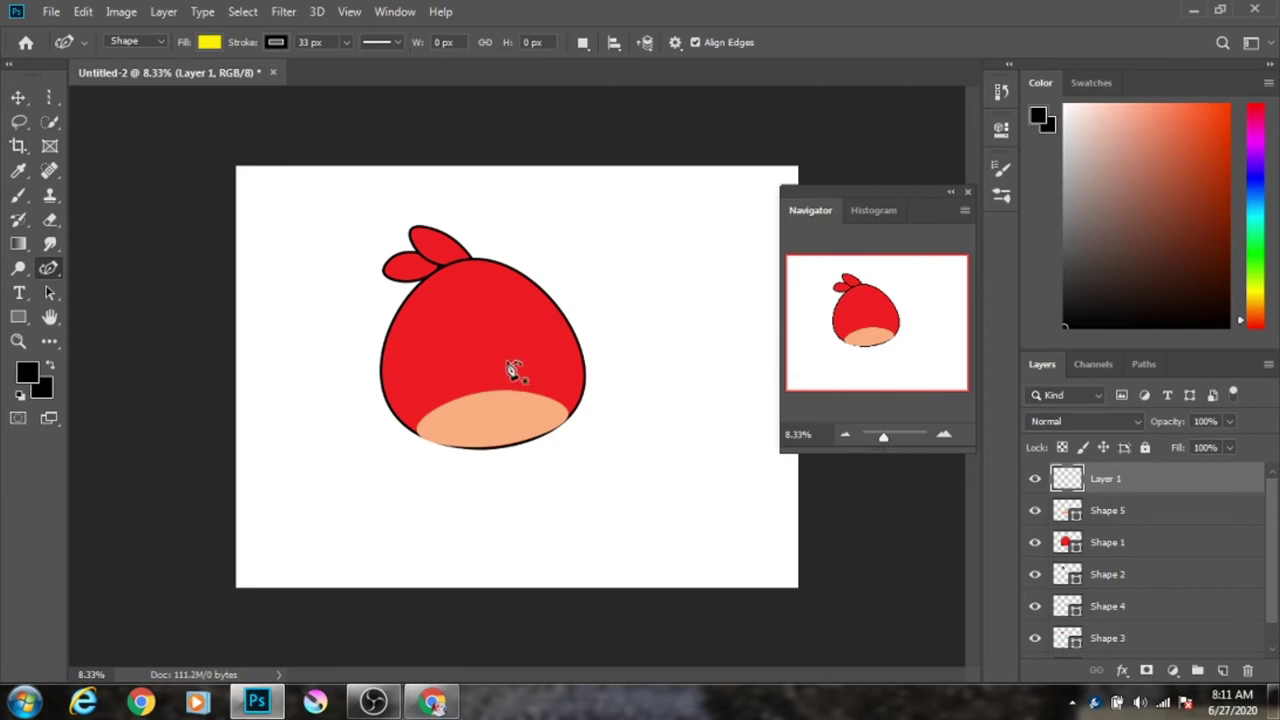
# Draw a yellow triangle on the bird's body and add a point on its bottom edge.
pyautogui.click(511, 352)
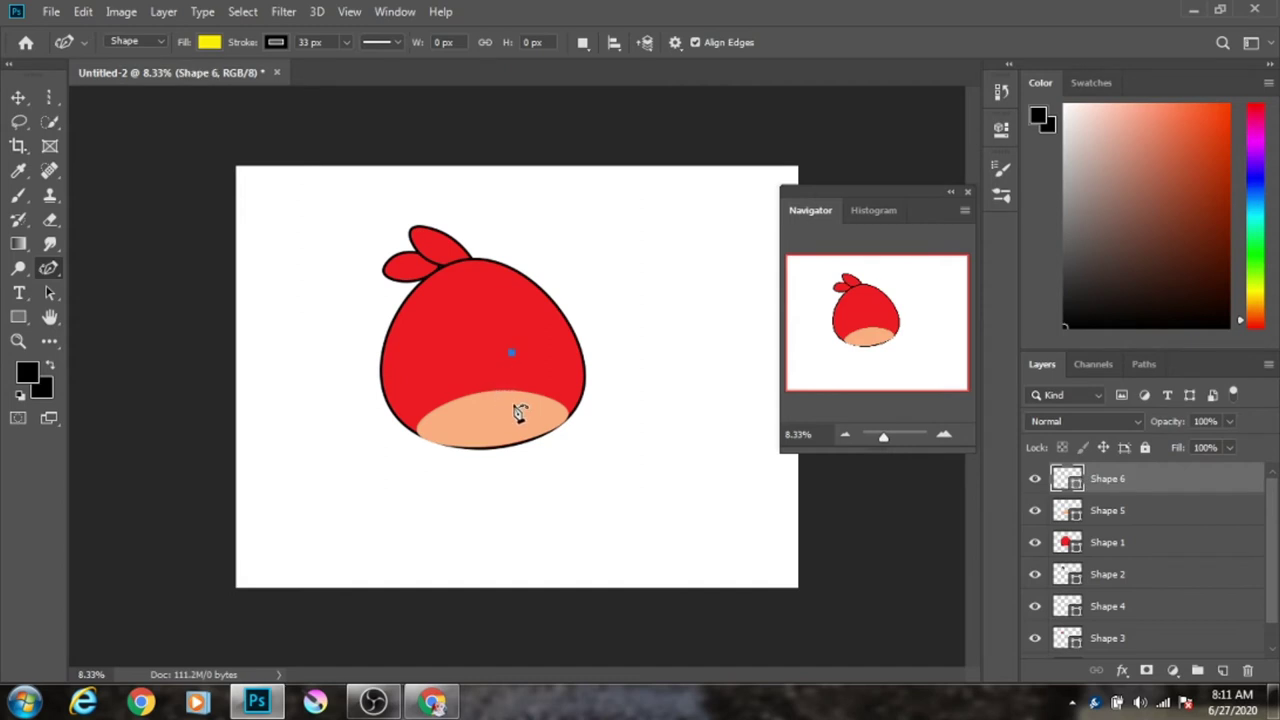
pyautogui.click(484, 384)
pyautogui.click(562, 385)
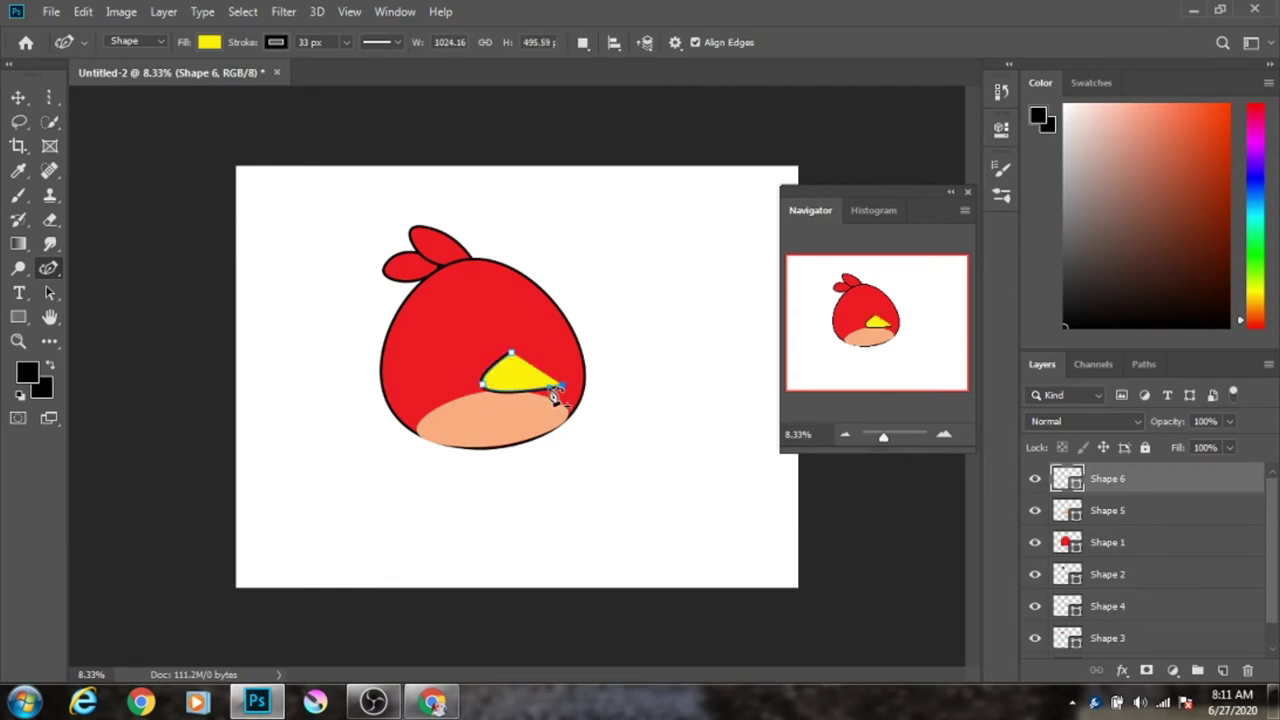
pyautogui.doubleClick(512, 354)
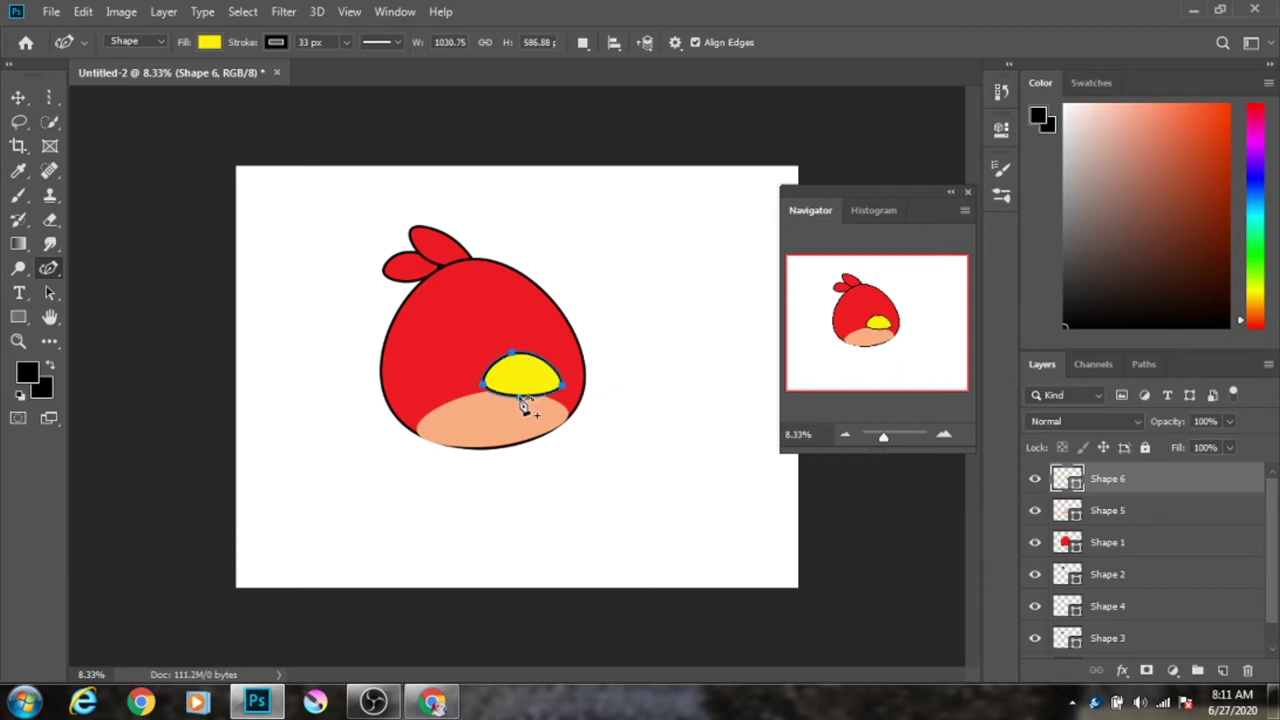
pyautogui.click(522, 389)
# Curve the beak's underside into a crescent and adjust its top corner and tips.
pyautogui.moveTo(522, 389); pyautogui.dragTo(515, 380)
pyautogui.moveTo(515, 382); pyautogui.dragTo(500, 376)
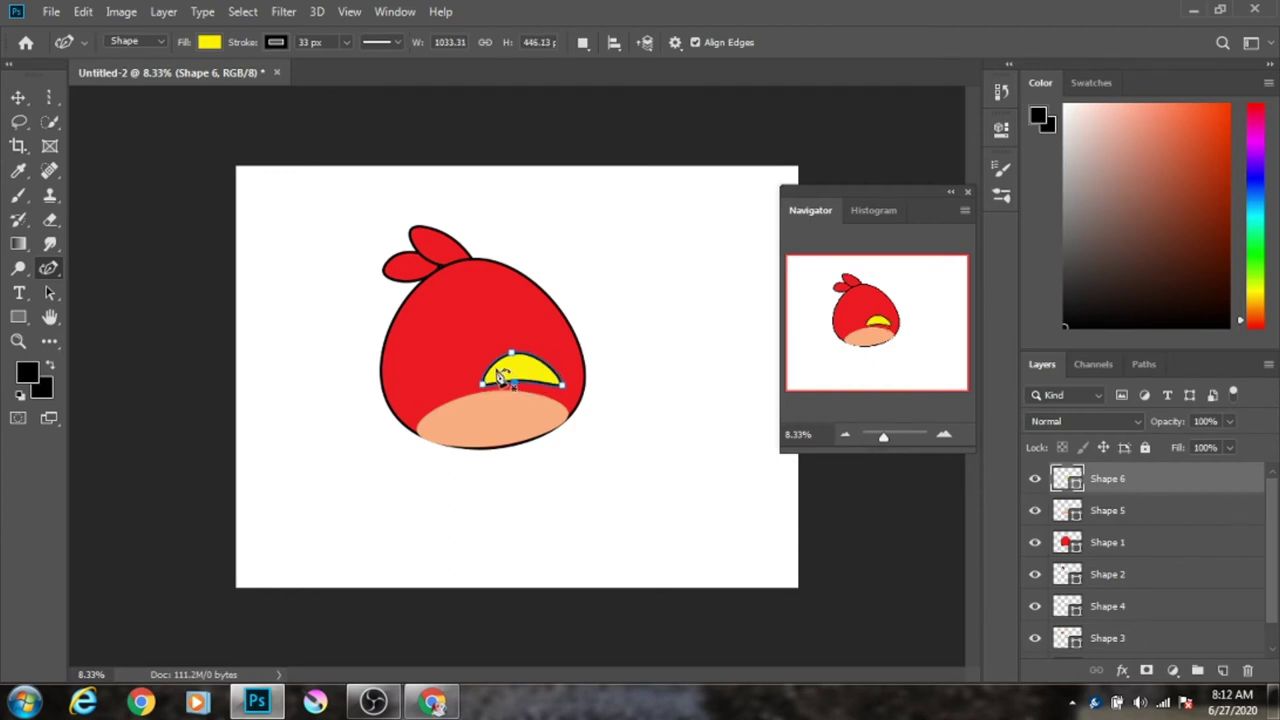
pyautogui.moveTo(500, 376)
pyautogui.mouseDown()
pyautogui.moveTo(528, 365)
pyautogui.moveTo(510, 352)
pyautogui.mouseUp()
pyautogui.click(508, 352)
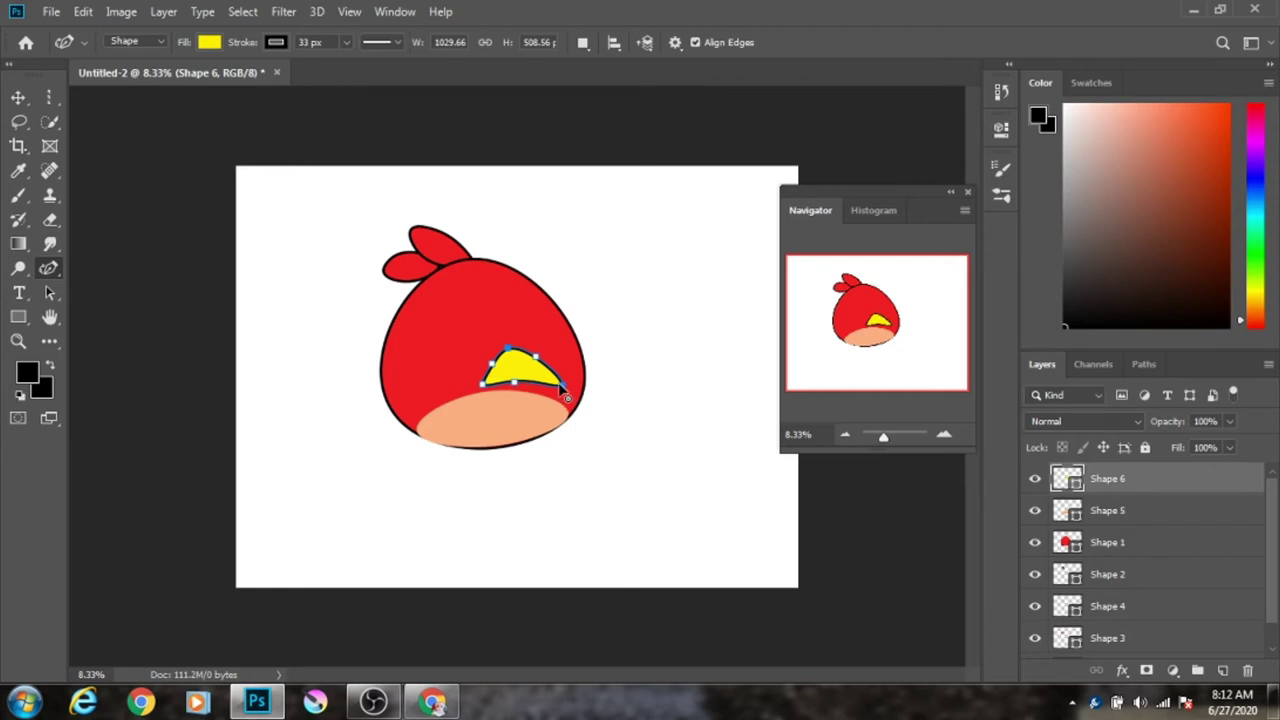
pyautogui.moveTo(560, 391); pyautogui.dragTo(571, 422)
pyautogui.moveTo(490, 368); pyautogui.dragTo(488, 371)
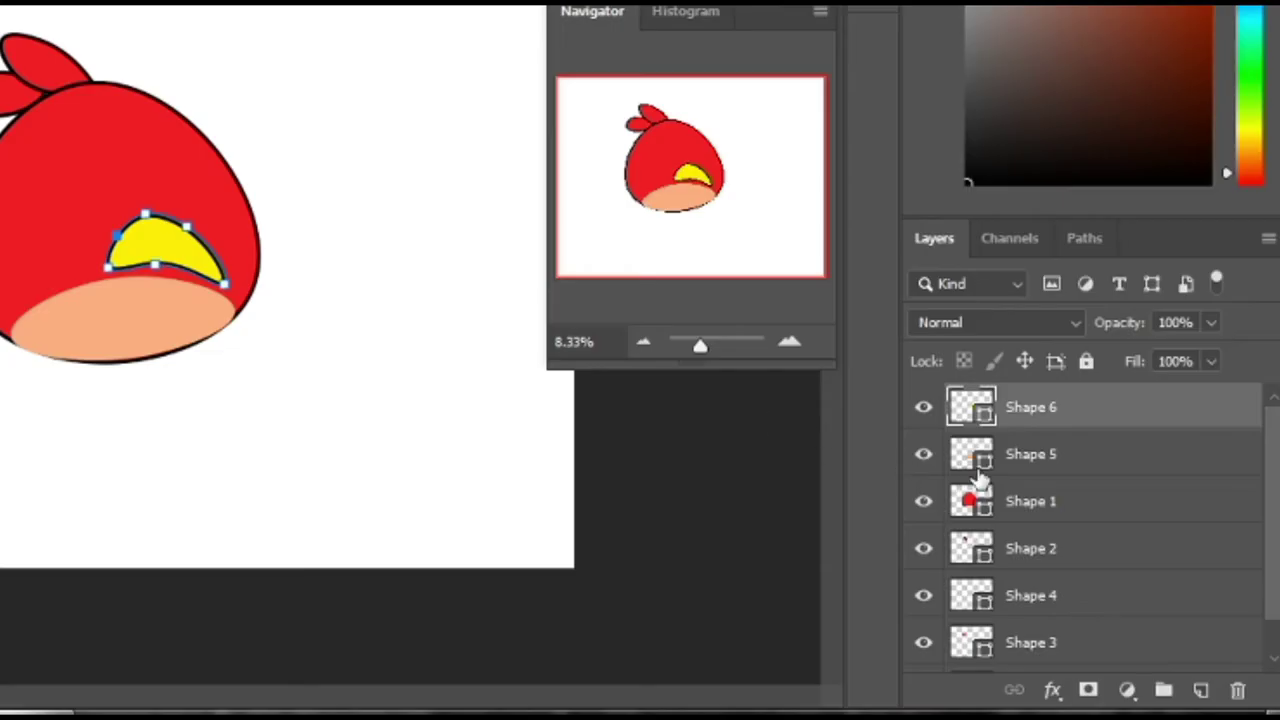
# Add a layer below Shape 6 and draw a yellow lower beak under the upper beak.
pyautogui.click(1222, 670)
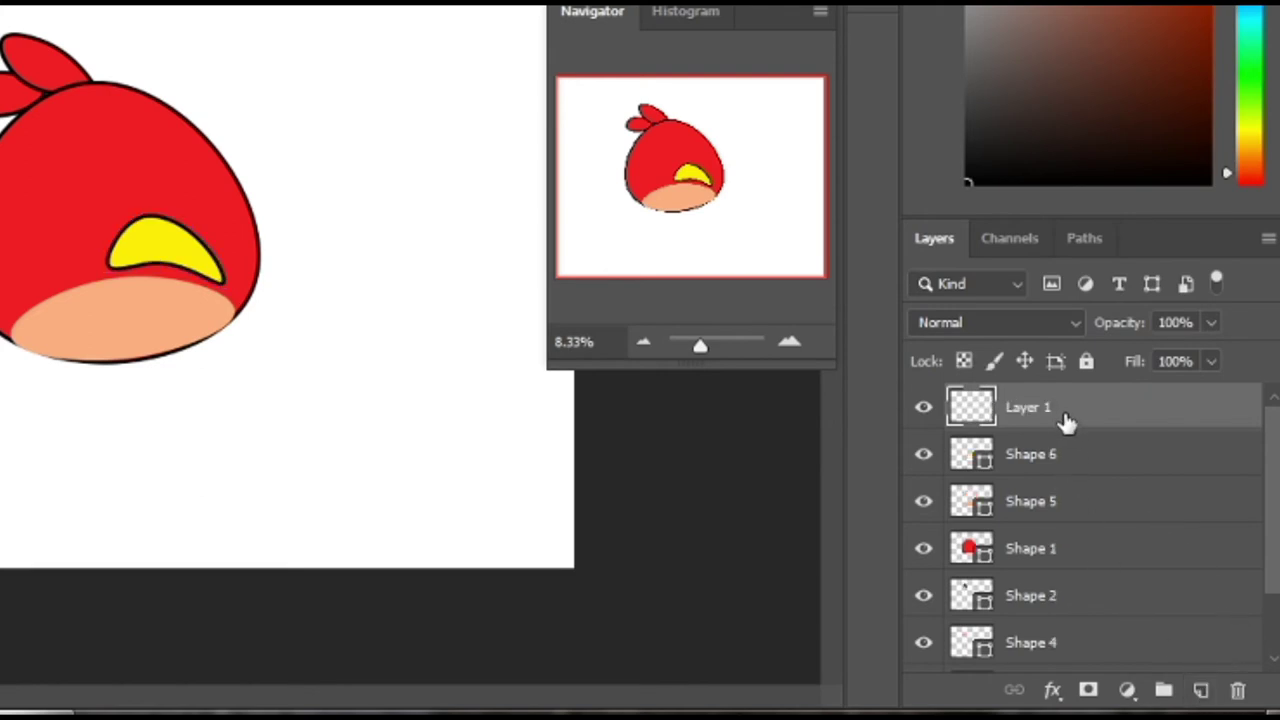
pyautogui.moveTo(1062, 424); pyautogui.dragTo(1050, 493)
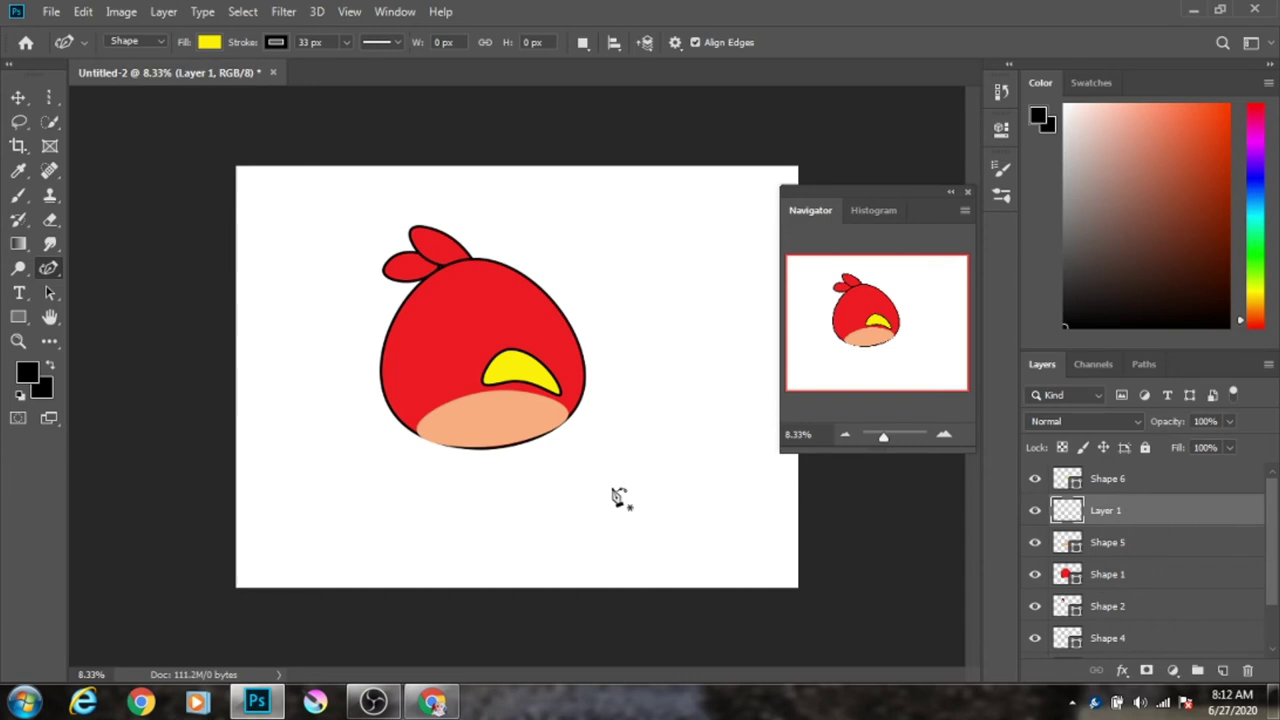
pyautogui.click(493, 396)
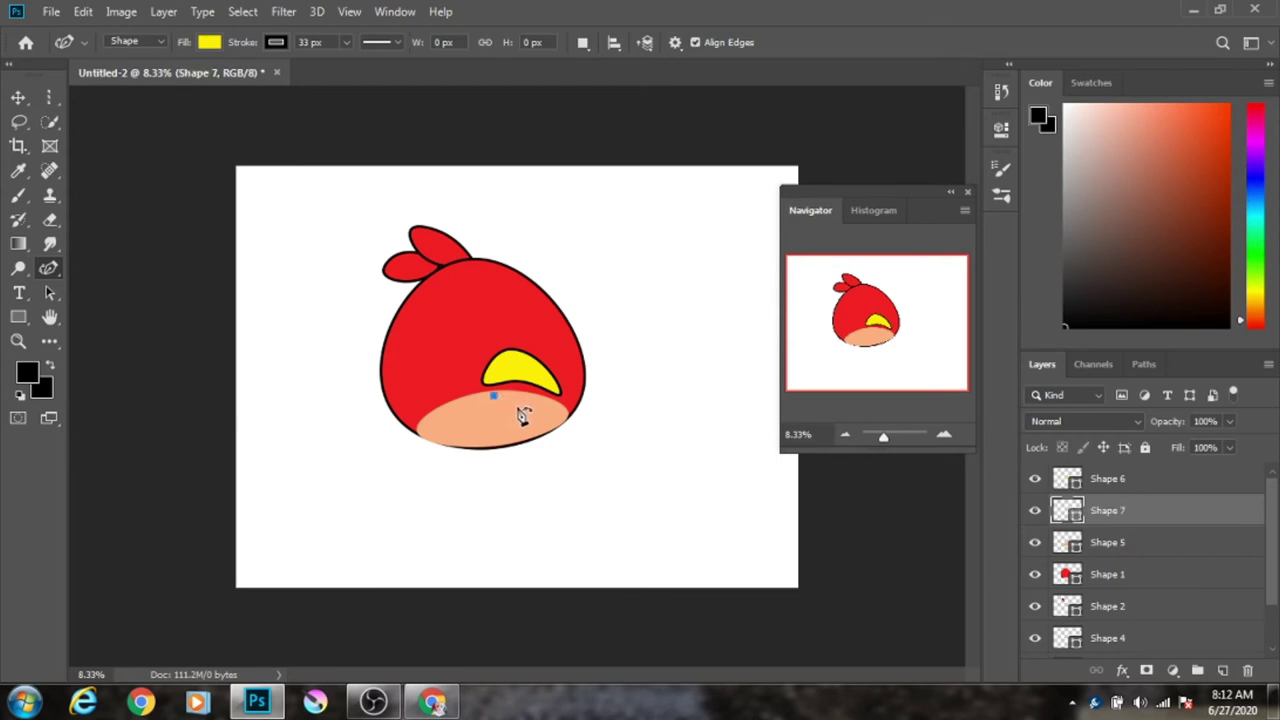
pyautogui.moveTo(518, 410); pyautogui.dragTo(546, 398)
pyautogui.click(543, 389)
pyautogui.moveTo(496, 397); pyautogui.dragTo(520, 394)
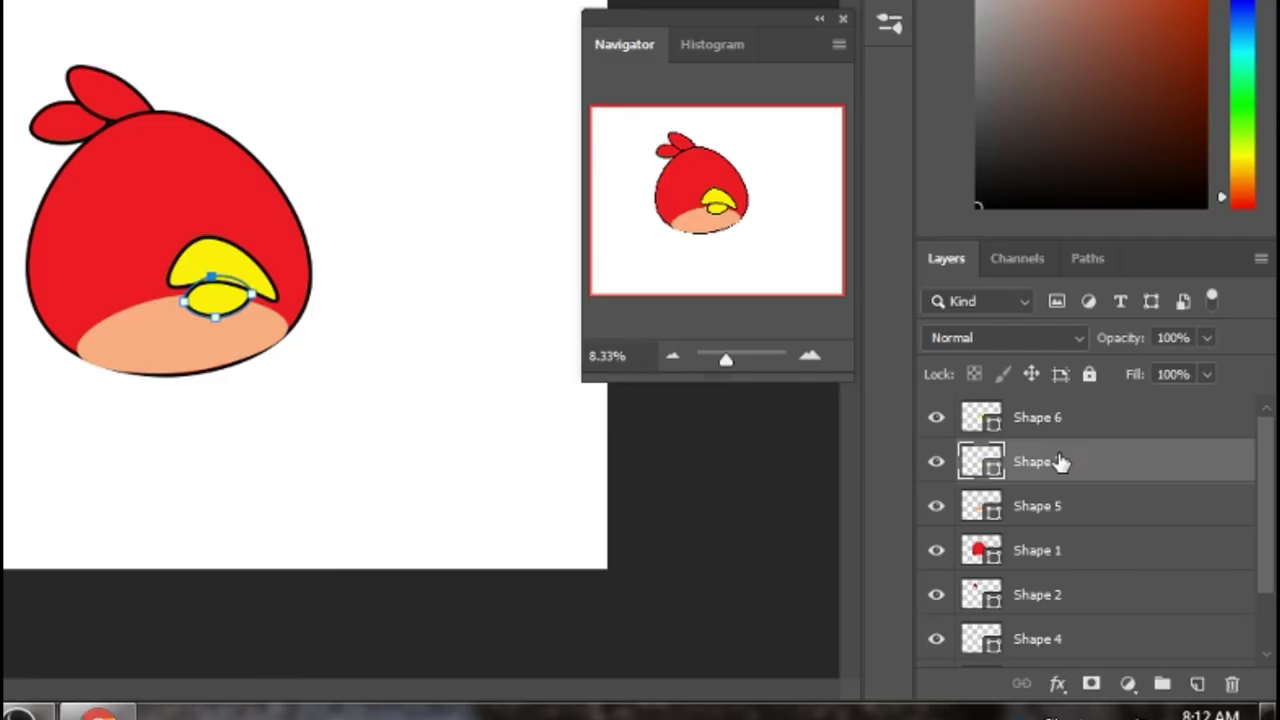
# Tweak the lower beak's points and move Shape 7 back beneath Shape 6.
pyautogui.moveTo(1058, 420); pyautogui.dragTo(1058, 414)
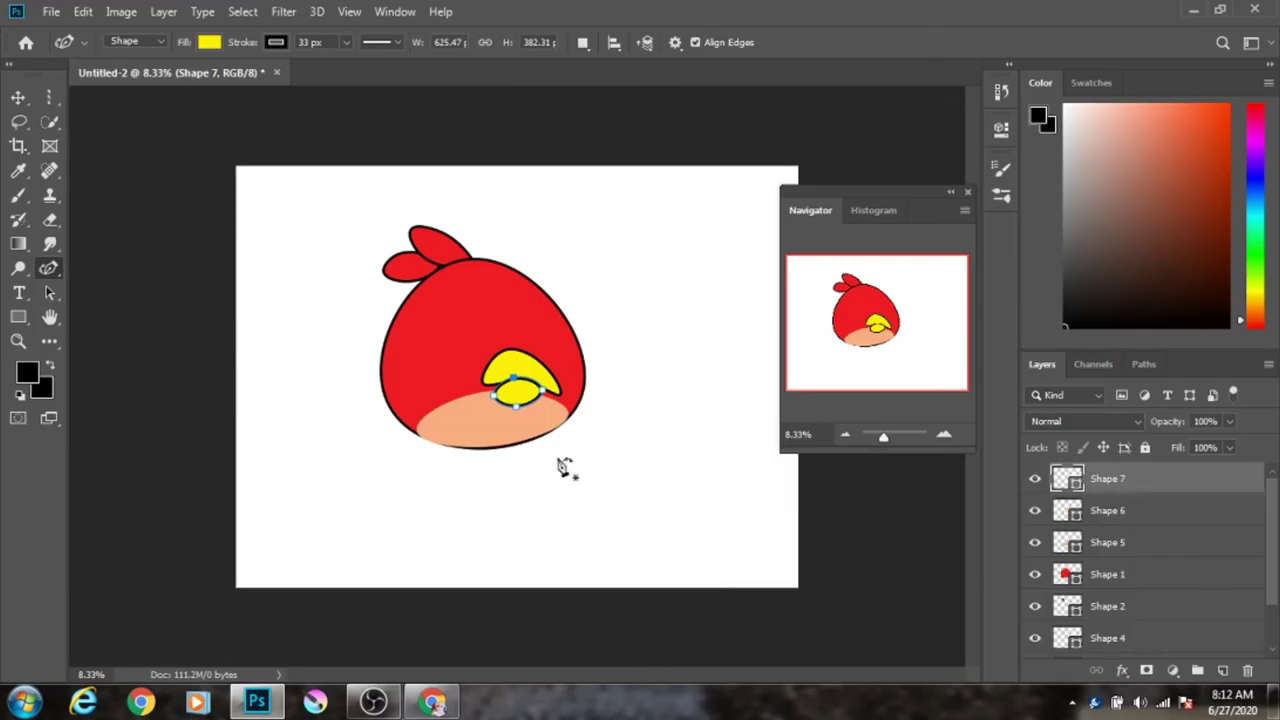
pyautogui.click(548, 389)
pyautogui.click(1035, 512)
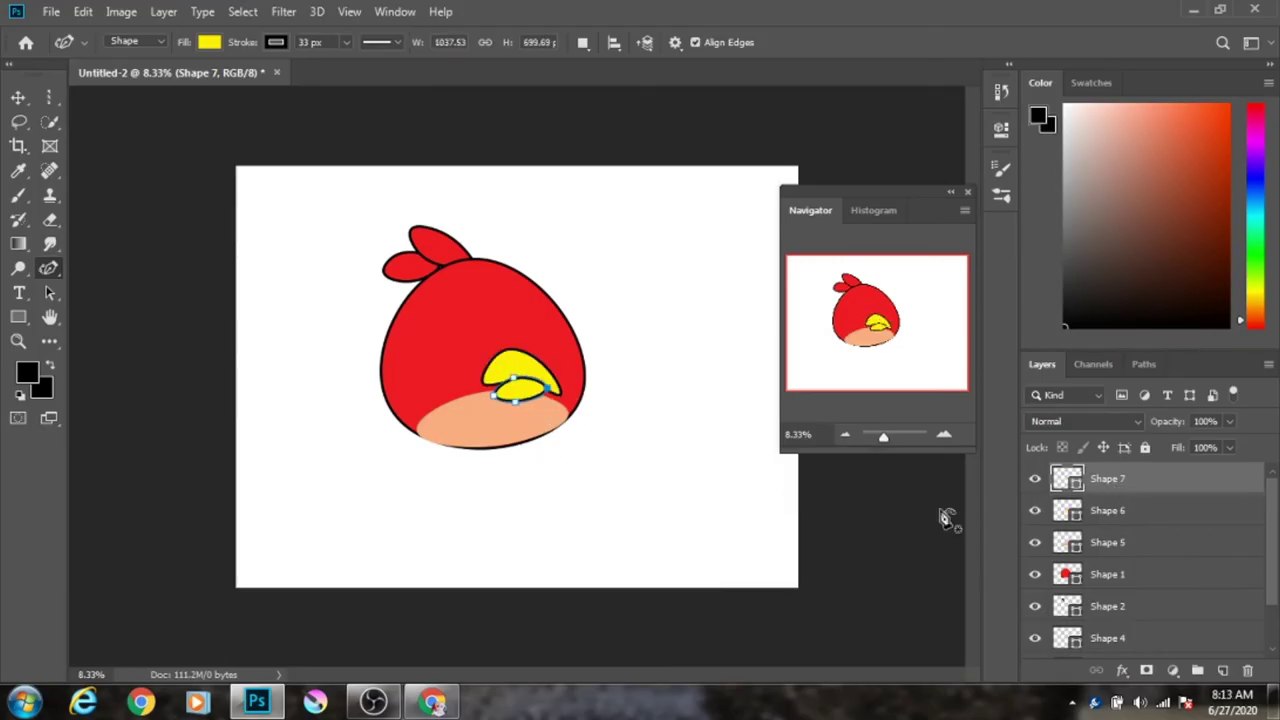
pyautogui.click(534, 400)
pyautogui.click(507, 405)
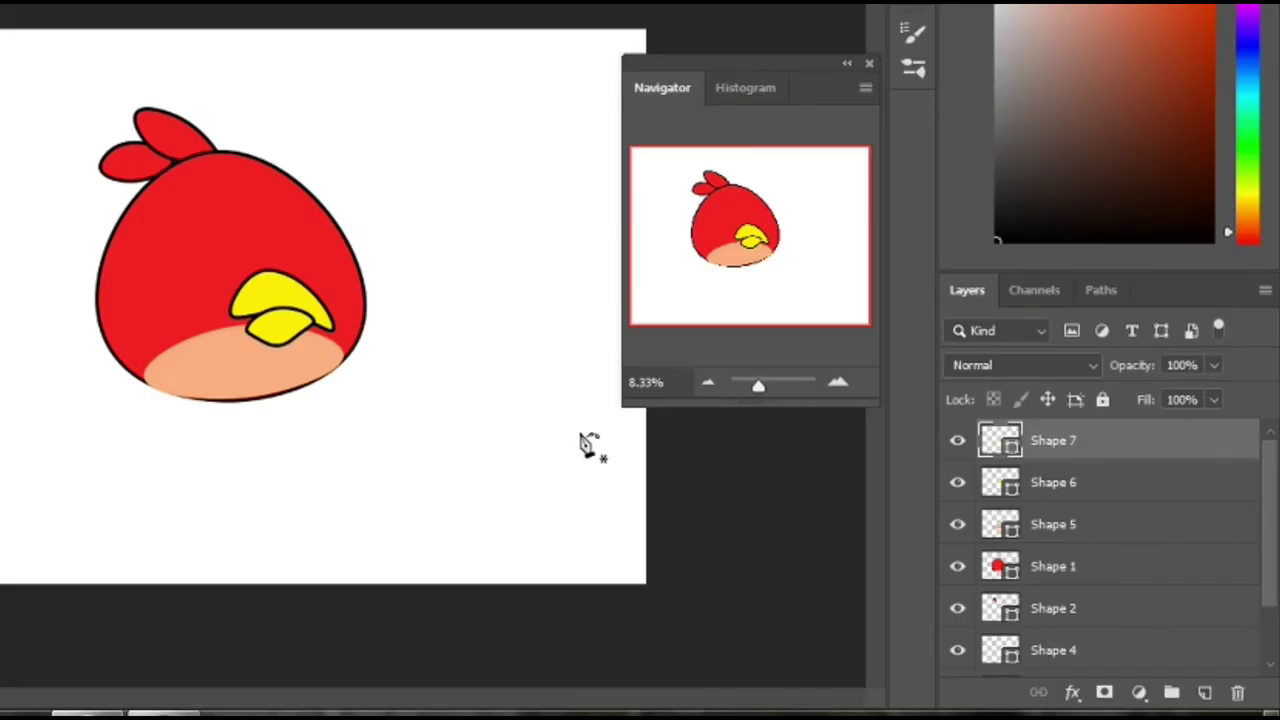
pyautogui.moveTo(1080, 443); pyautogui.dragTo(1077, 500)
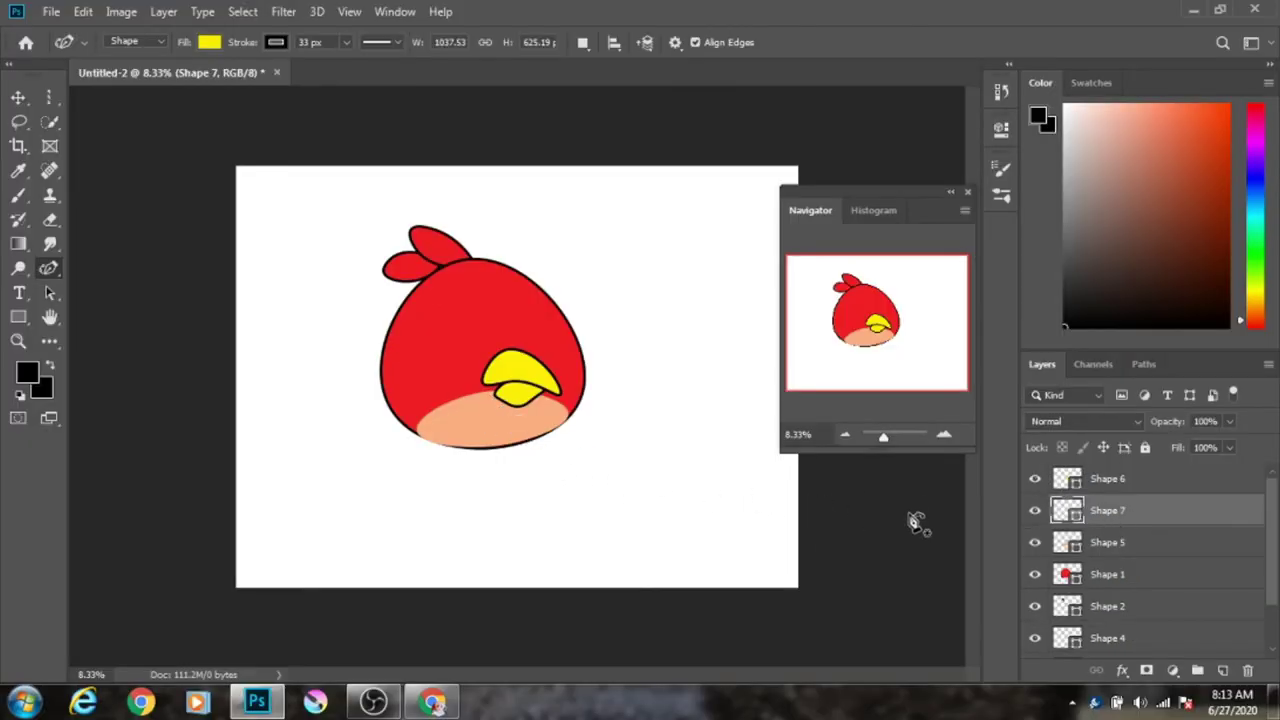
# Add a layer below the lower beak, set the shape fill to white, and undo a stray segment.
pyautogui.click(1222, 670)
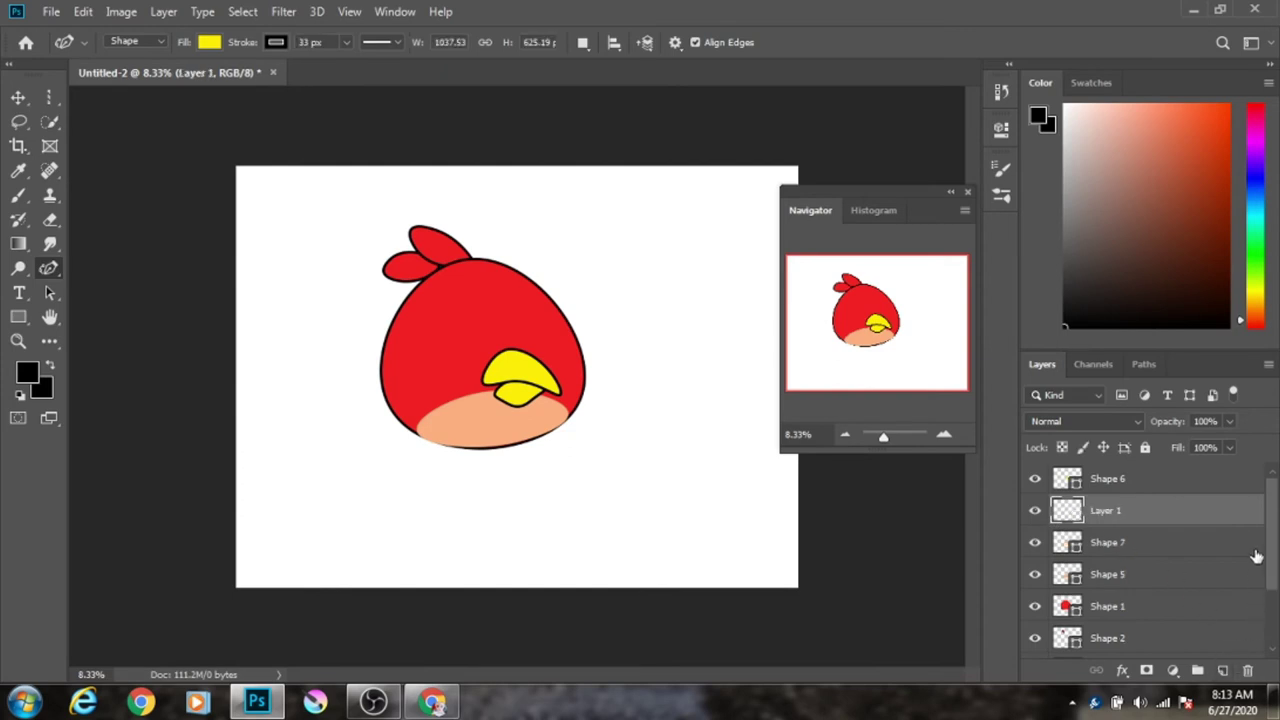
pyautogui.moveTo(1155, 517); pyautogui.dragTo(1153, 559)
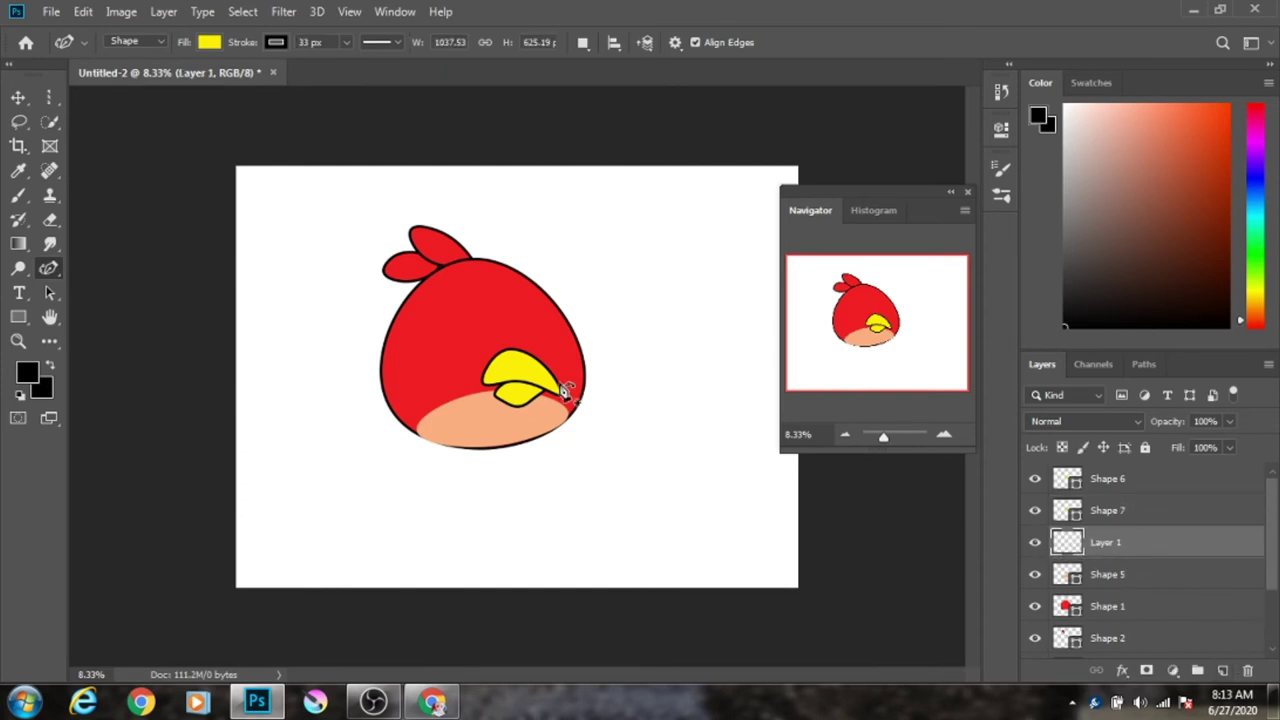
pyautogui.click(209, 42)
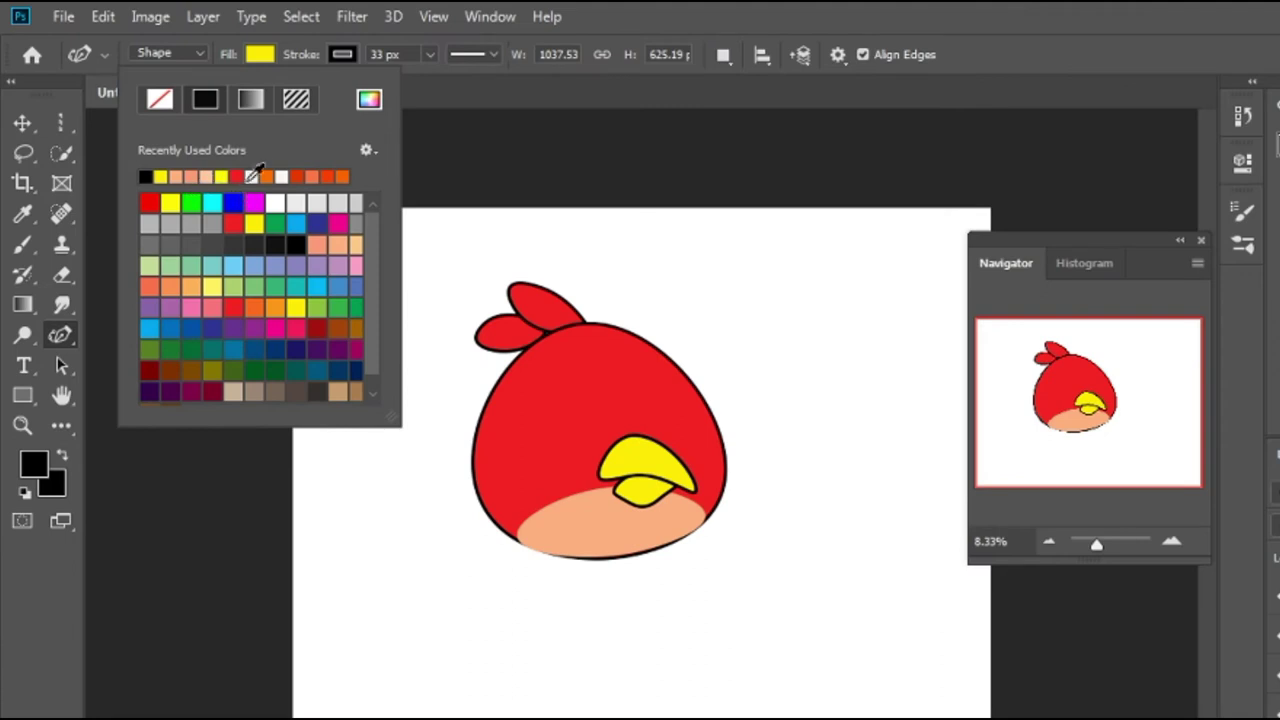
pyautogui.click(253, 176)
pyautogui.click(477, 152)
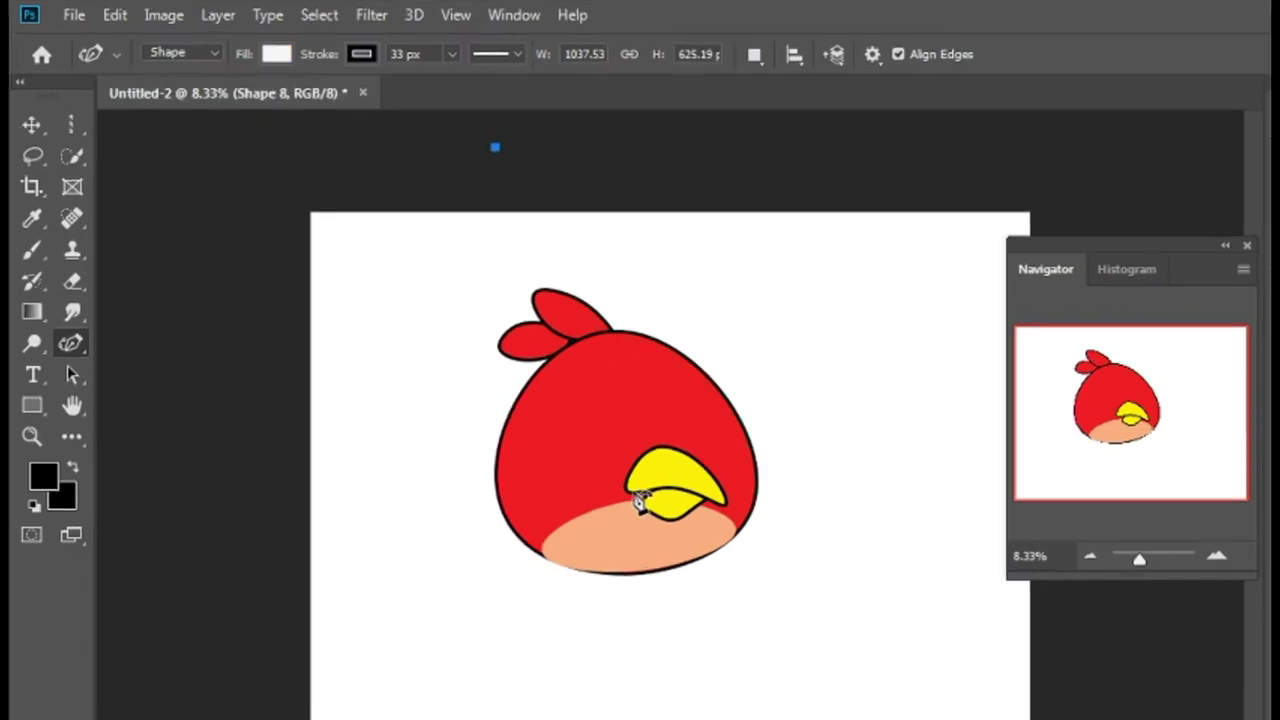
pyautogui.click(632, 493)
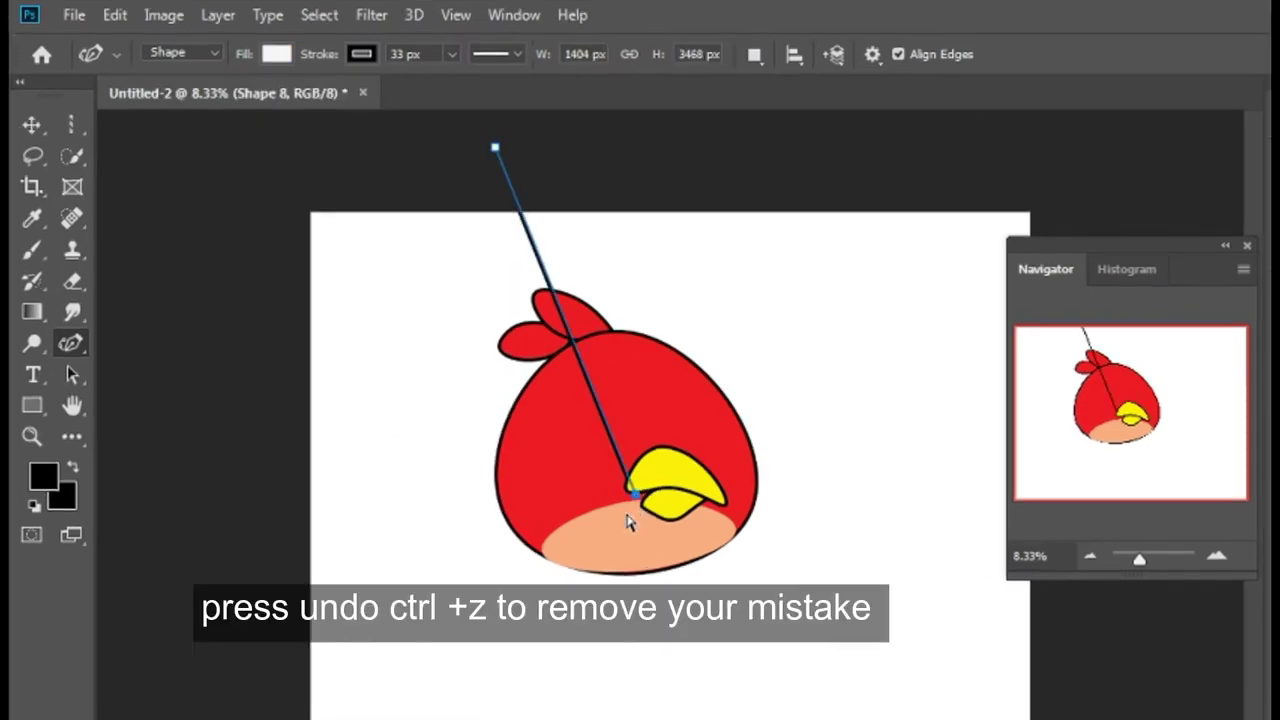
pyautogui.hotkey('ctrl', 'z')
pyautogui.hotkey('ctrl', 'z')
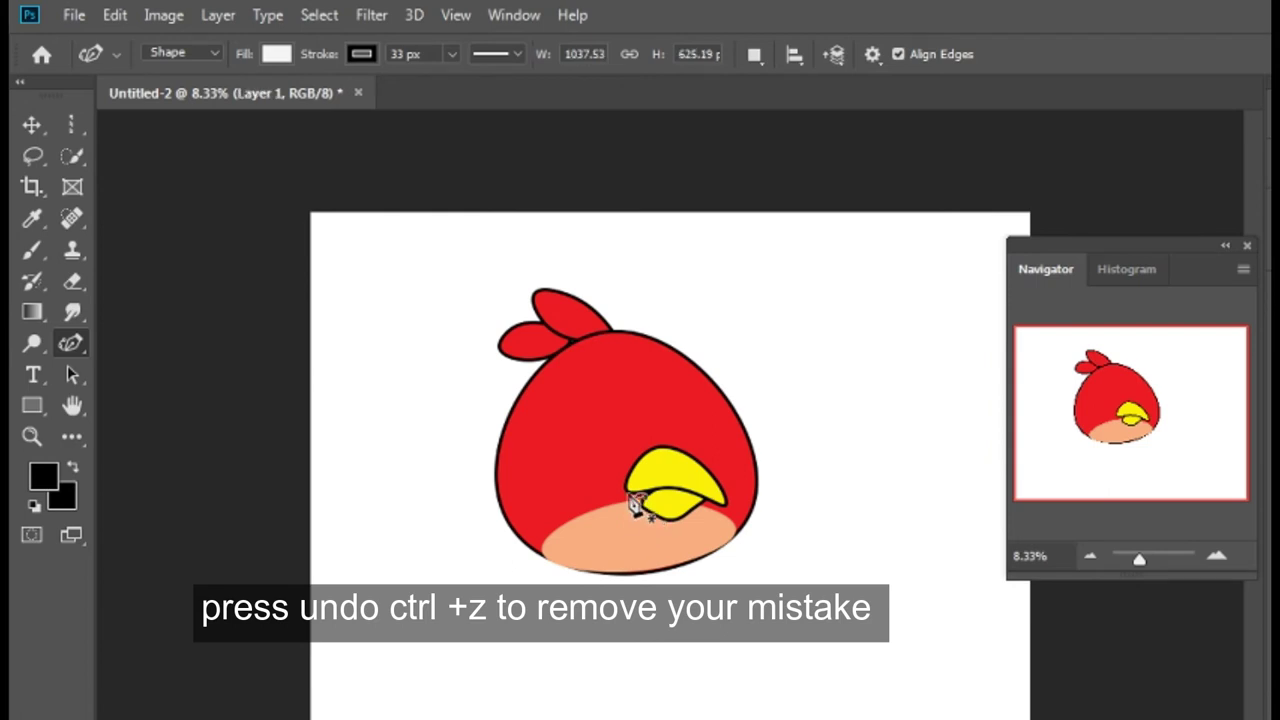
# Draw a small closed white tooth shape just under the beak.
pyautogui.click(633, 500)
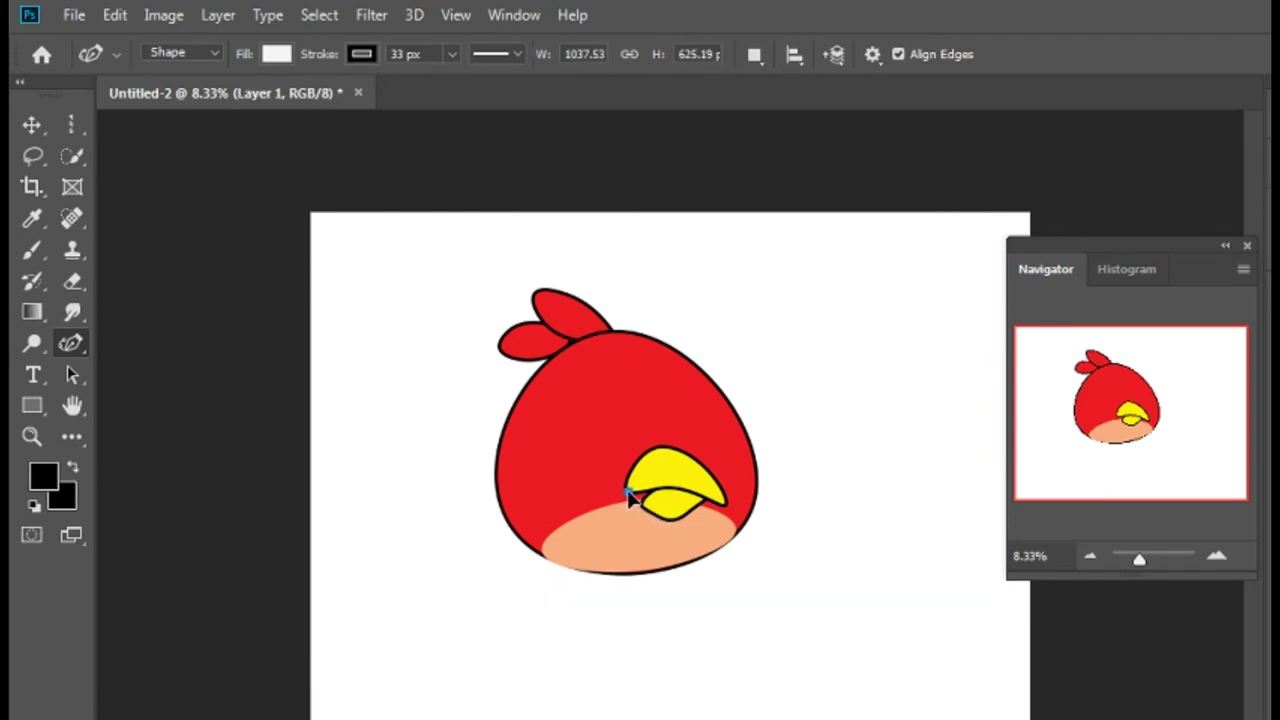
pyautogui.click(627, 490)
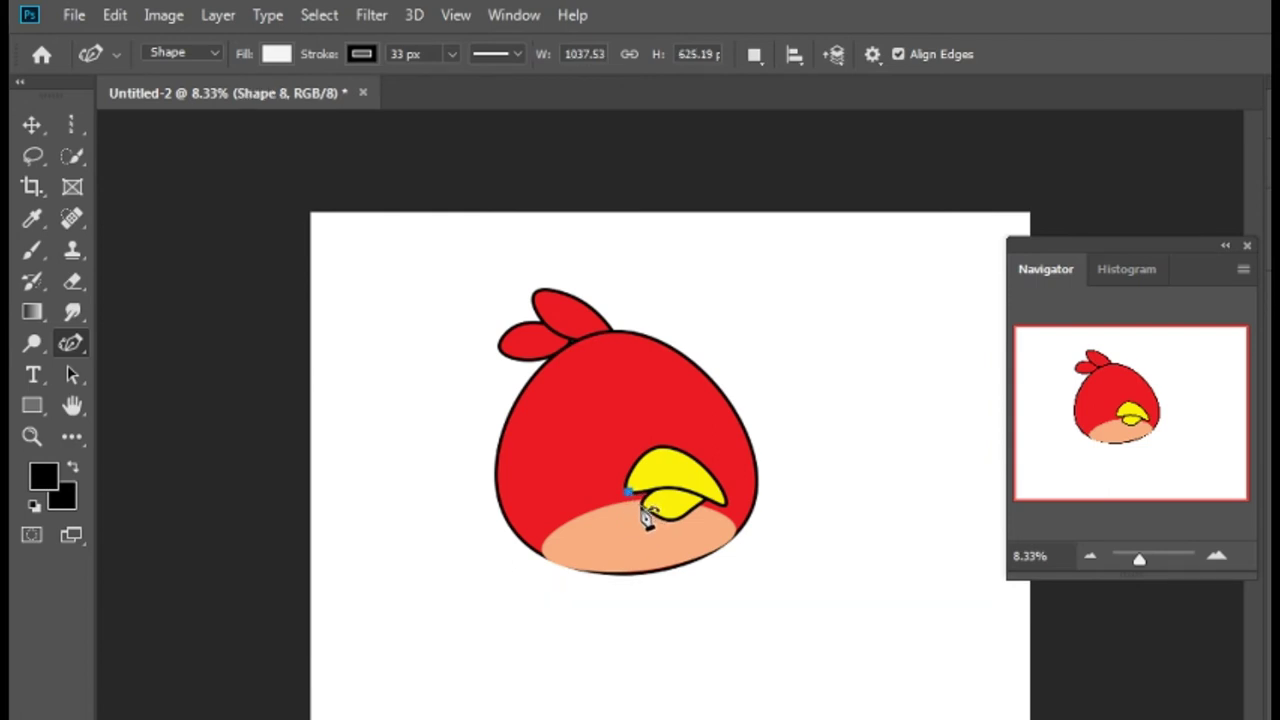
pyautogui.click(640, 503)
pyautogui.click(652, 500)
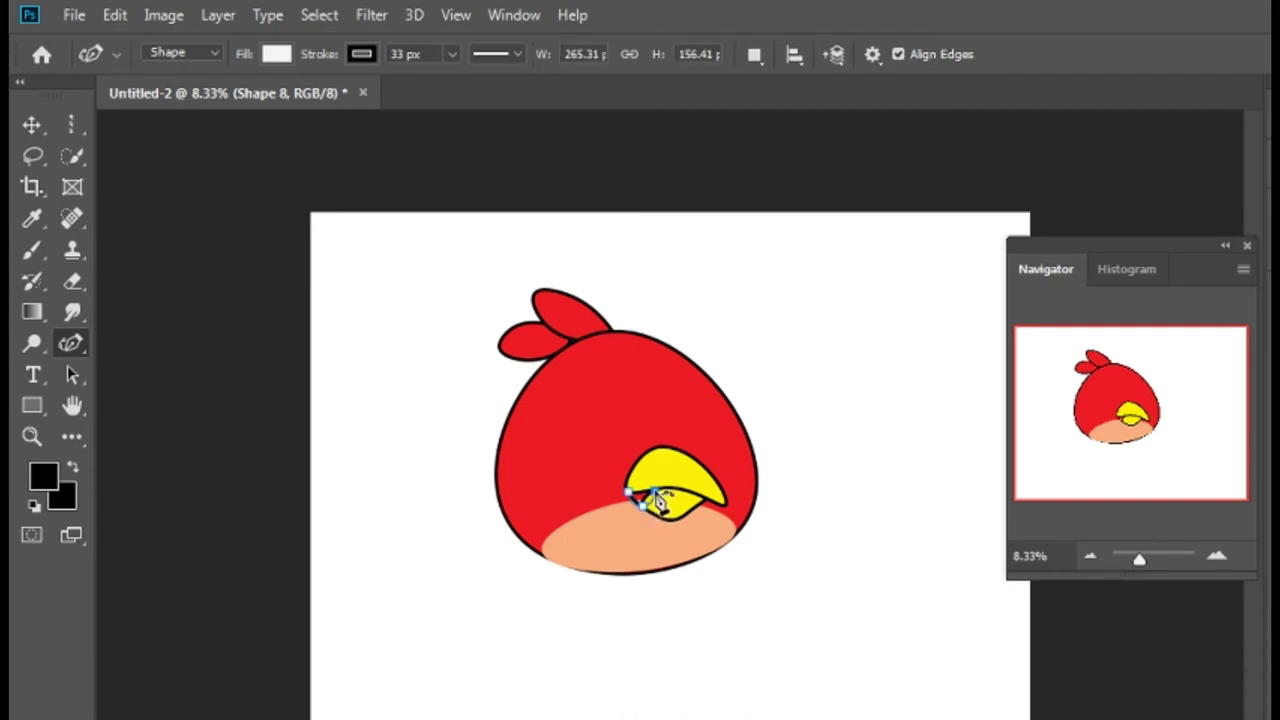
pyautogui.click(628, 491)
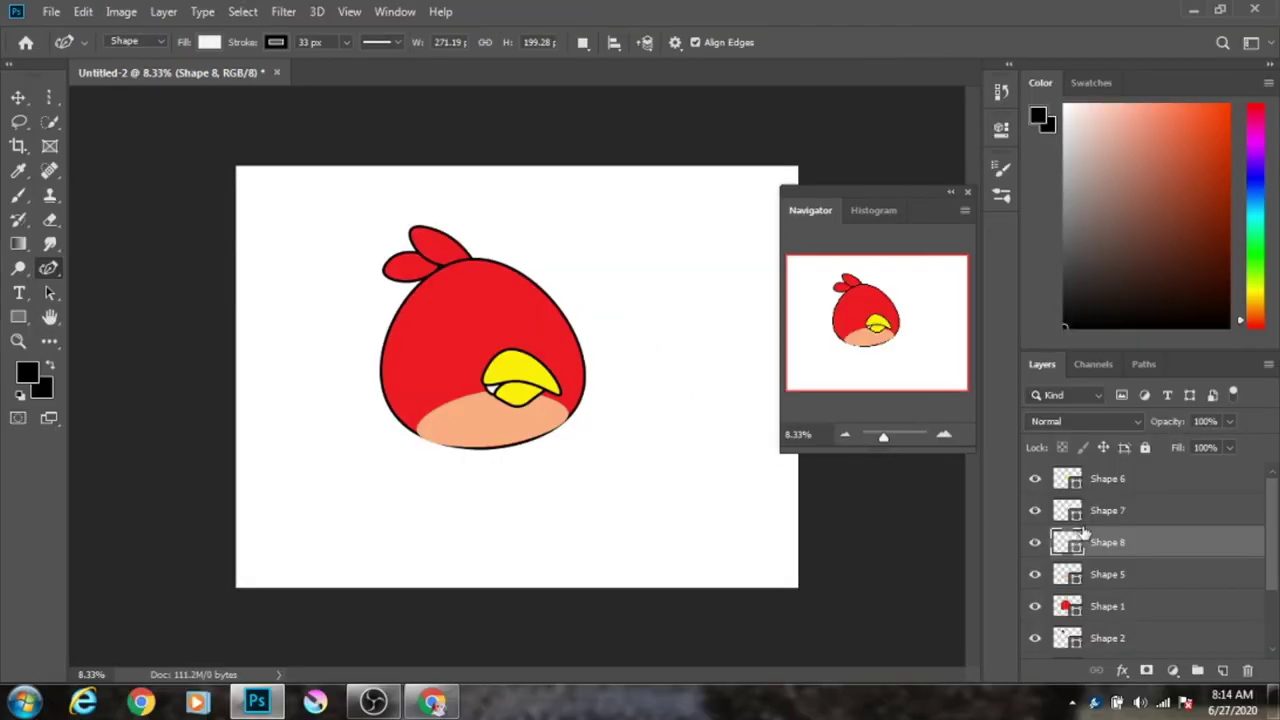
# Add a new empty layer and set the shape fill to black.
pyautogui.click(1250, 479)
pyautogui.click(1222, 670)
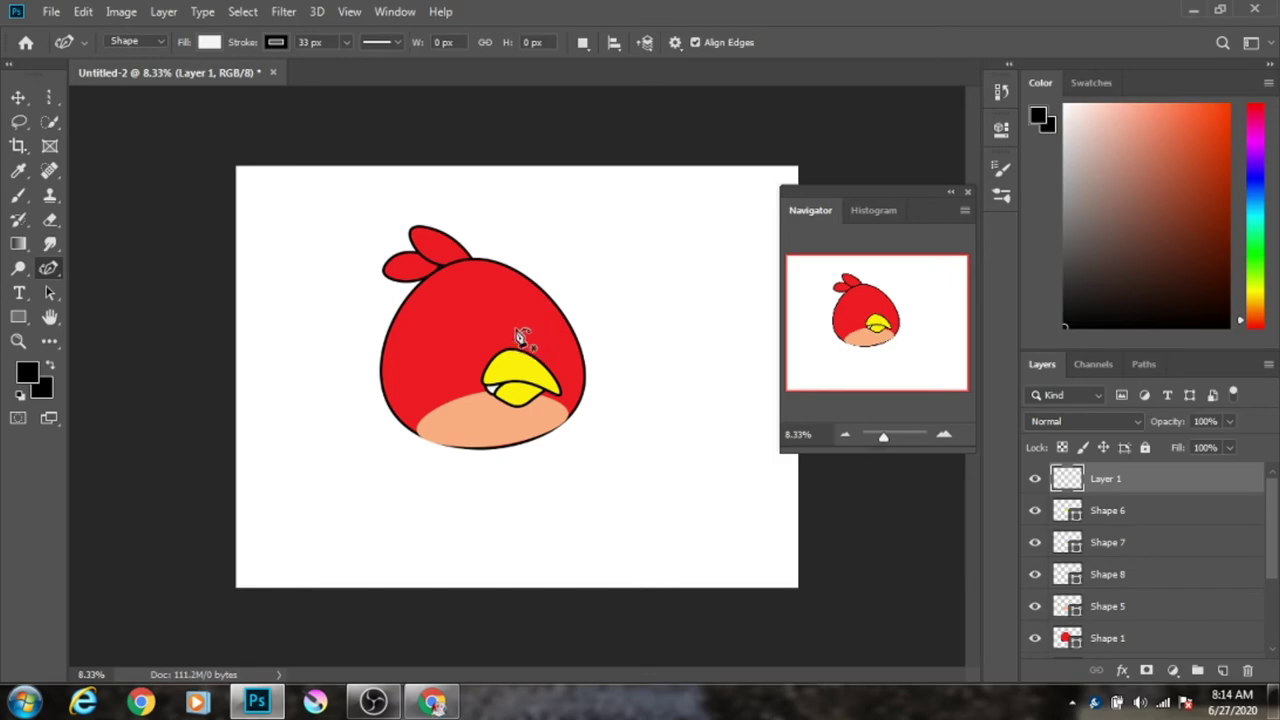
pyautogui.click(209, 42)
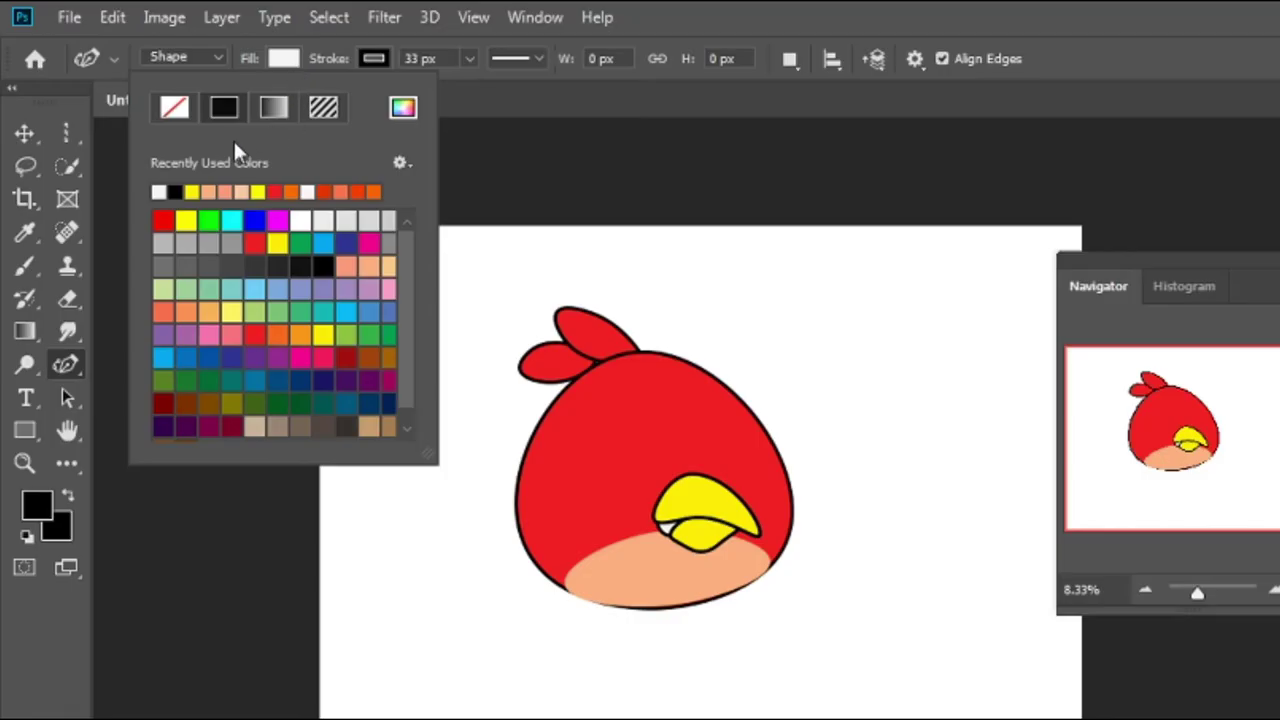
pyautogui.click(176, 192)
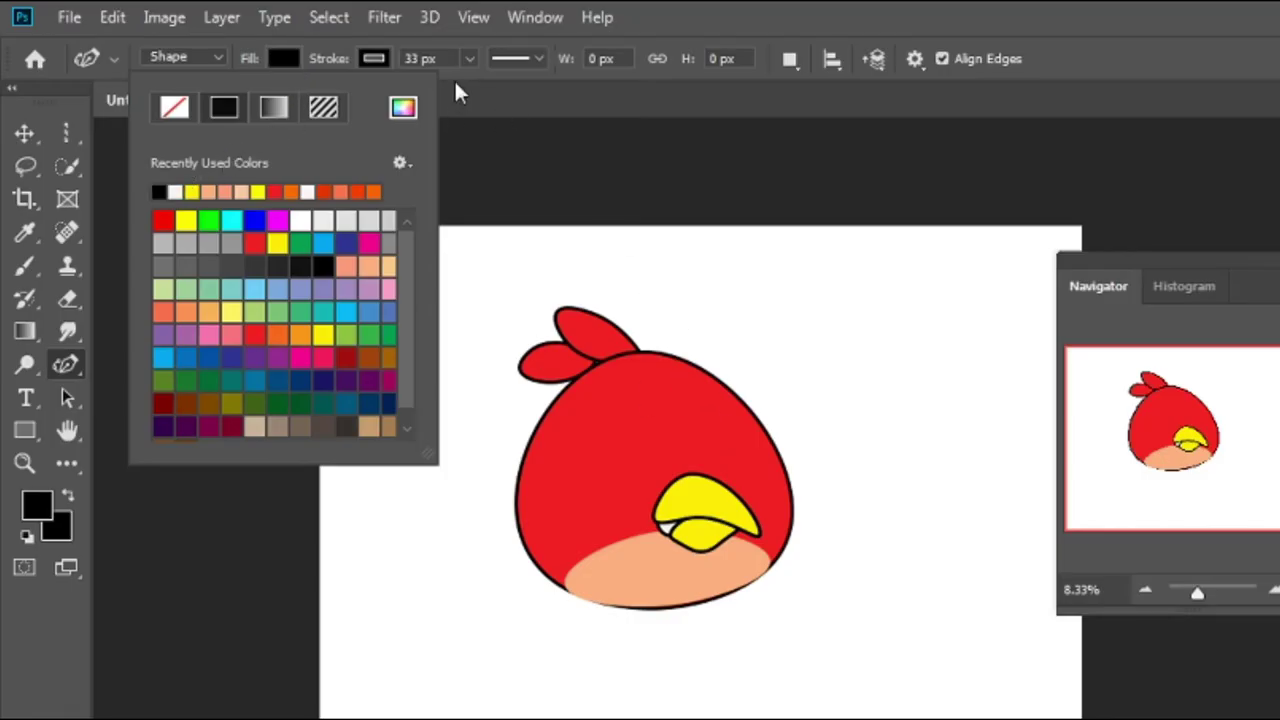
pyautogui.click(335, 42)
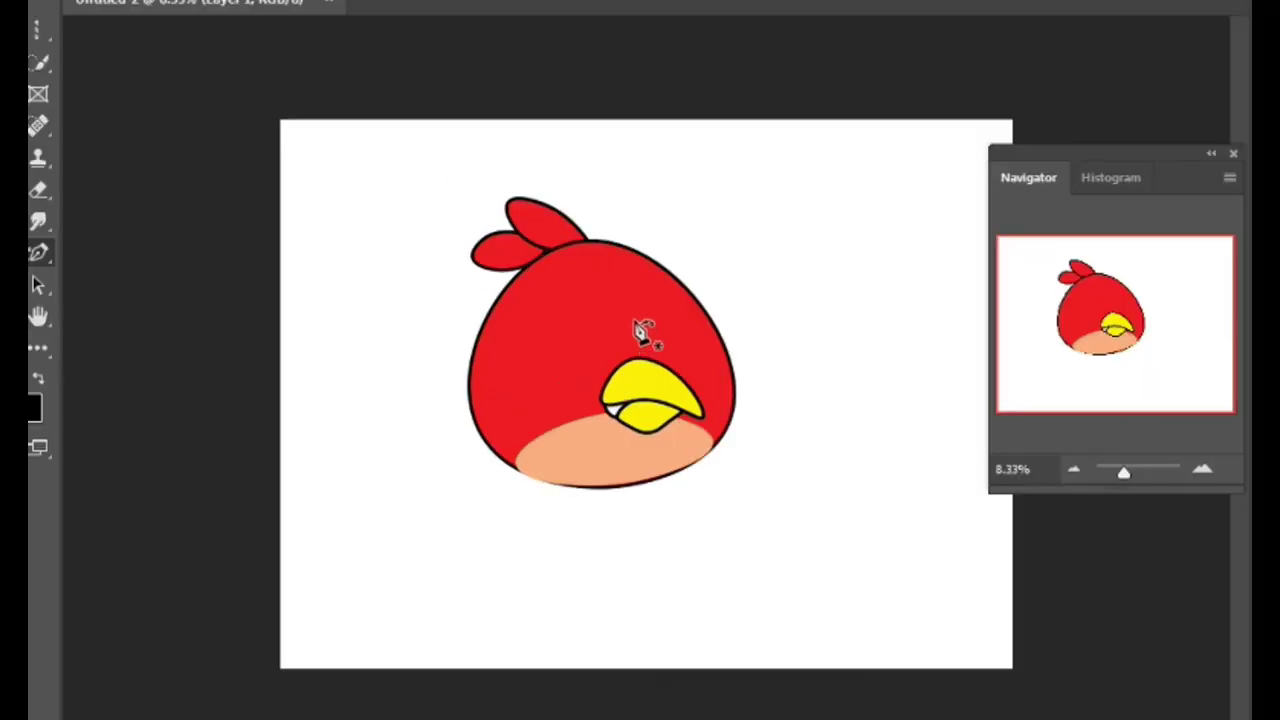
# Draw the first thick black eyebrow shape above the beak.
pyautogui.click(634, 320)
pyautogui.click(684, 316)
pyautogui.click(677, 301)
pyautogui.click(662, 333)
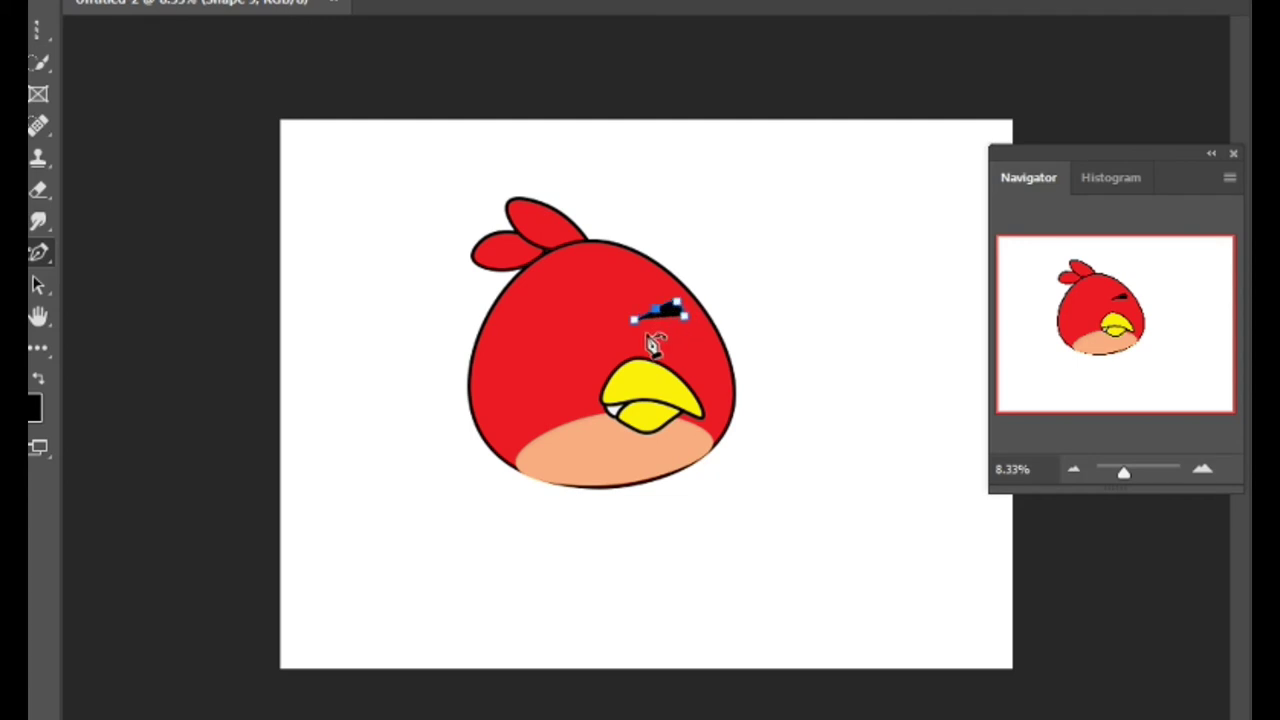
pyautogui.click(667, 333)
pyautogui.click(625, 322)
pyautogui.click(631, 342)
pyautogui.press('Return')
# Draw a second slanted black brow piece to the left and adjust its corners.
pyautogui.click(628, 326)
pyautogui.moveTo(569, 311)
pyautogui.mouseDown()
pyautogui.moveTo(577, 349)
pyautogui.moveTo(574, 320)
pyautogui.moveTo(593, 320)
pyautogui.moveTo(592, 375)
pyautogui.moveTo(591, 340)
pyautogui.moveTo(567, 333)
pyautogui.mouseUp()
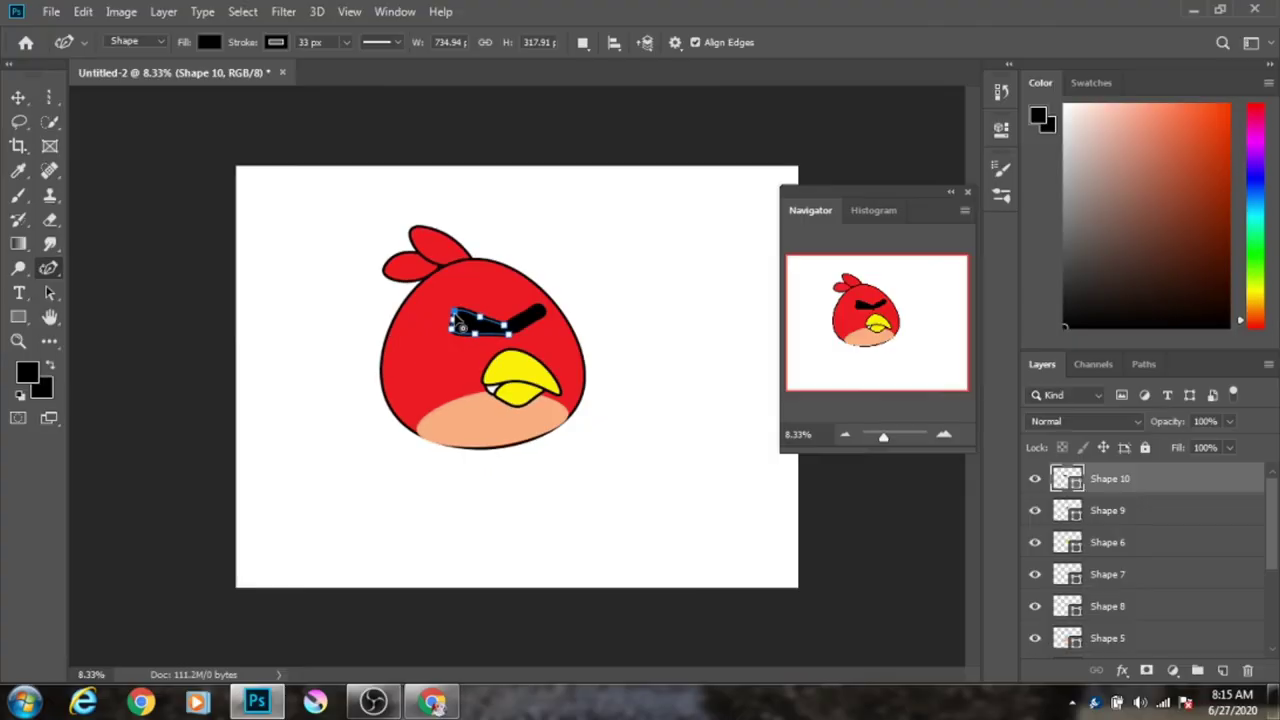
pyautogui.moveTo(458, 324); pyautogui.dragTo(476, 330)
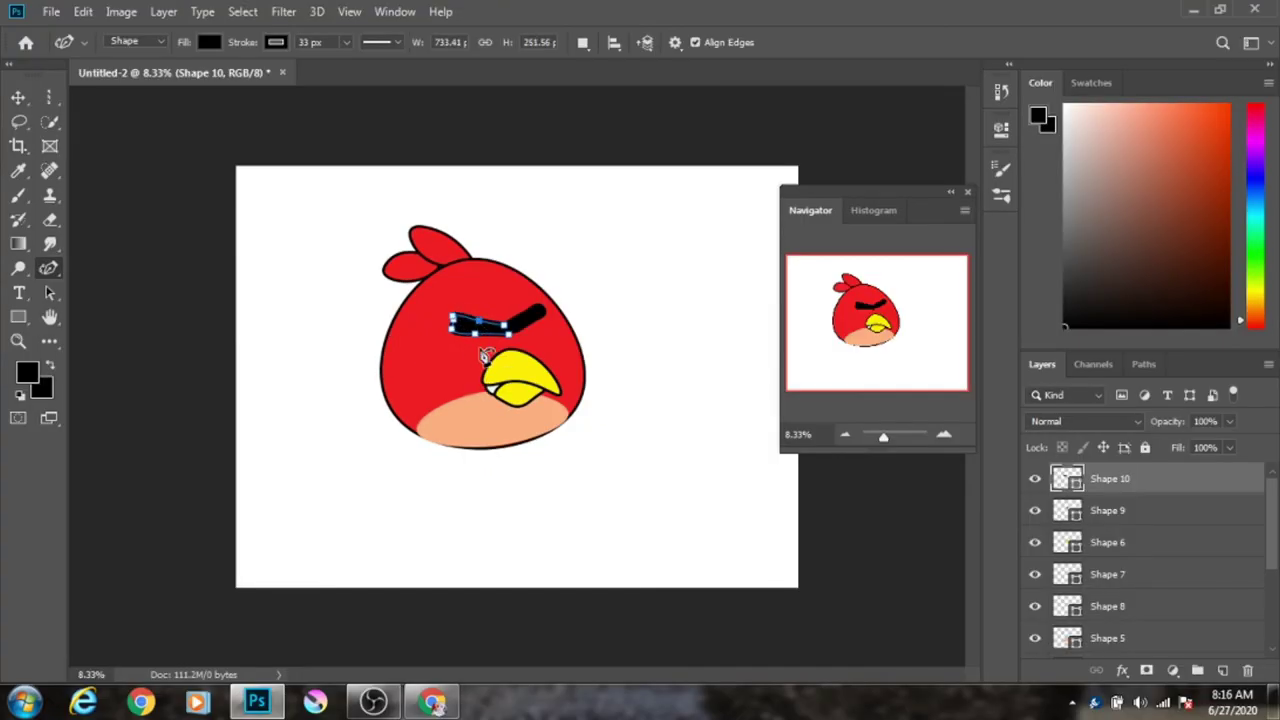
pyautogui.scroll(5, 518, 382)
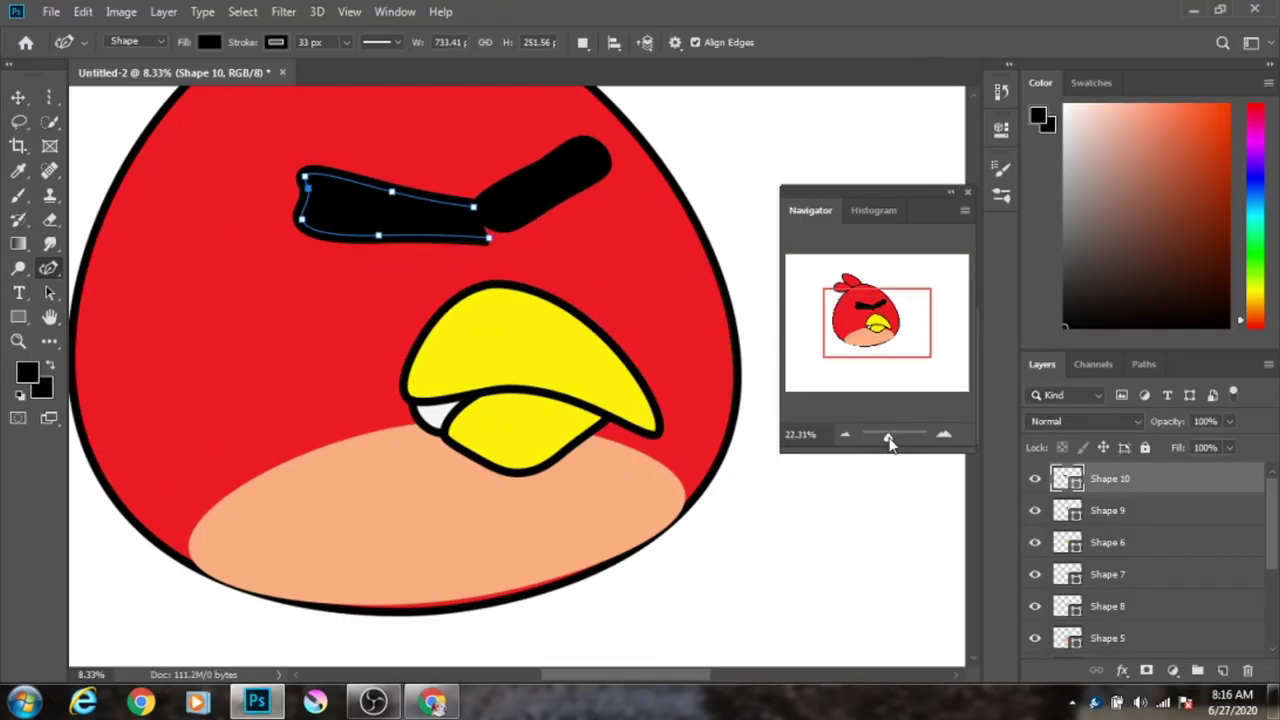
pyautogui.scroll(-2, 400, 280)
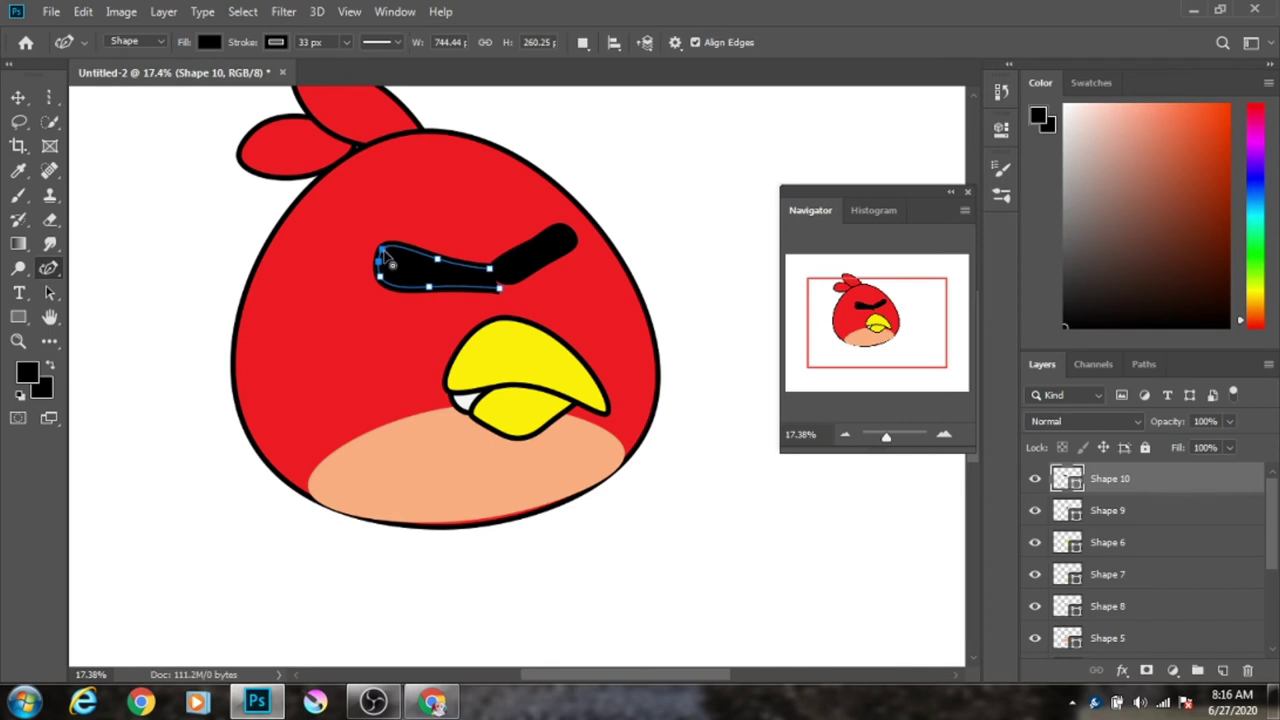
pyautogui.moveTo(499, 288); pyautogui.dragTo(465, 302)
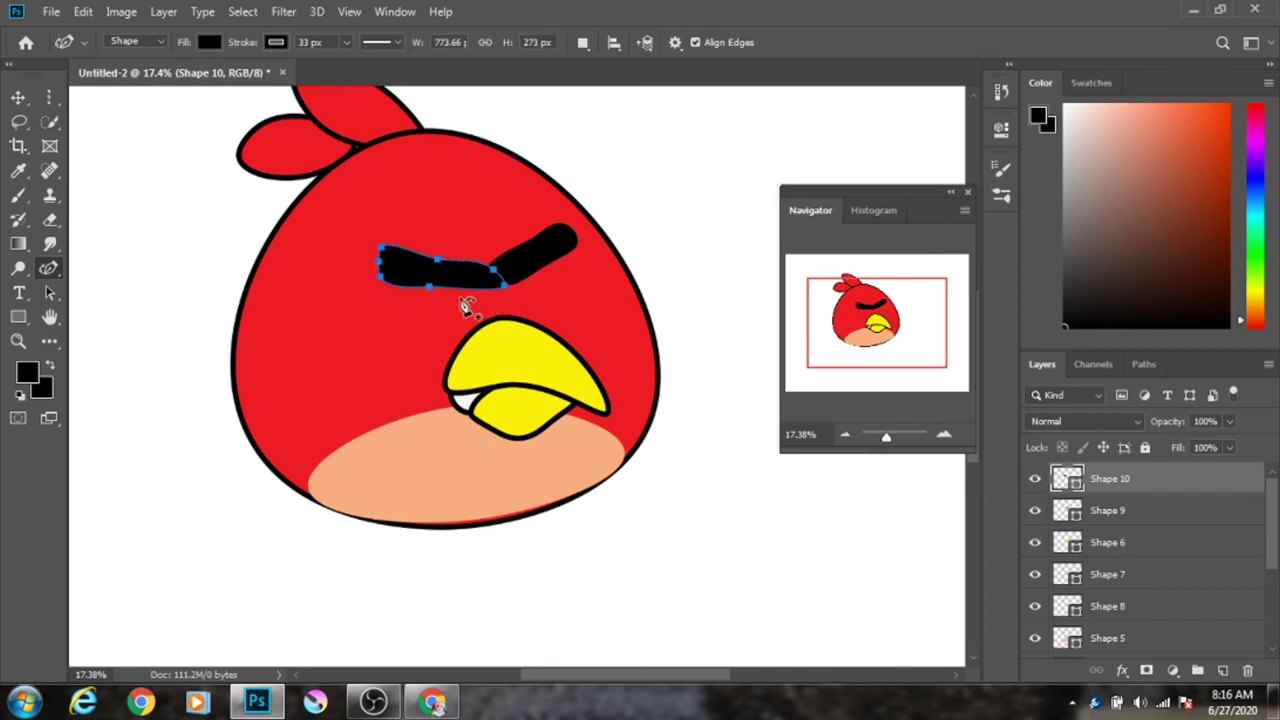
# Draw black Shape 11 bridging both brow pieces into one angled brow.
pyautogui.rightClick(49, 270)
pyautogui.click(100, 266)
pyautogui.click(488, 265)
pyautogui.click(380, 245)
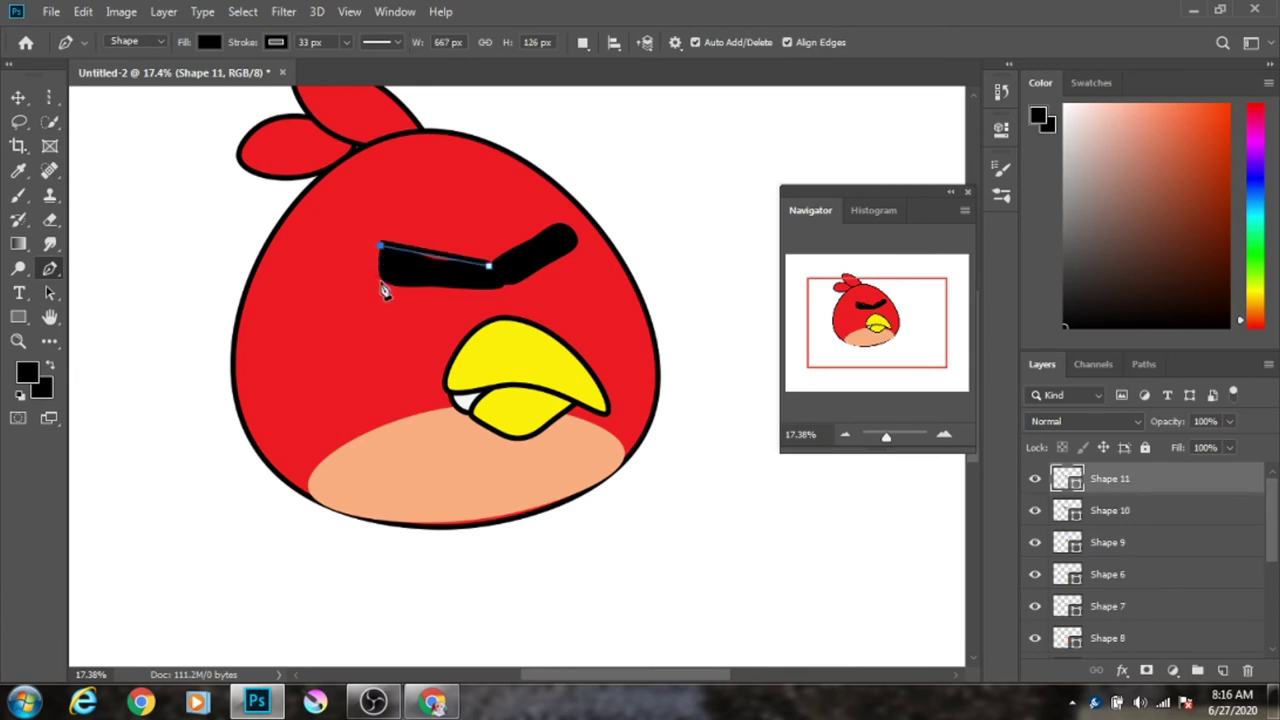
pyautogui.click(380, 282)
pyautogui.click(499, 288)
pyautogui.click(488, 265)
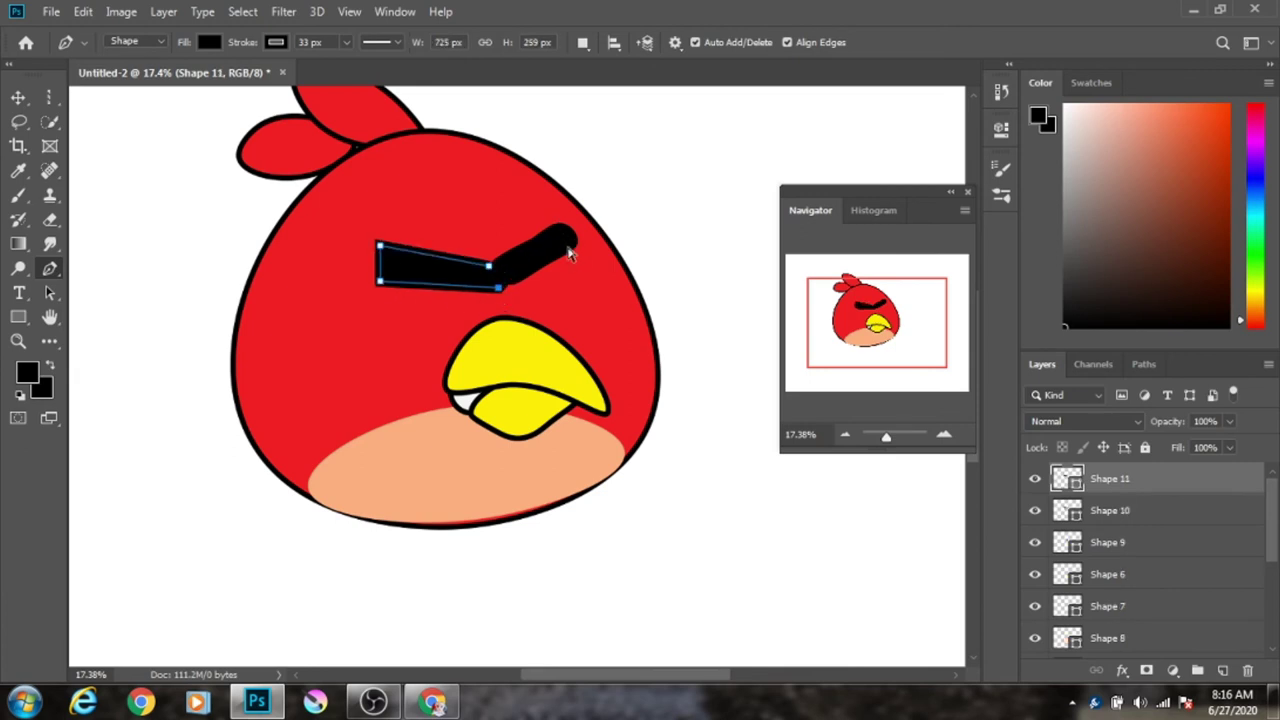
pyautogui.click(576, 243)
pyautogui.click(563, 222)
pyautogui.click(488, 265)
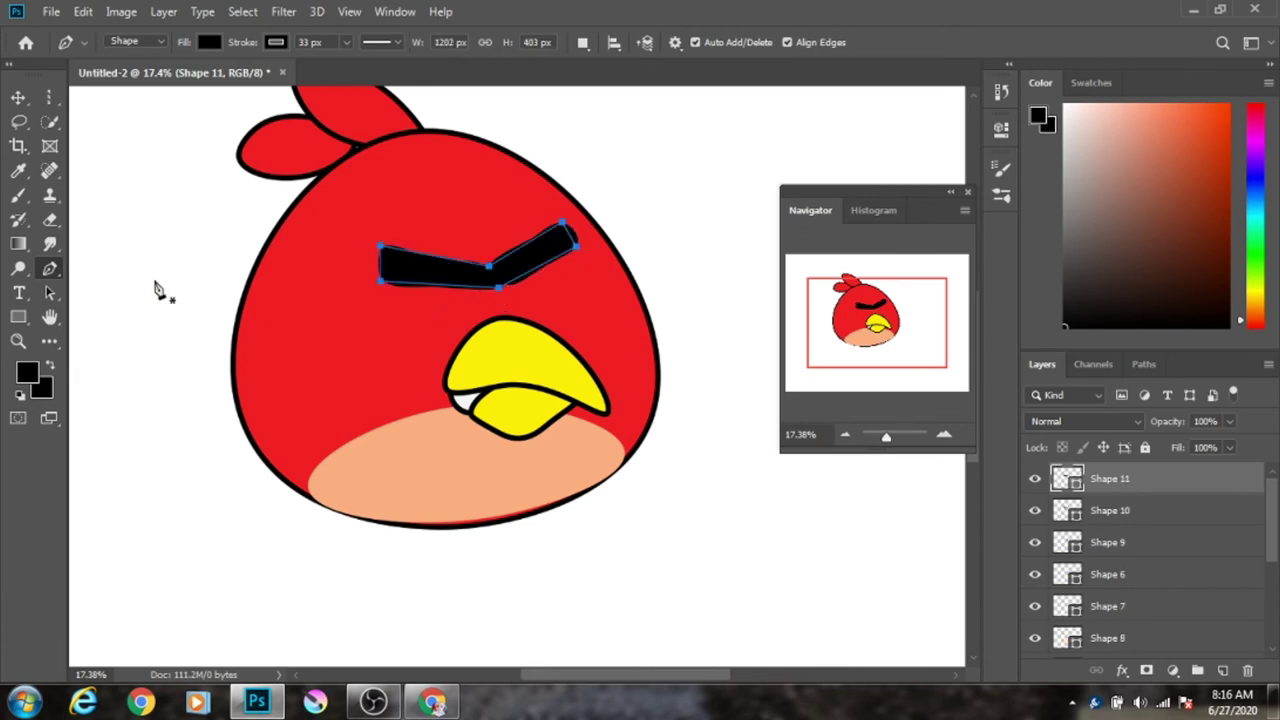
pyautogui.press('Return')
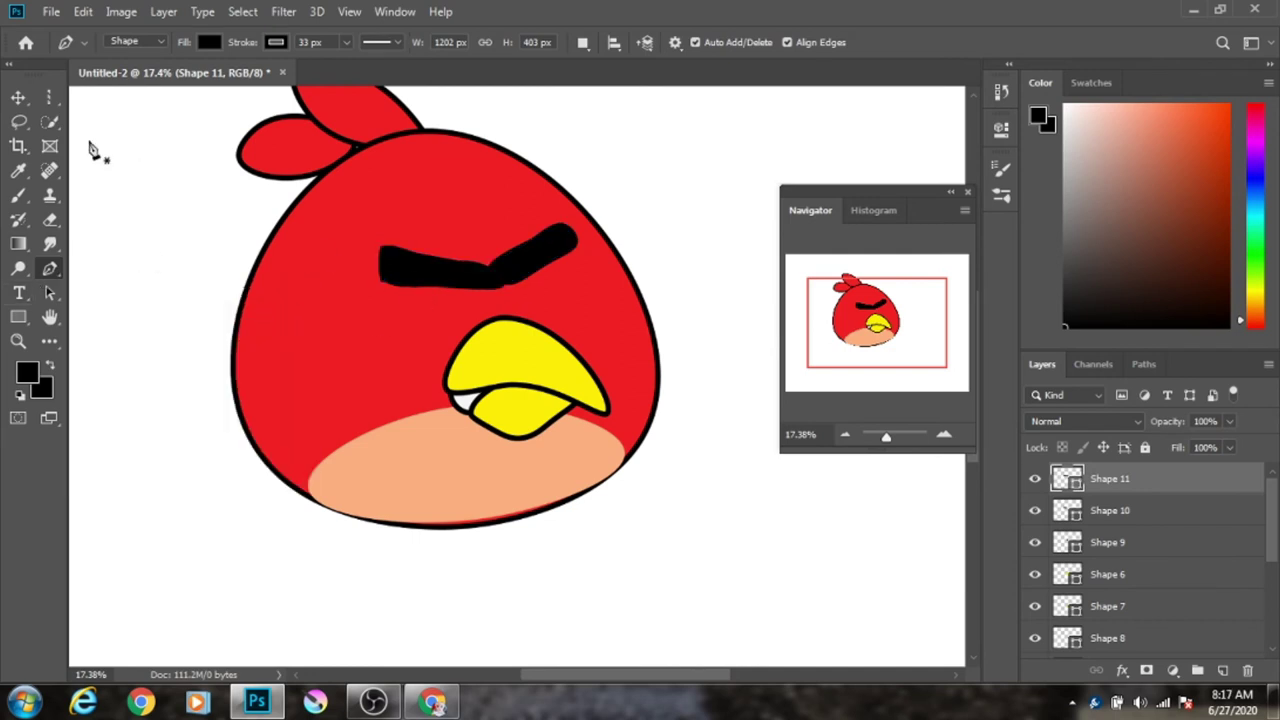
# Cancel a trial white fill so the brow stays black, then add empty Layer 1.
pyautogui.click(208, 42)
pyautogui.click(117, 140)
pyautogui.press('Escape')
pyautogui.click(1222, 670)
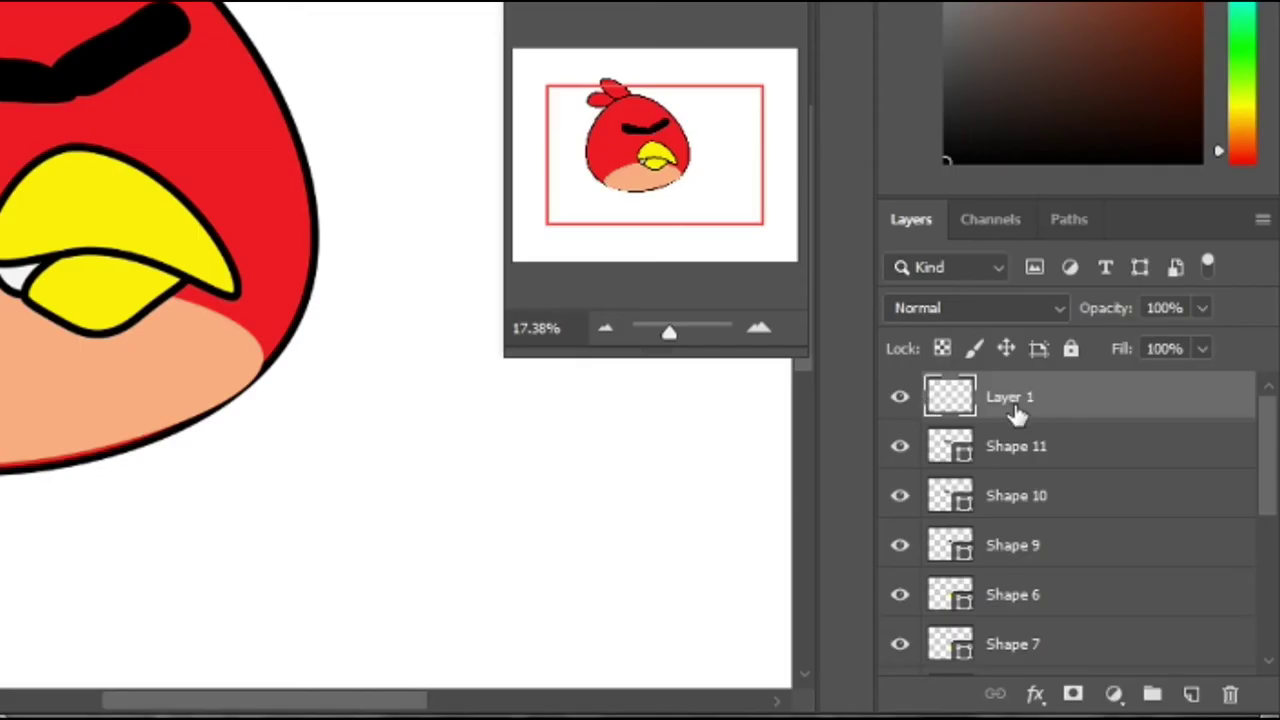
# Move the new layer beneath Shape 11 and discard a stray path point.
pyautogui.moveTo(1107, 487); pyautogui.dragTo(1110, 519)
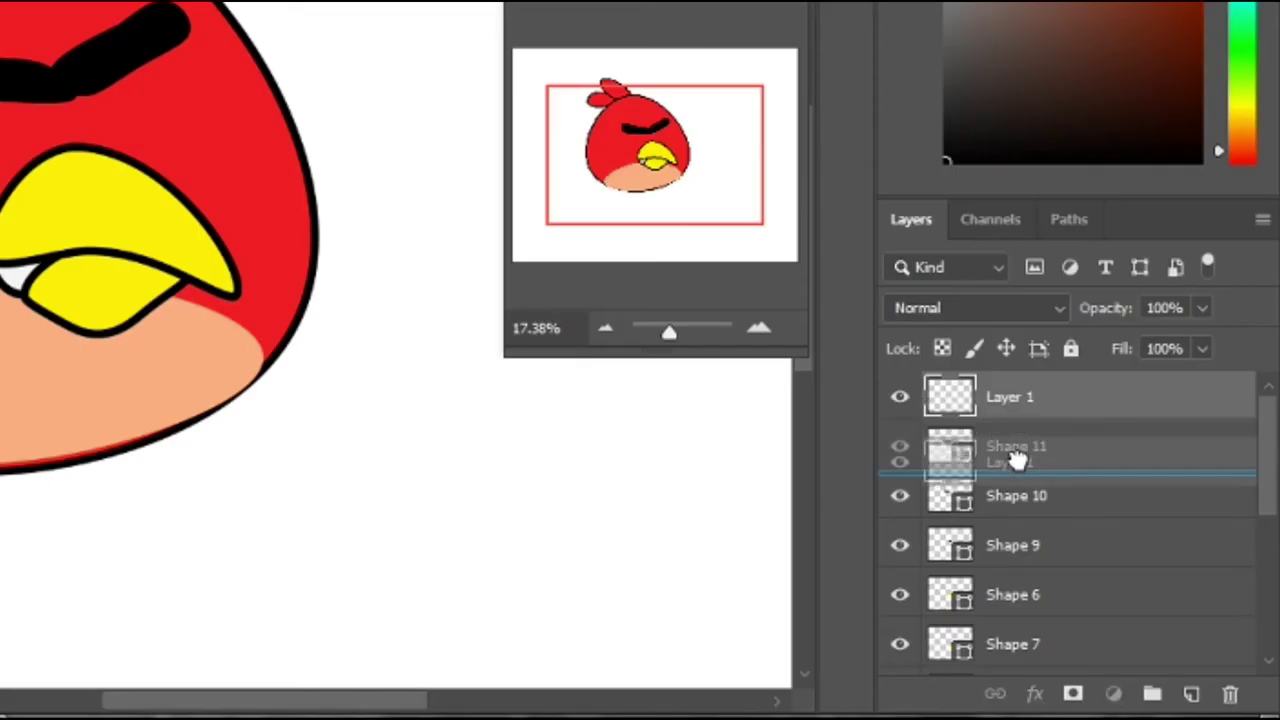
pyautogui.moveTo(1017, 459); pyautogui.dragTo(1017, 463)
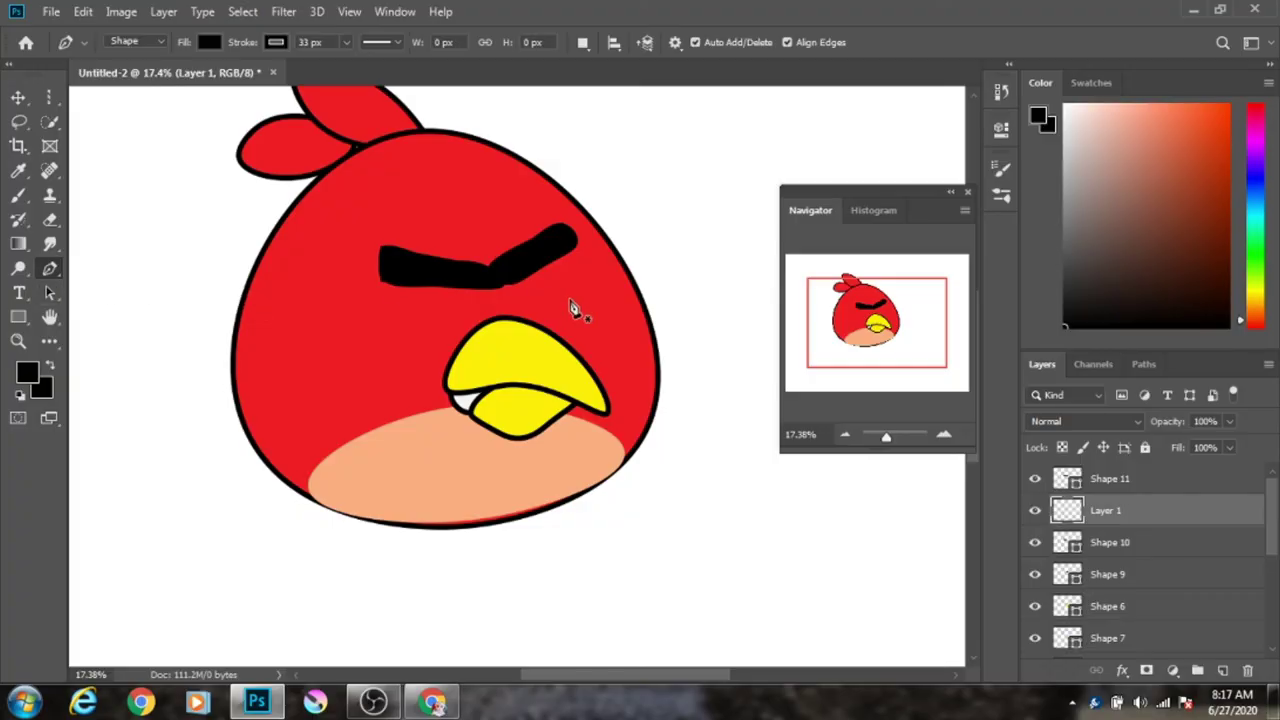
pyautogui.moveTo(500, 288); pyautogui.dragTo(502, 307)
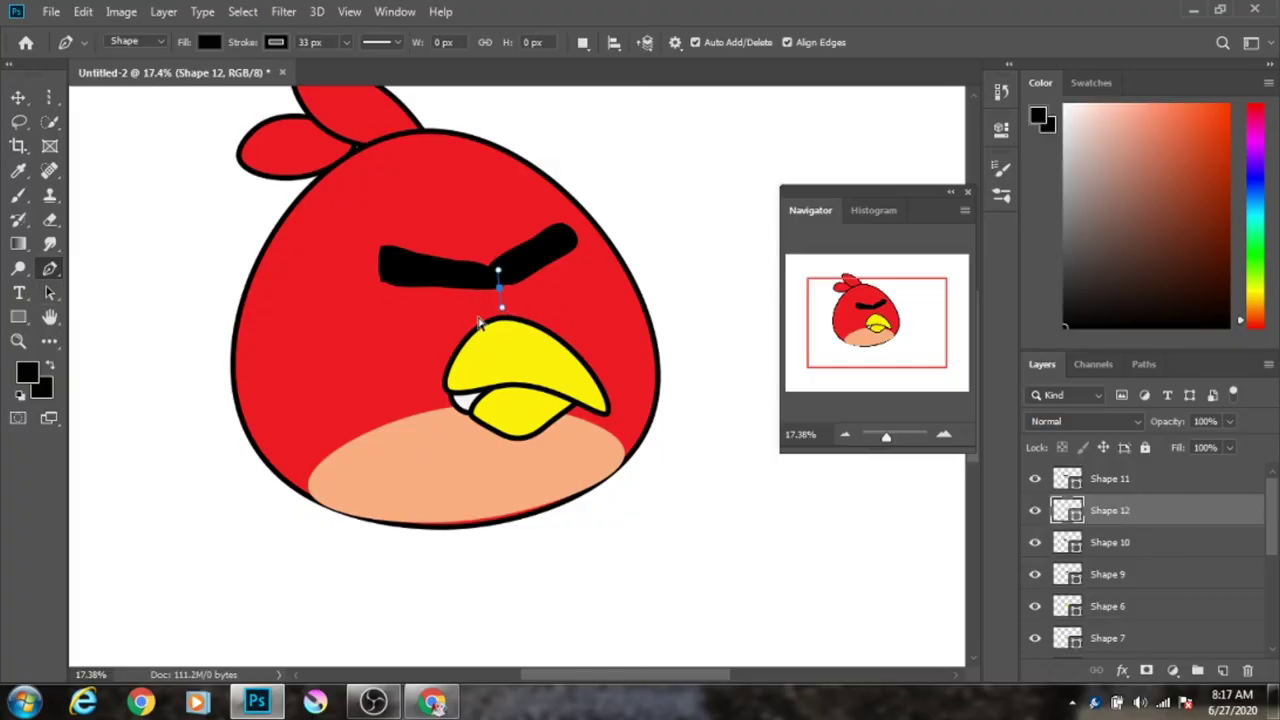
pyautogui.hotkey('ctrl', 'z')
pyautogui.click(209, 42)
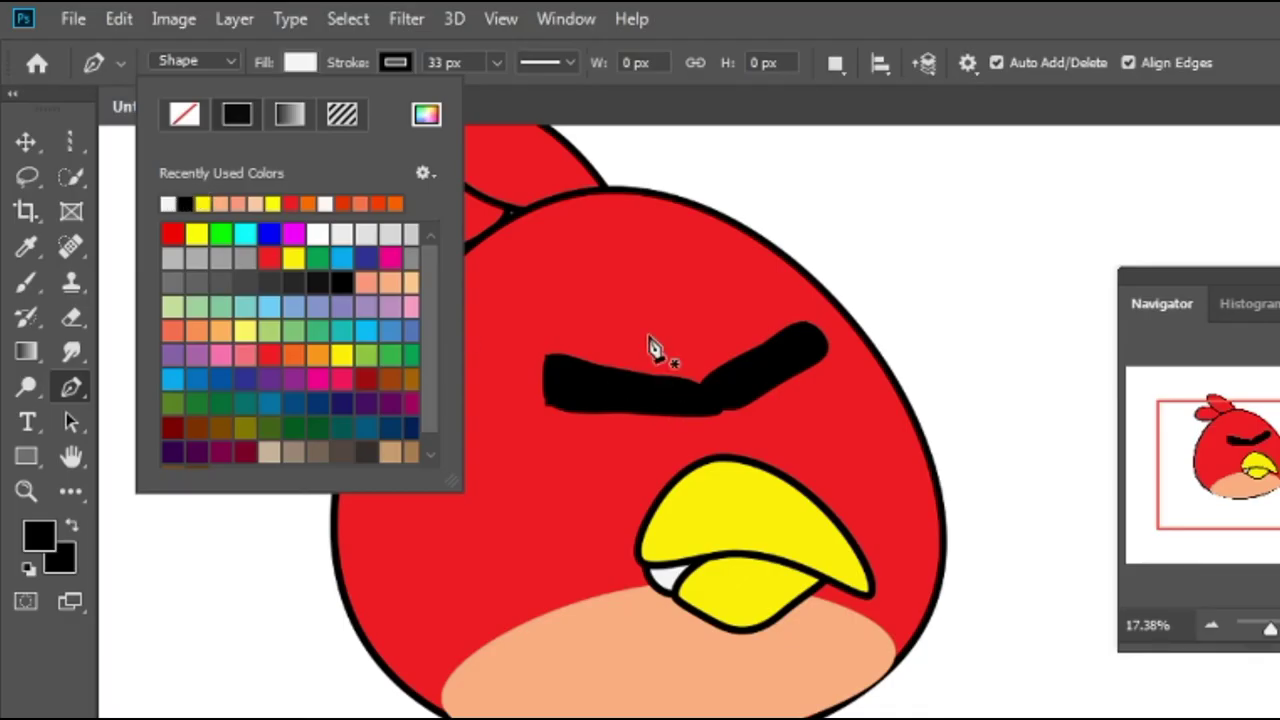
pyautogui.click(506, 290)
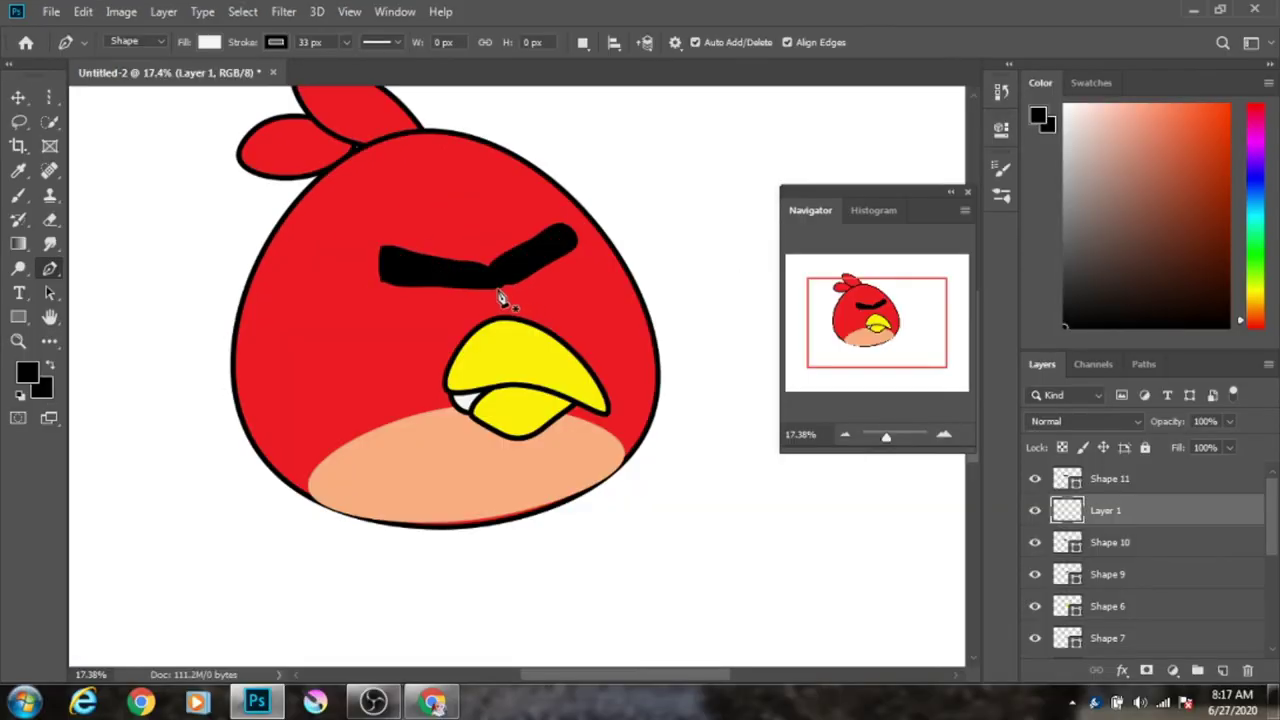
# Draw a four-sided white, black-outlined eye under the right eyebrow from its inner end.
pyautogui.click(497, 289)
pyautogui.click(506, 318)
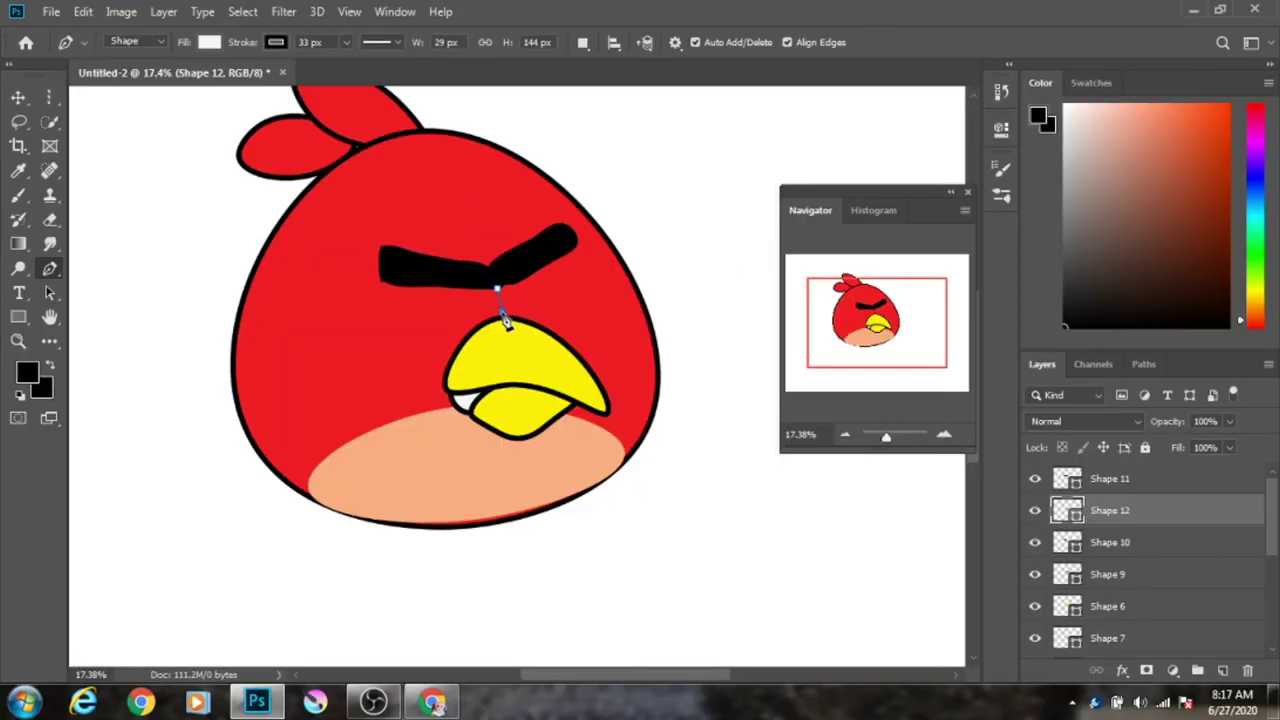
pyautogui.click(584, 297)
pyautogui.click(566, 261)
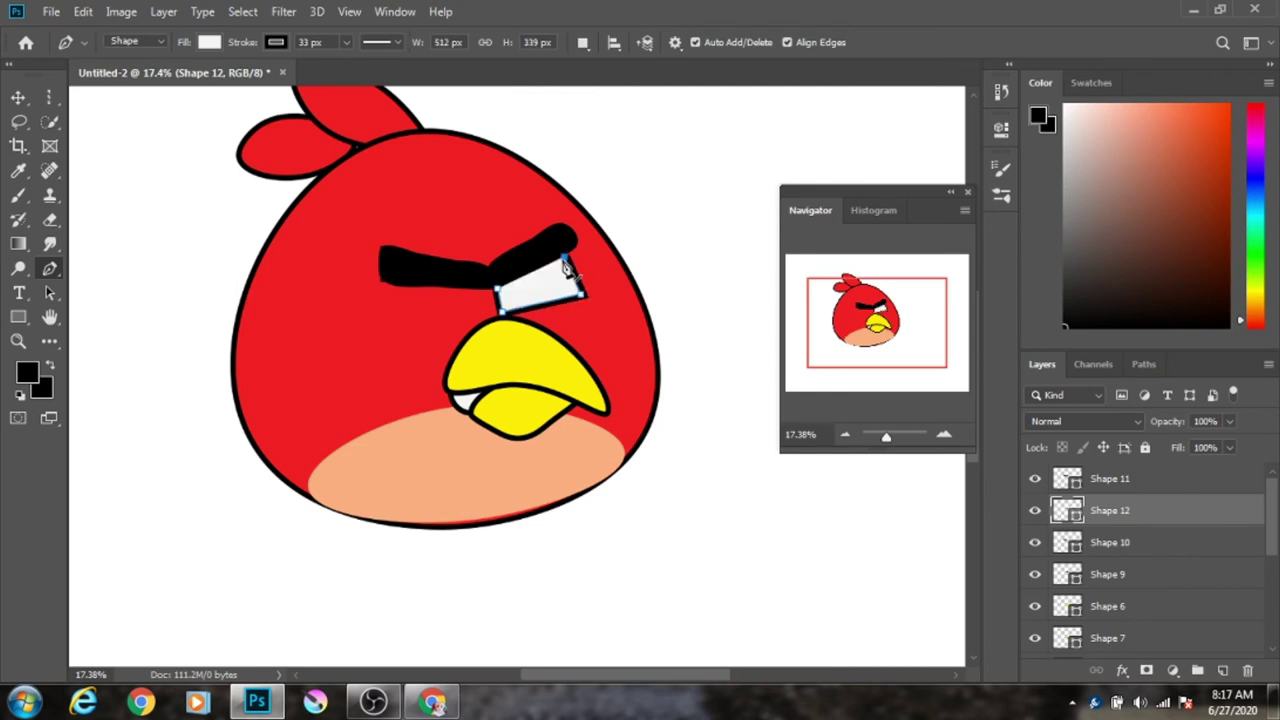
pyautogui.click(497, 289)
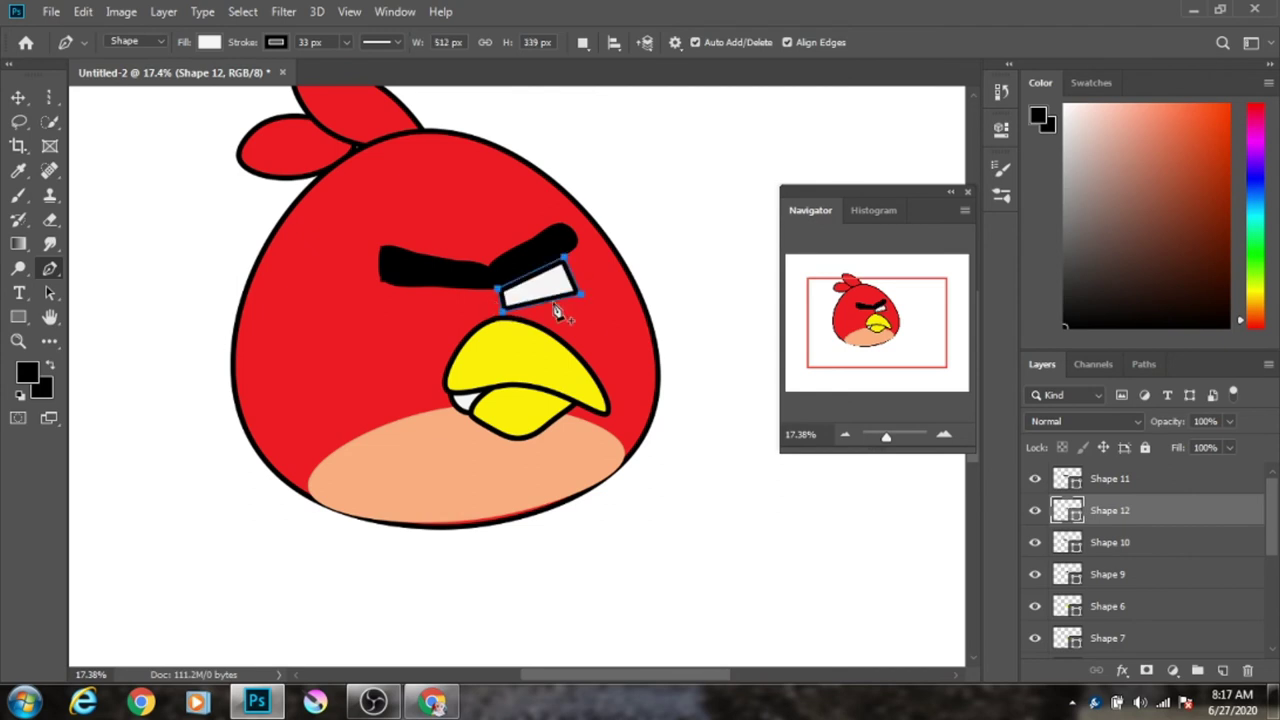
# Use the Add Anchor Point tool to curve and enlarge eye Shape 12 beneath the brow.
pyautogui.rightClick(49, 268)
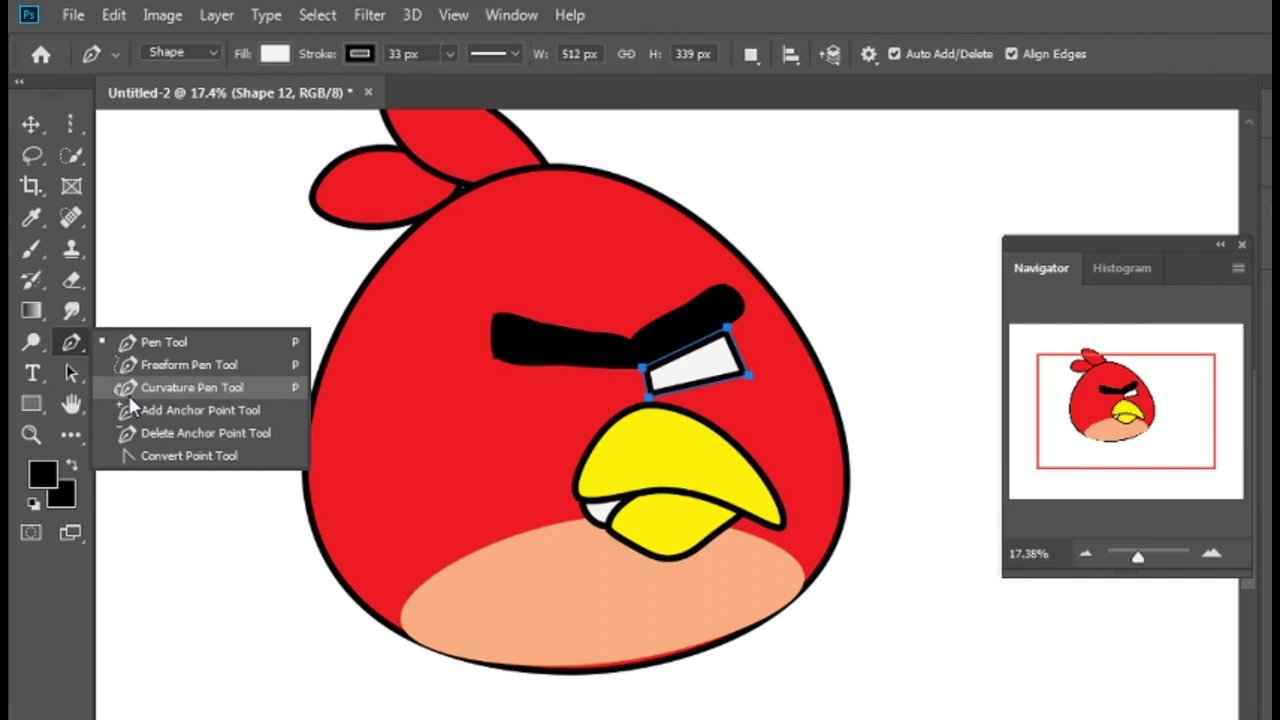
pyautogui.click(135, 411)
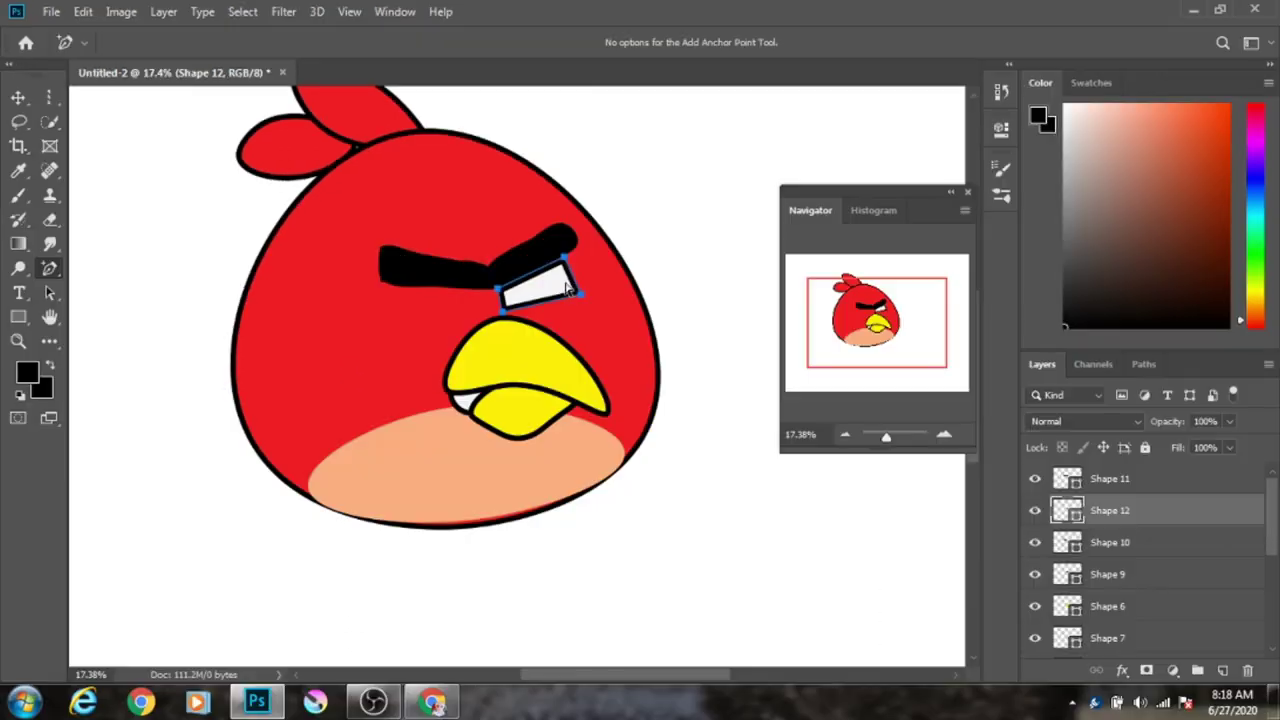
pyautogui.click(576, 276)
pyautogui.moveTo(583, 298); pyautogui.dragTo(584, 311)
pyautogui.moveTo(558, 263); pyautogui.dragTo(562, 248)
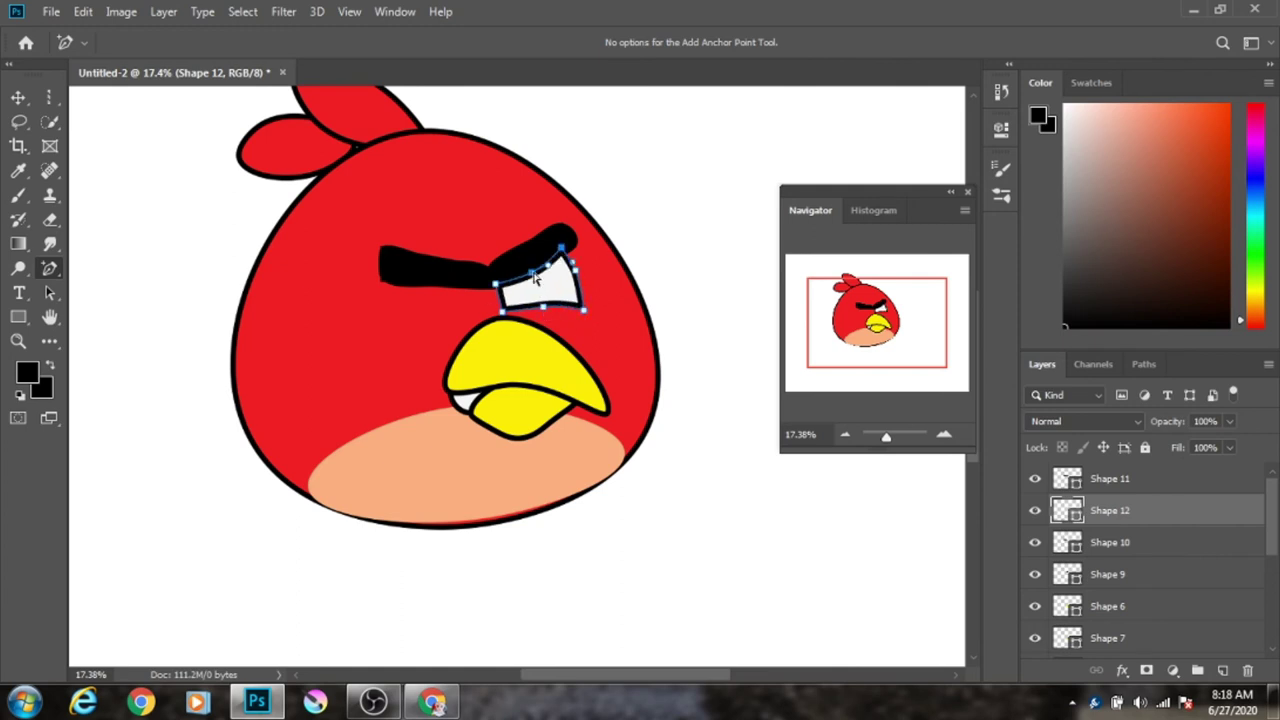
pyautogui.moveTo(493, 309); pyautogui.dragTo(498, 308)
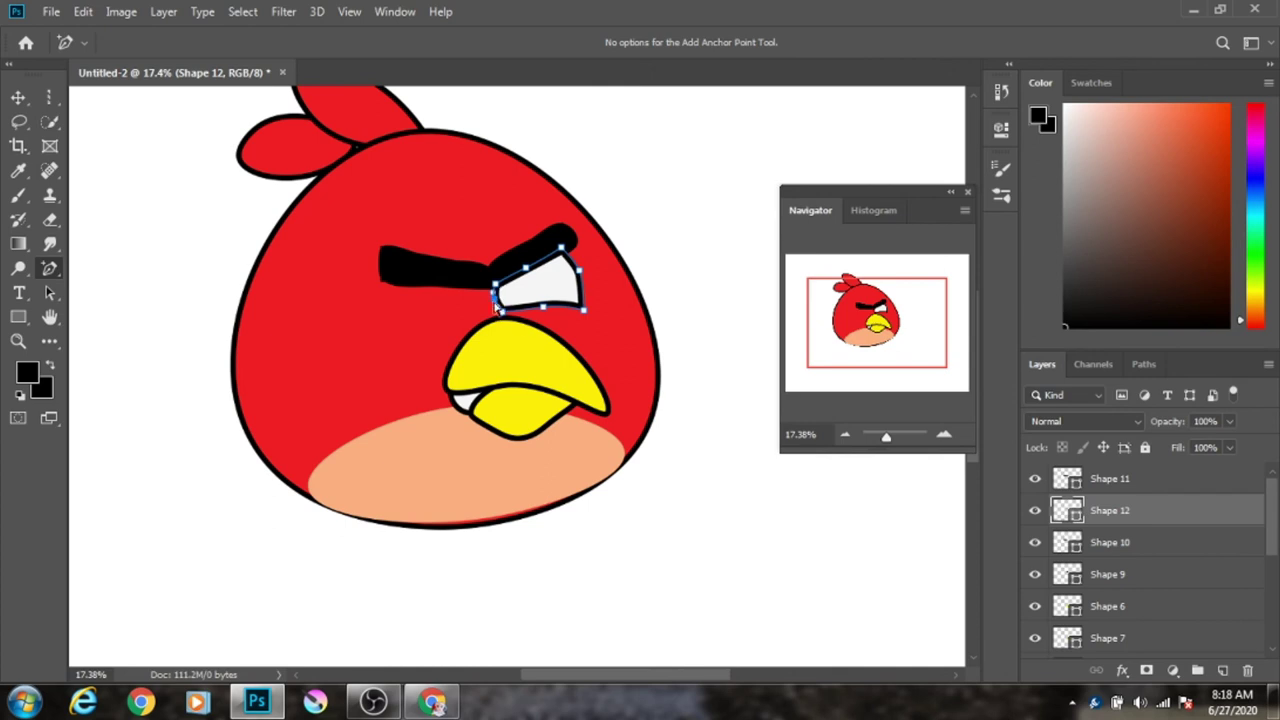
pyautogui.click(573, 267)
pyautogui.click(545, 304)
pyautogui.press('Return')
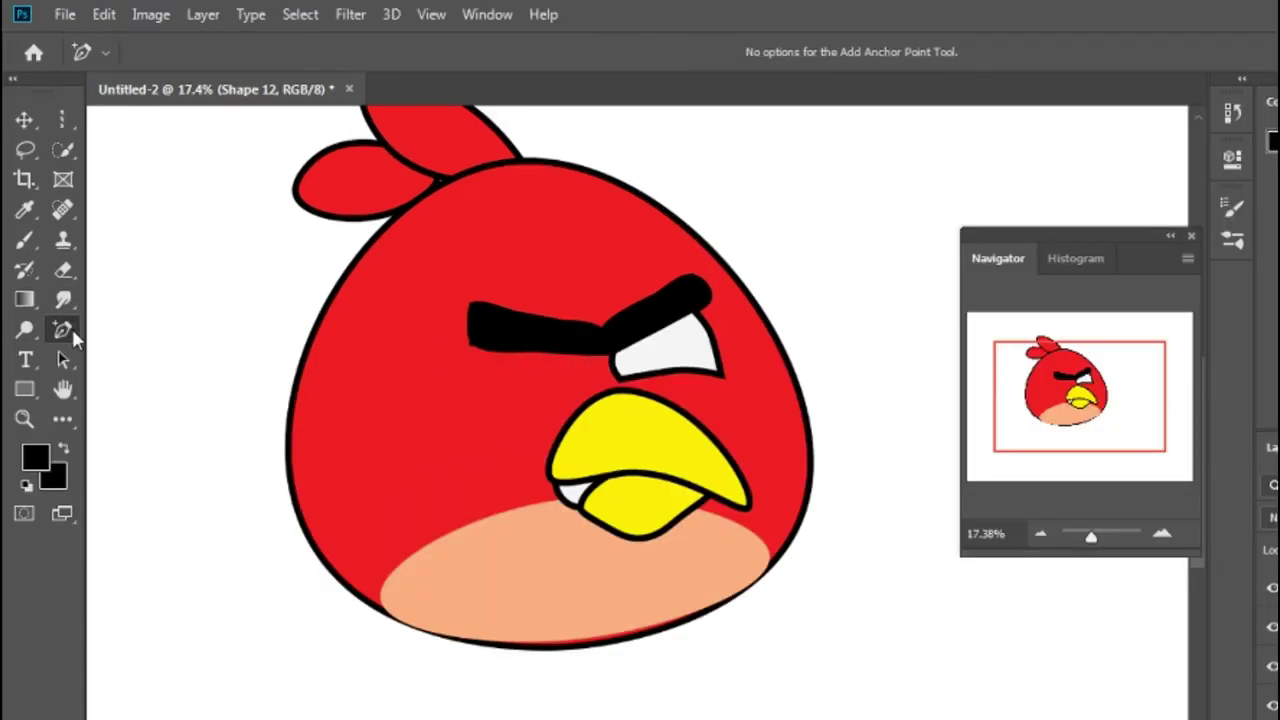
# Outline a first left-eye attempt with the standard Pen, then undo it.
pyautogui.rightClick(66, 332)
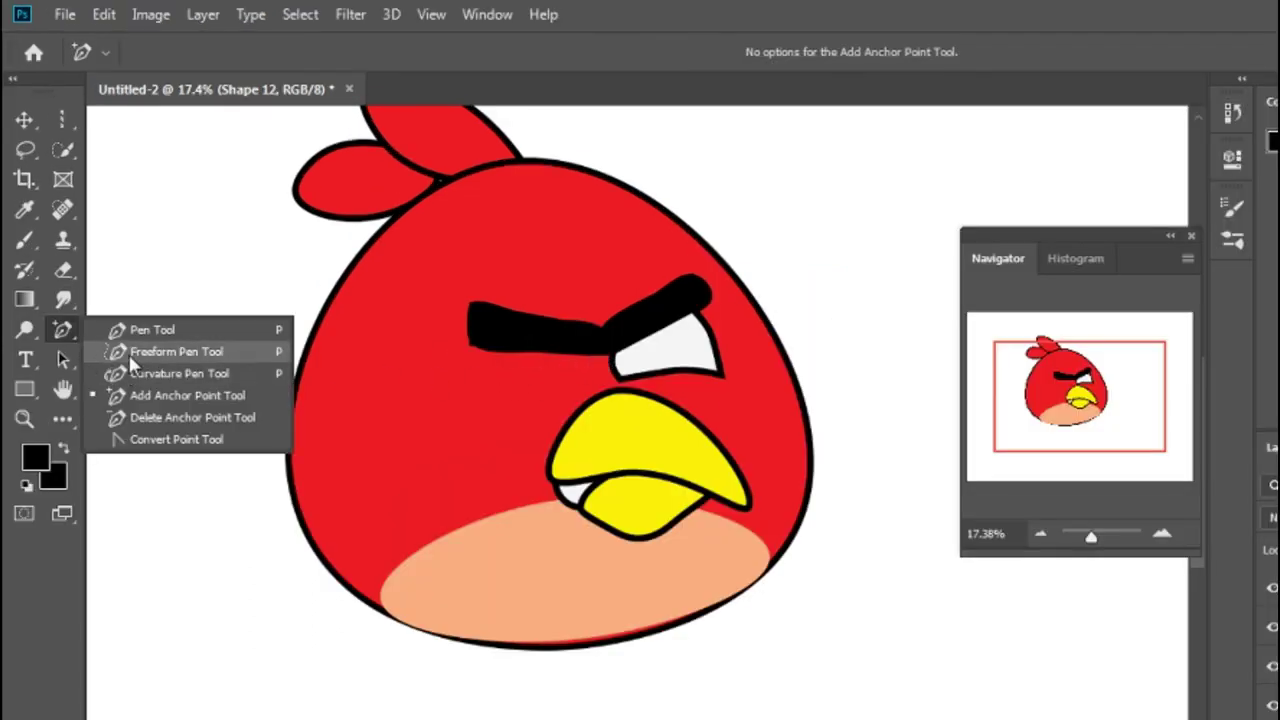
pyautogui.click(126, 331)
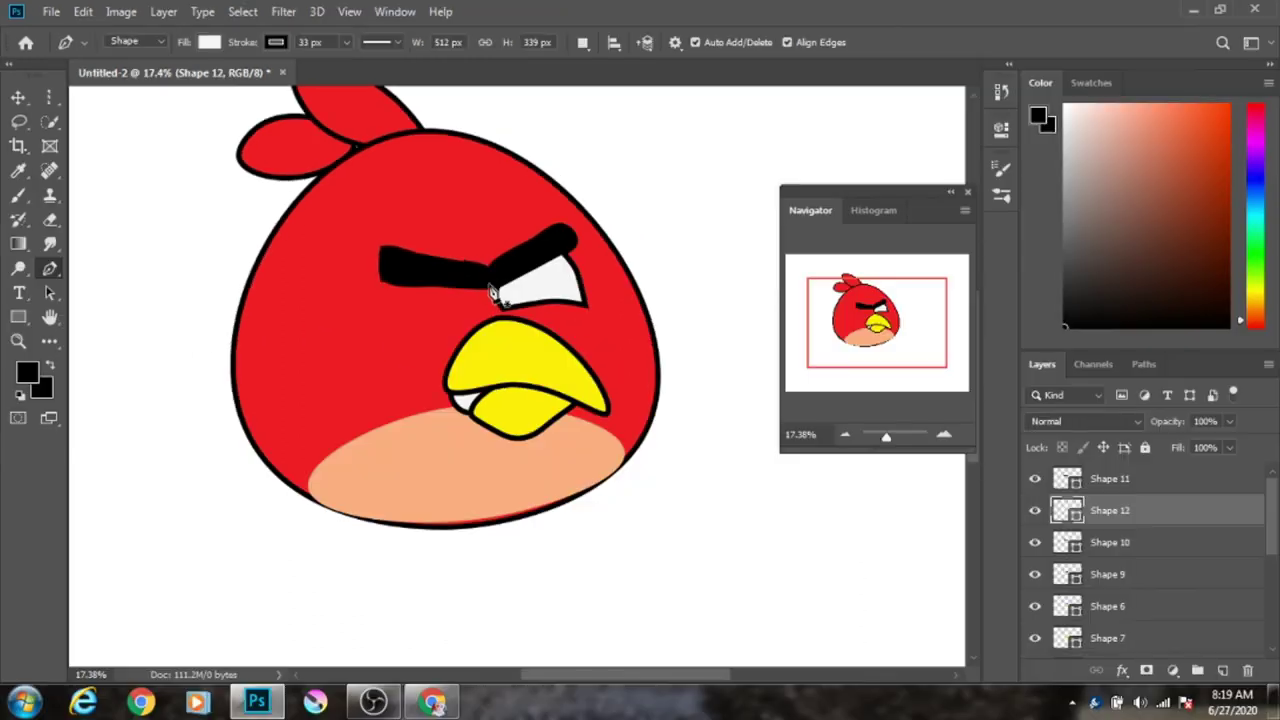
pyautogui.click(490, 287)
pyautogui.click(490, 313)
pyautogui.click(396, 320)
pyautogui.click(392, 282)
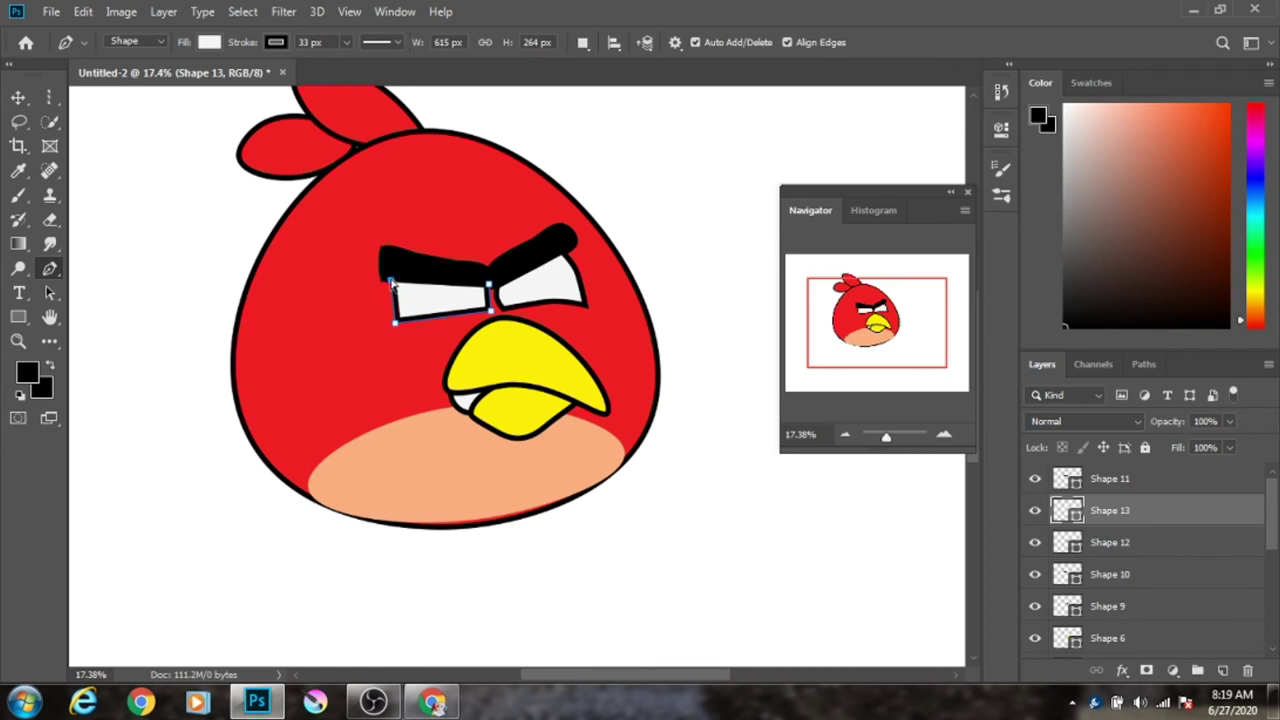
pyautogui.hotkey('ctrl', 'z')
# Redraw the left white eye, Shape 13, with the Curvature Pen and curve its bottom edge.
pyautogui.rightClick(50, 270)
pyautogui.click(110, 303)
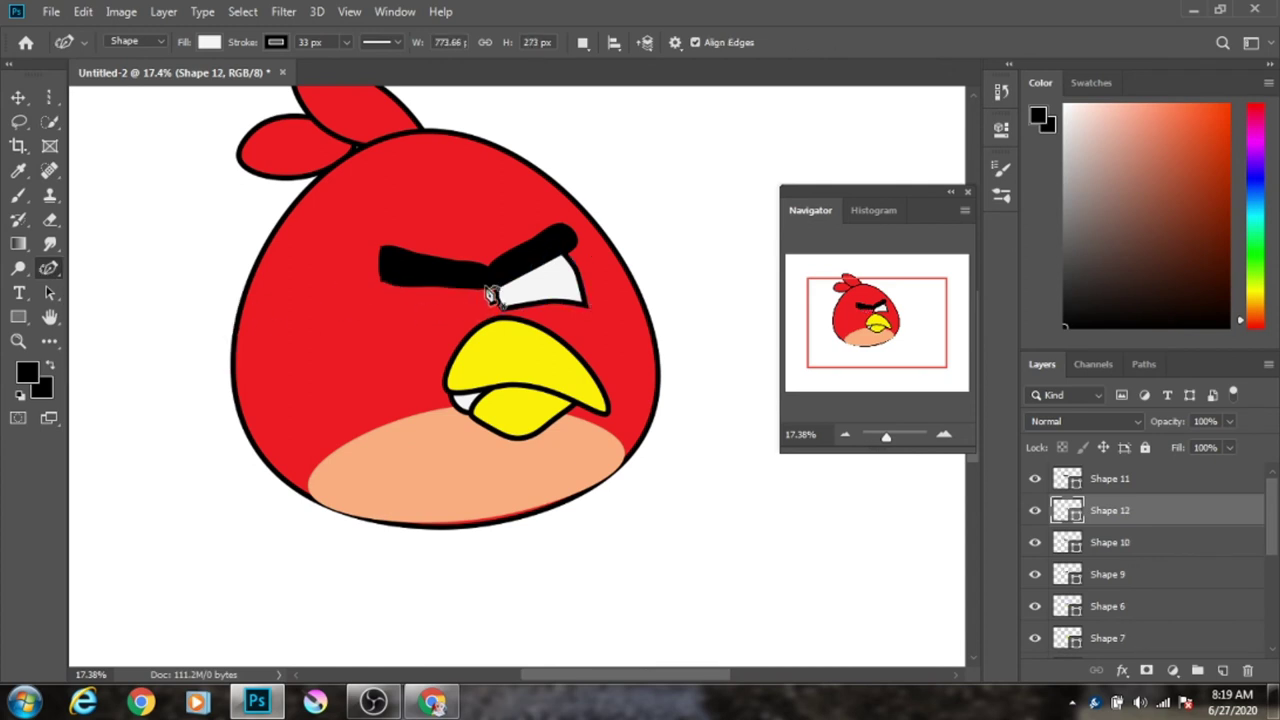
pyautogui.click(486, 286)
pyautogui.click(400, 322)
pyautogui.click(394, 283)
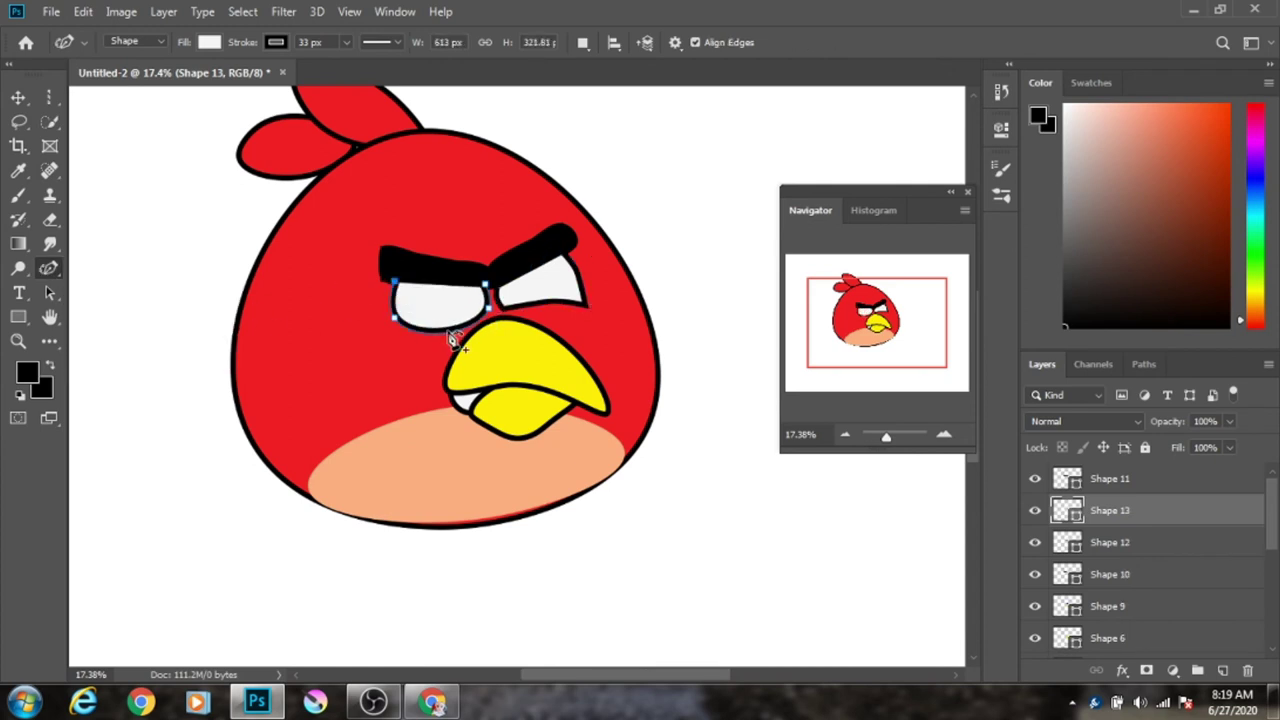
pyautogui.moveTo(445, 330); pyautogui.dragTo(448, 318)
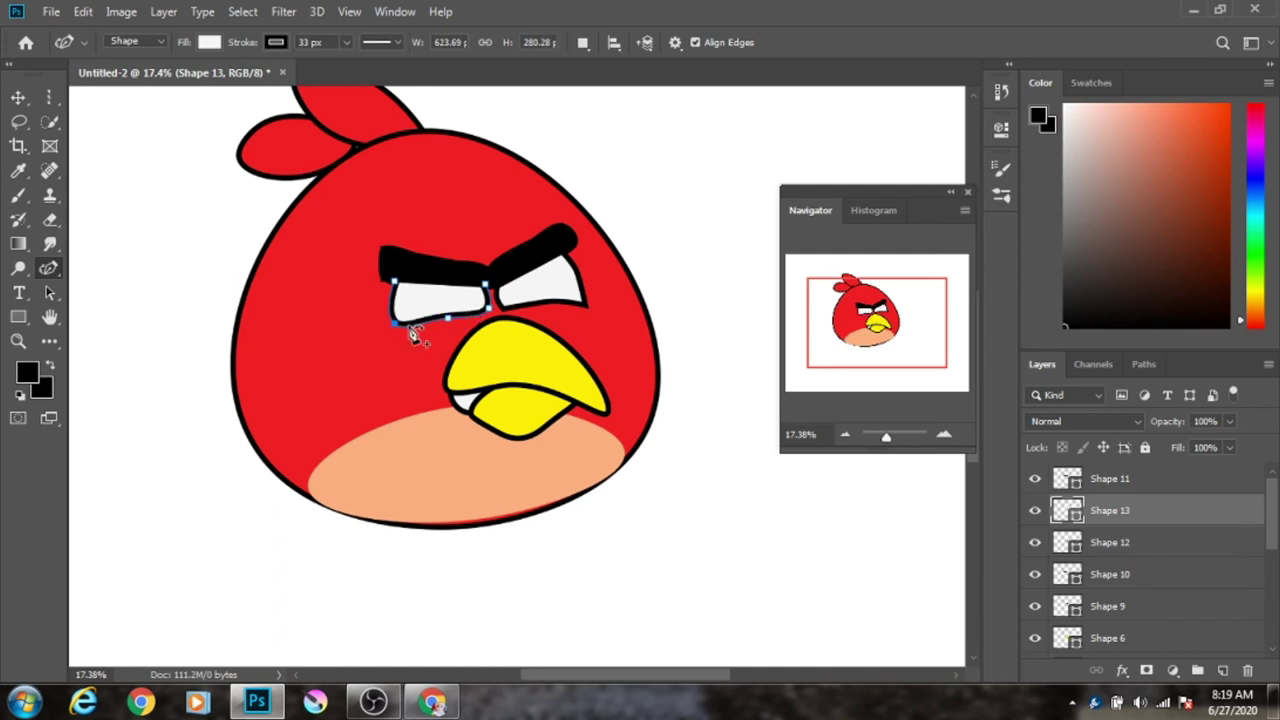
pyautogui.moveTo(448, 319); pyautogui.dragTo(457, 318)
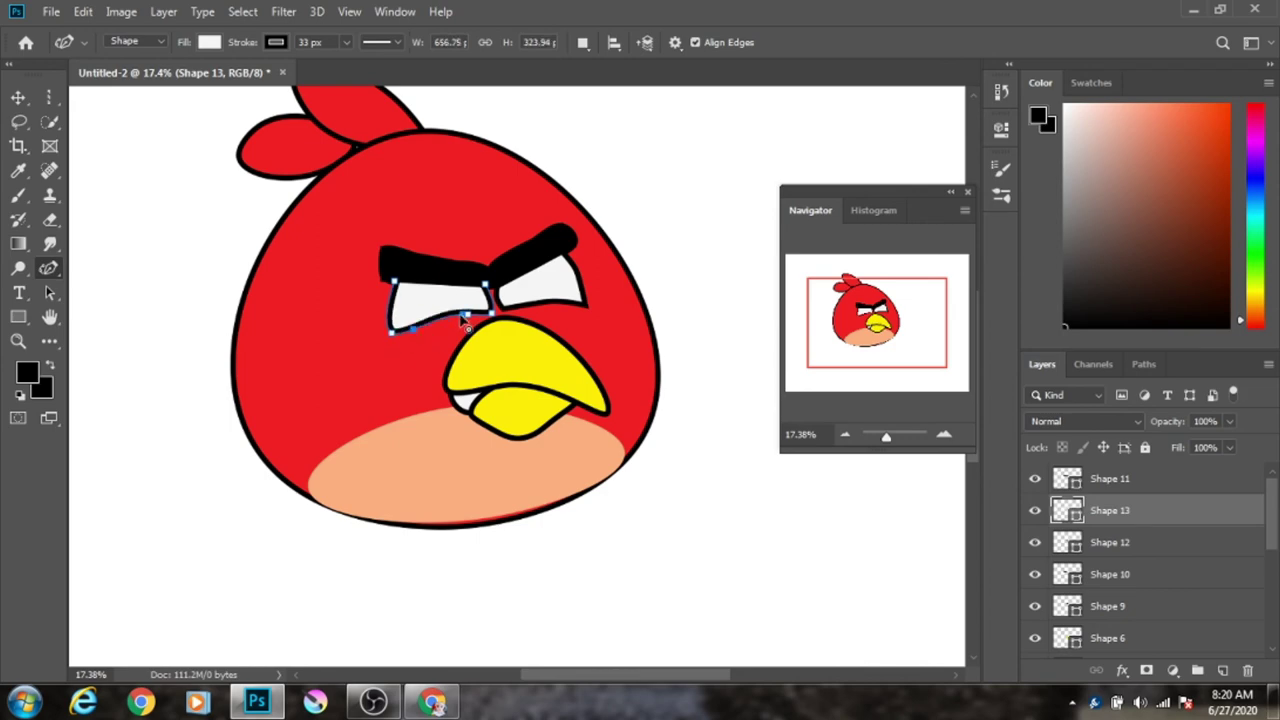
pyautogui.moveTo(443, 320); pyautogui.dragTo(462, 325)
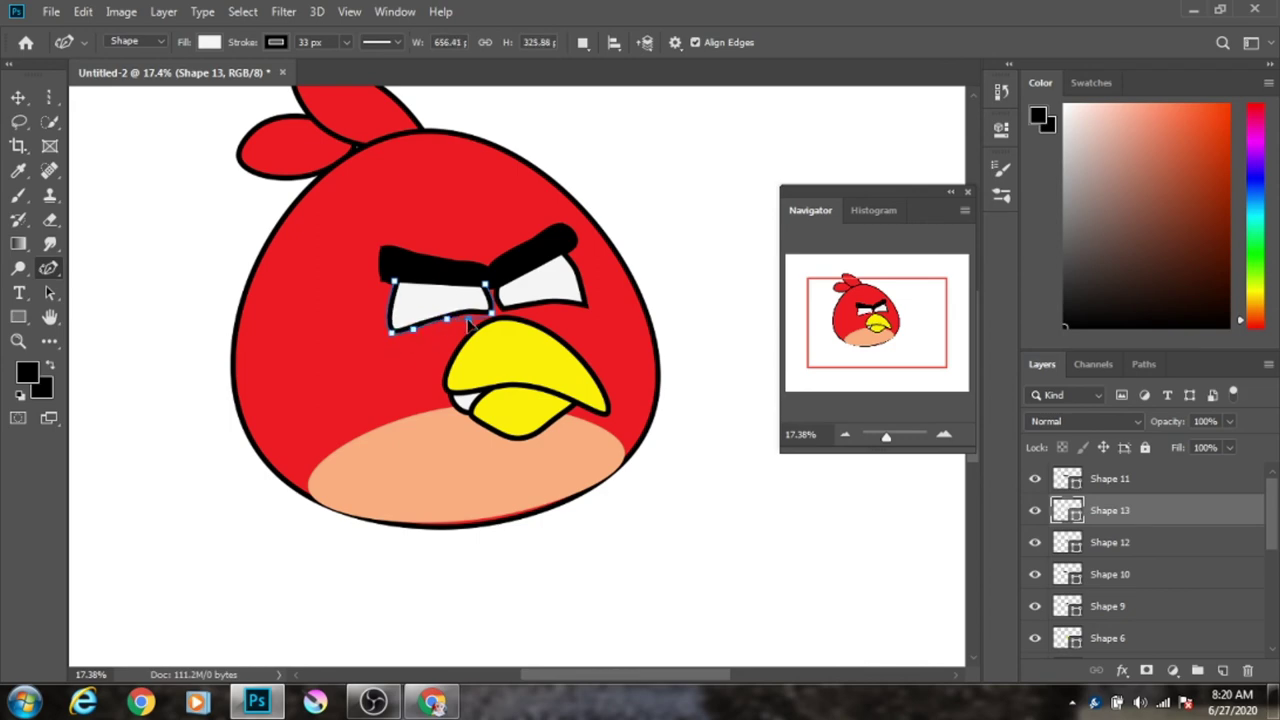
pyautogui.click(623, 323)
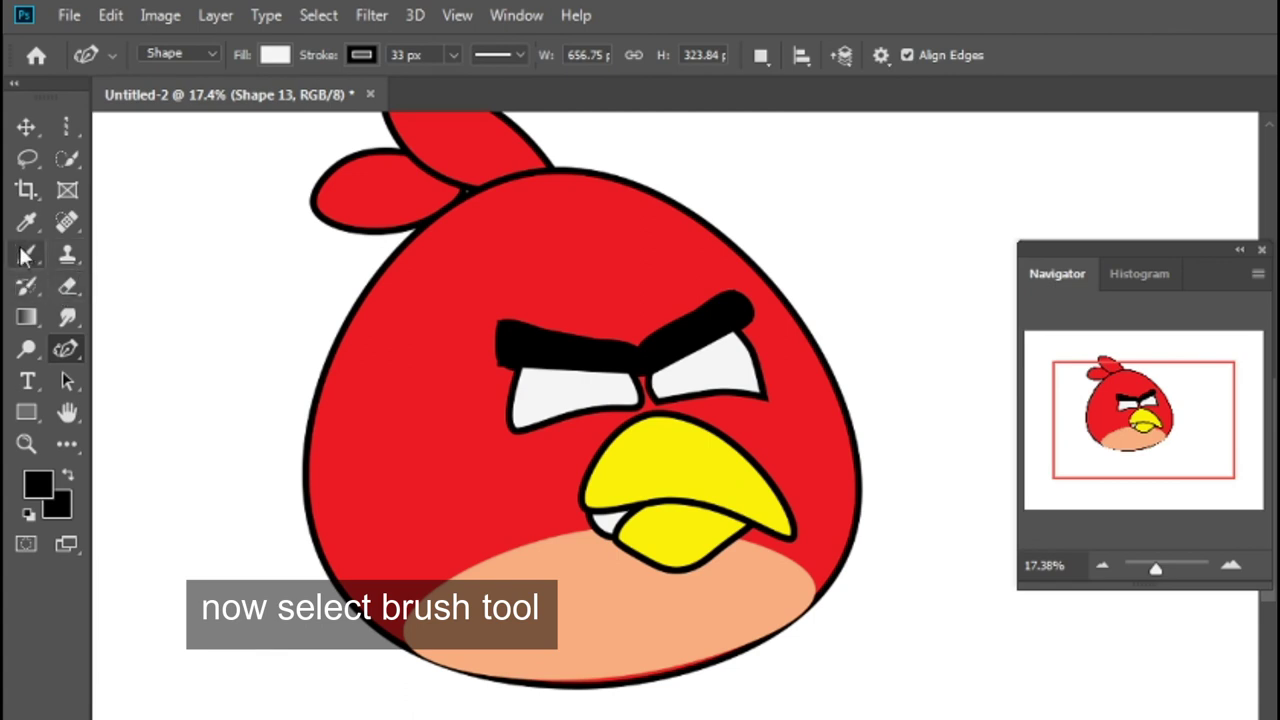
pyautogui.click(26, 254)
# On a new layer, paint black pupils in both eyes with a Hard Round brush.
pyautogui.click(1222, 670)
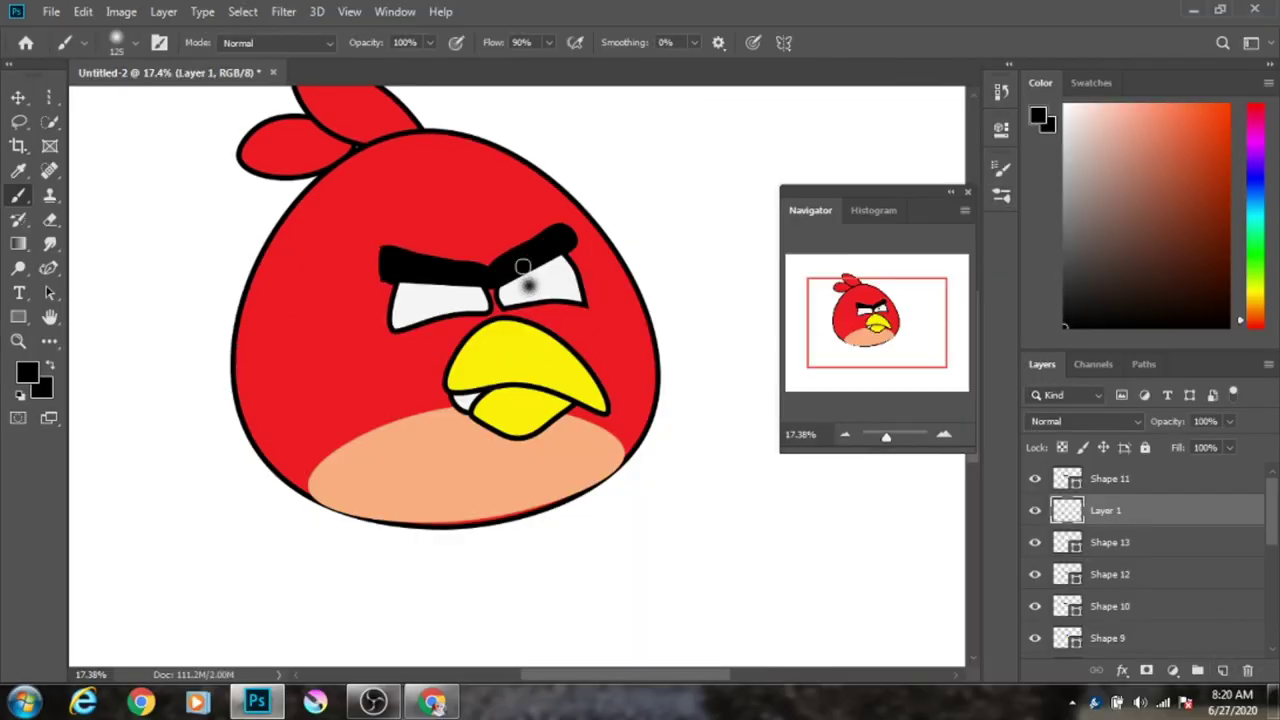
pyautogui.click(1001, 168)
pyautogui.click(863, 297)
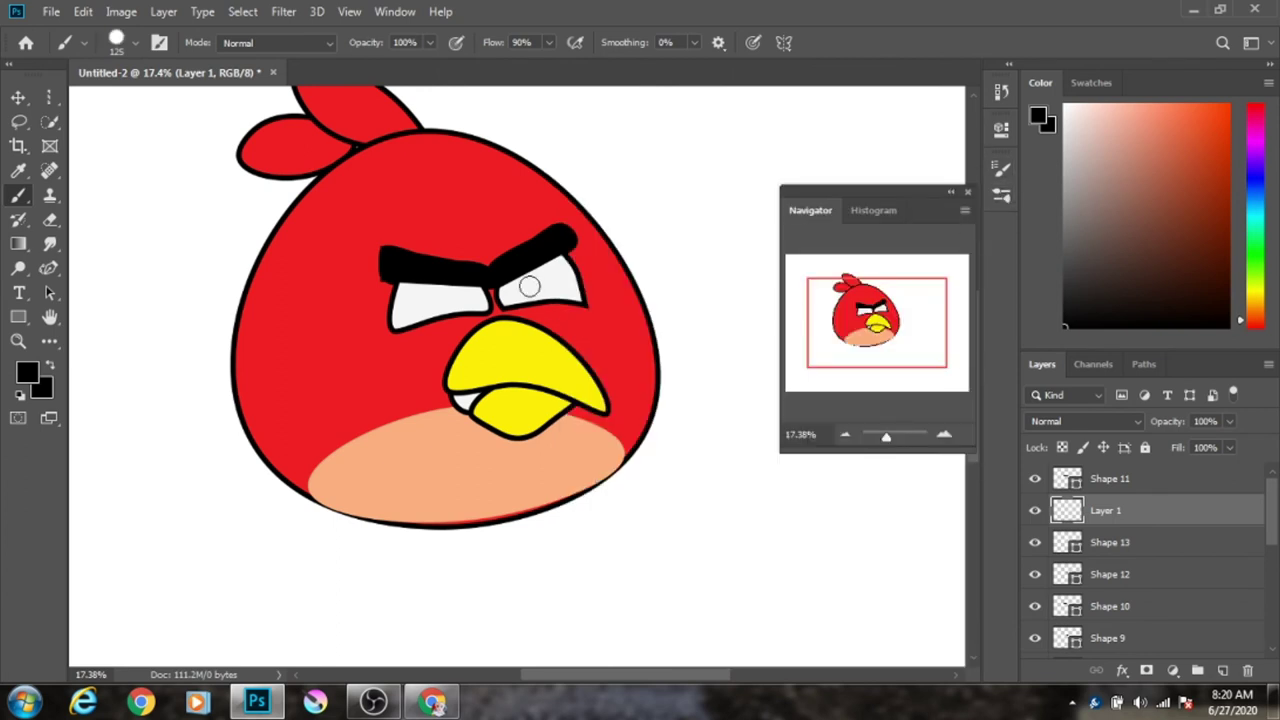
pyautogui.click(521, 290)
pyautogui.click(441, 297)
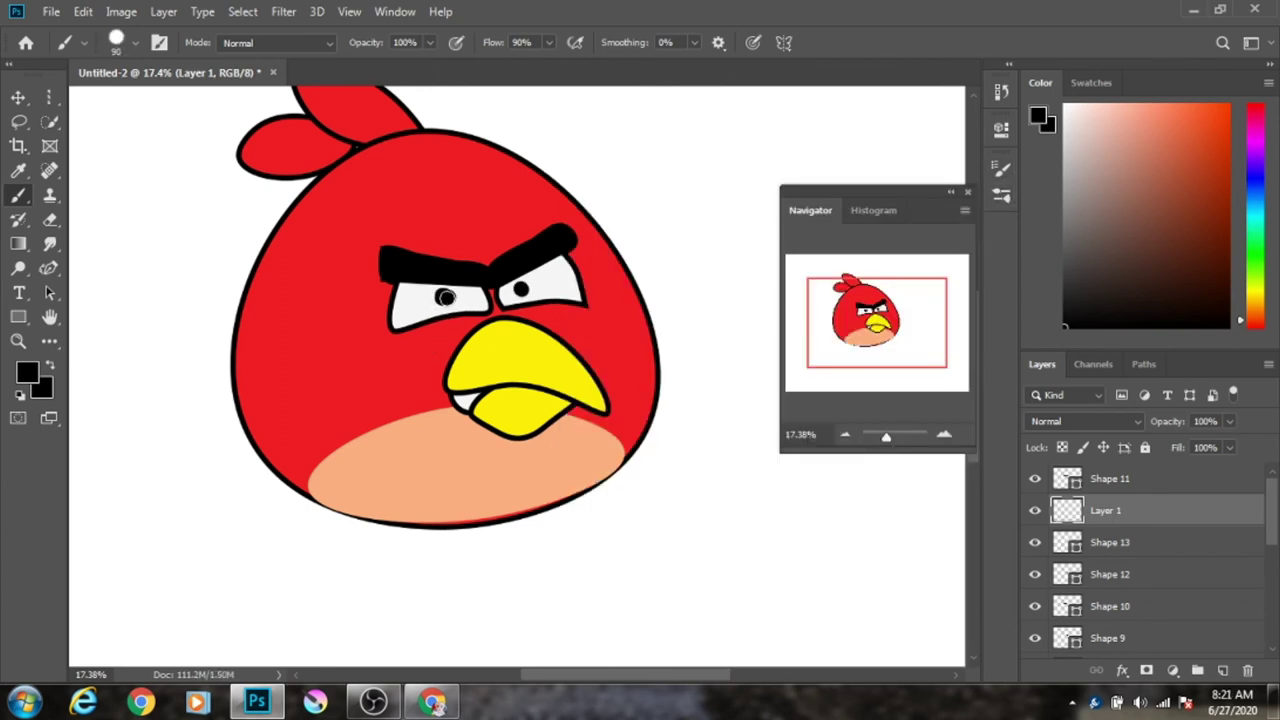
# Zoom out and add an empty Layer 2 directly beneath Shape 1.
pyautogui.moveTo(886, 436); pyautogui.dragTo(886, 440)
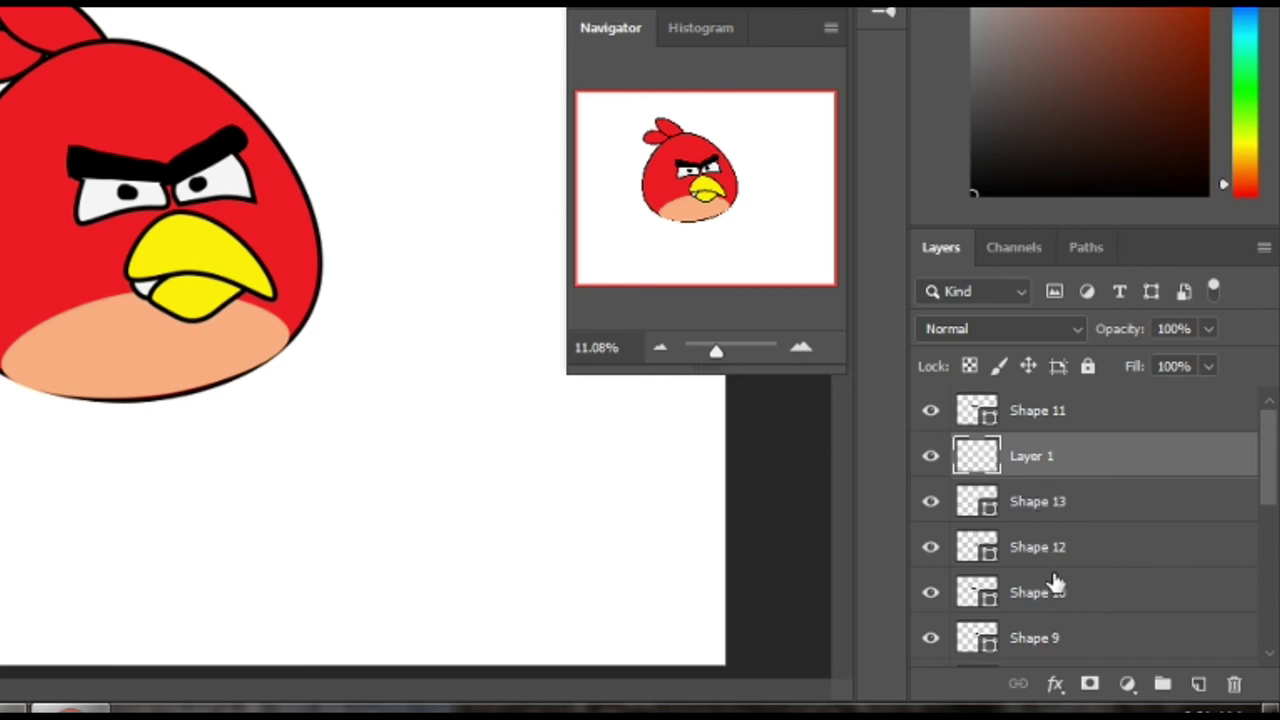
pyautogui.moveTo(1268, 471); pyautogui.dragTo(1262, 577)
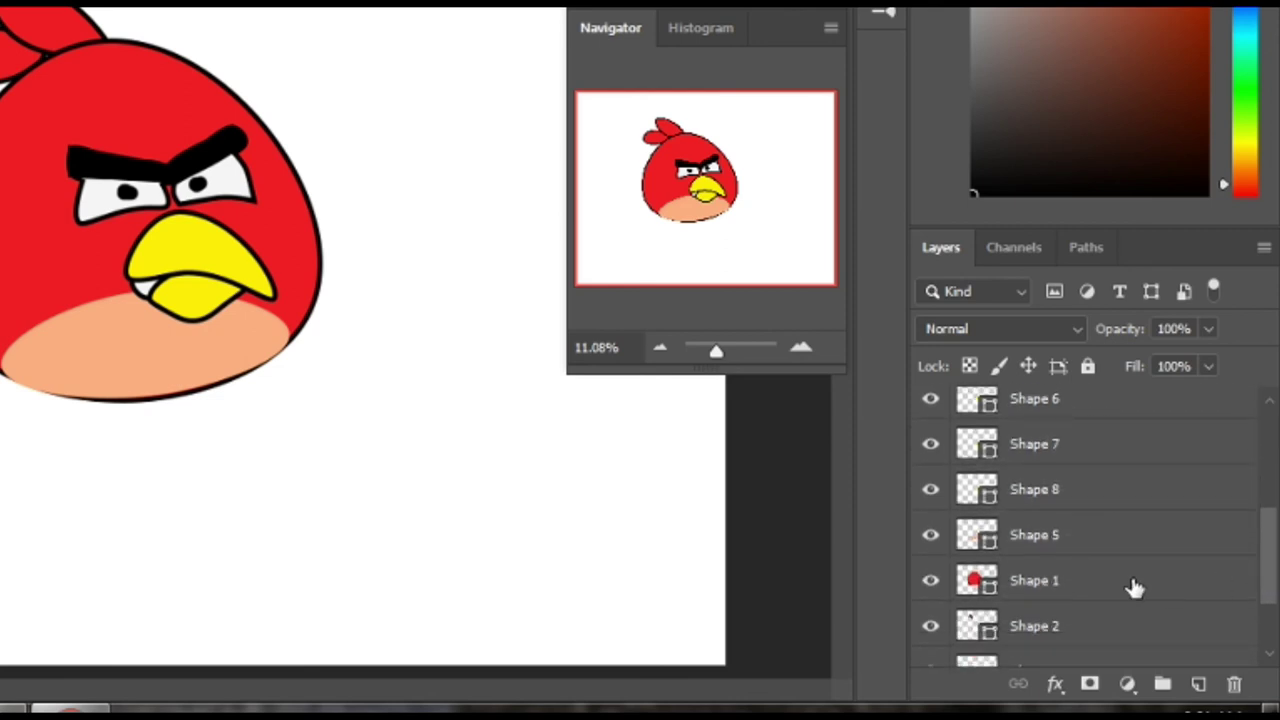
pyautogui.click(1132, 592)
pyautogui.click(1198, 684)
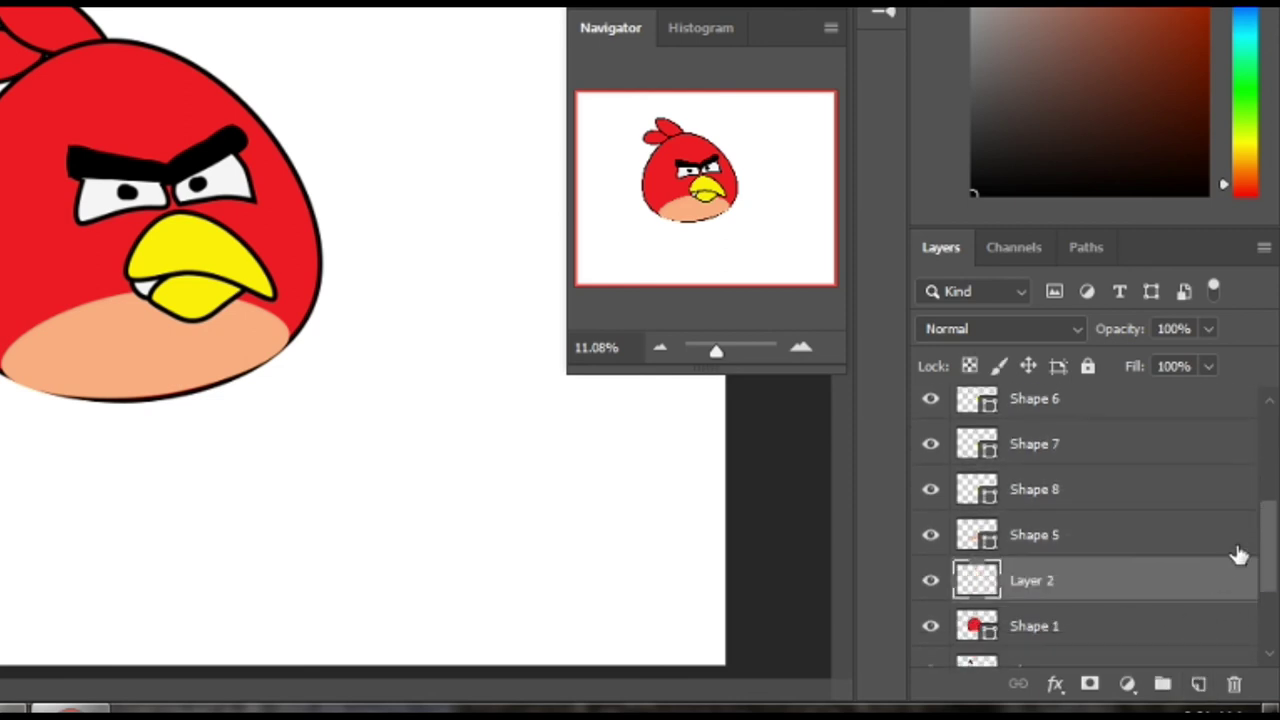
pyautogui.moveTo(1268, 558); pyautogui.dragTo(1270, 600)
pyautogui.moveTo(1114, 478); pyautogui.dragTo(1111, 530)
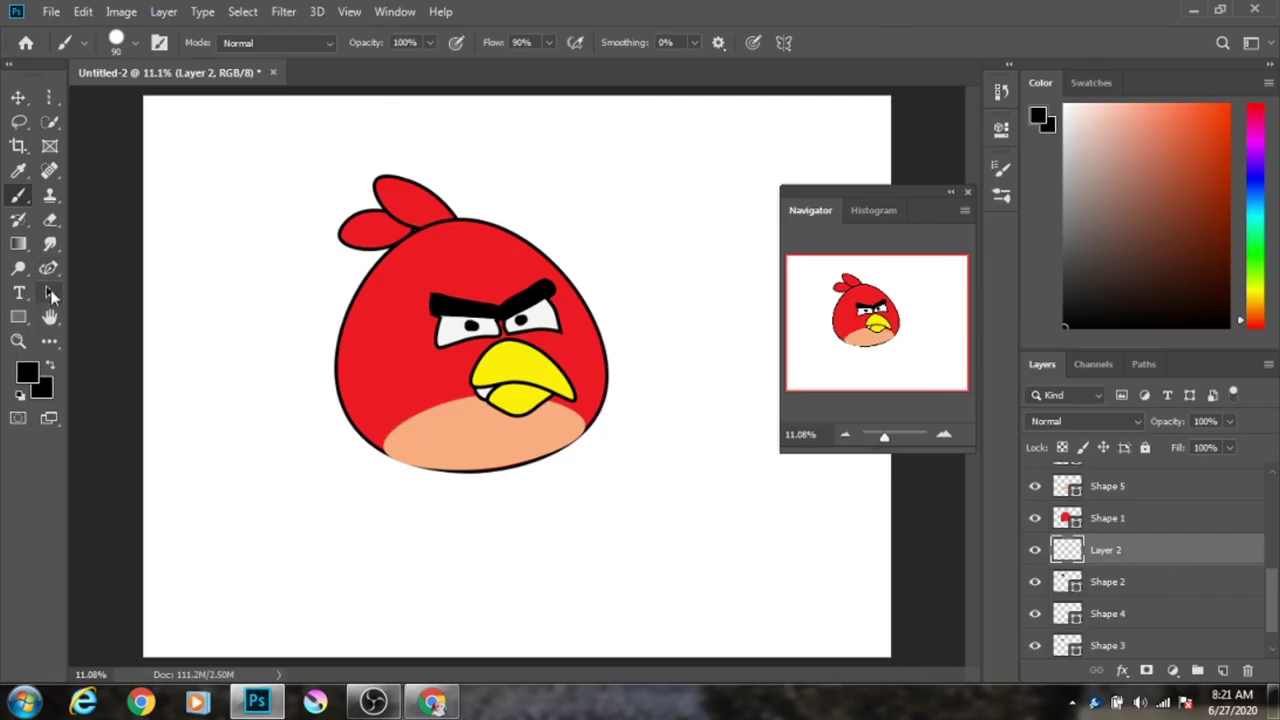
pyautogui.click(49, 268)
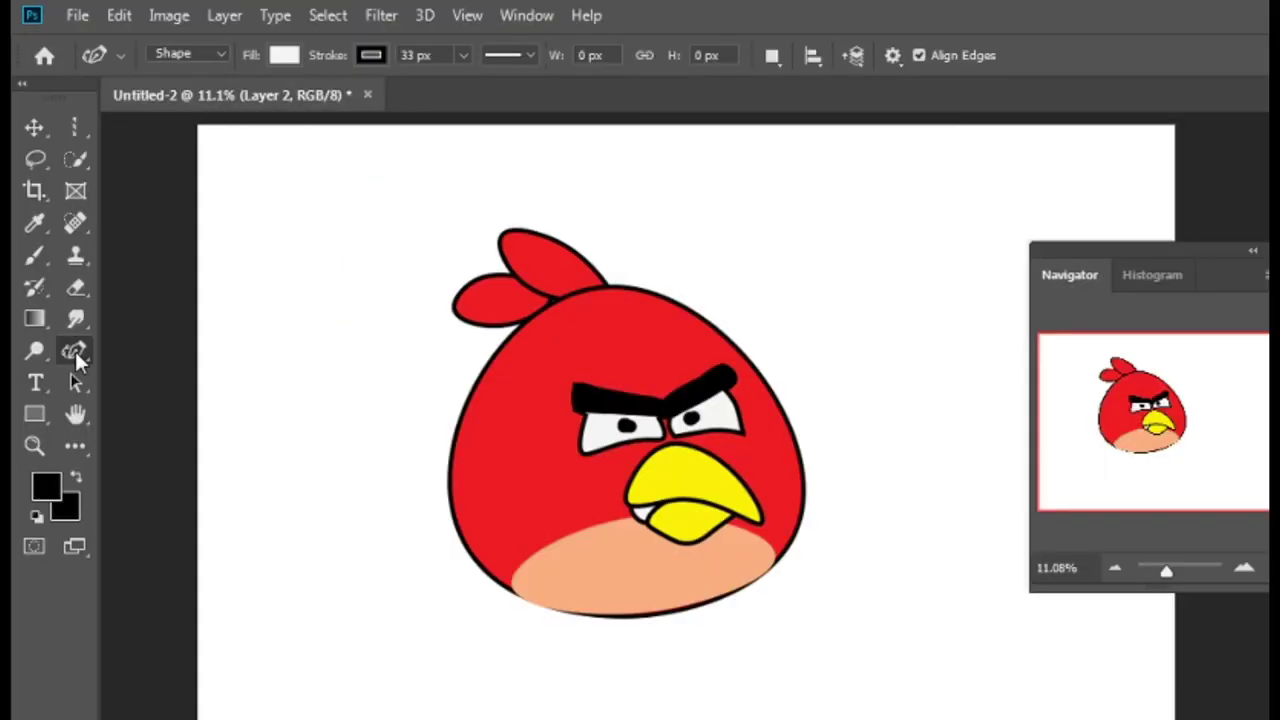
# Set the Pen fill to black and draw the top tail feather left of the body.
pyautogui.rightClick(49, 268)
pyautogui.click(144, 351)
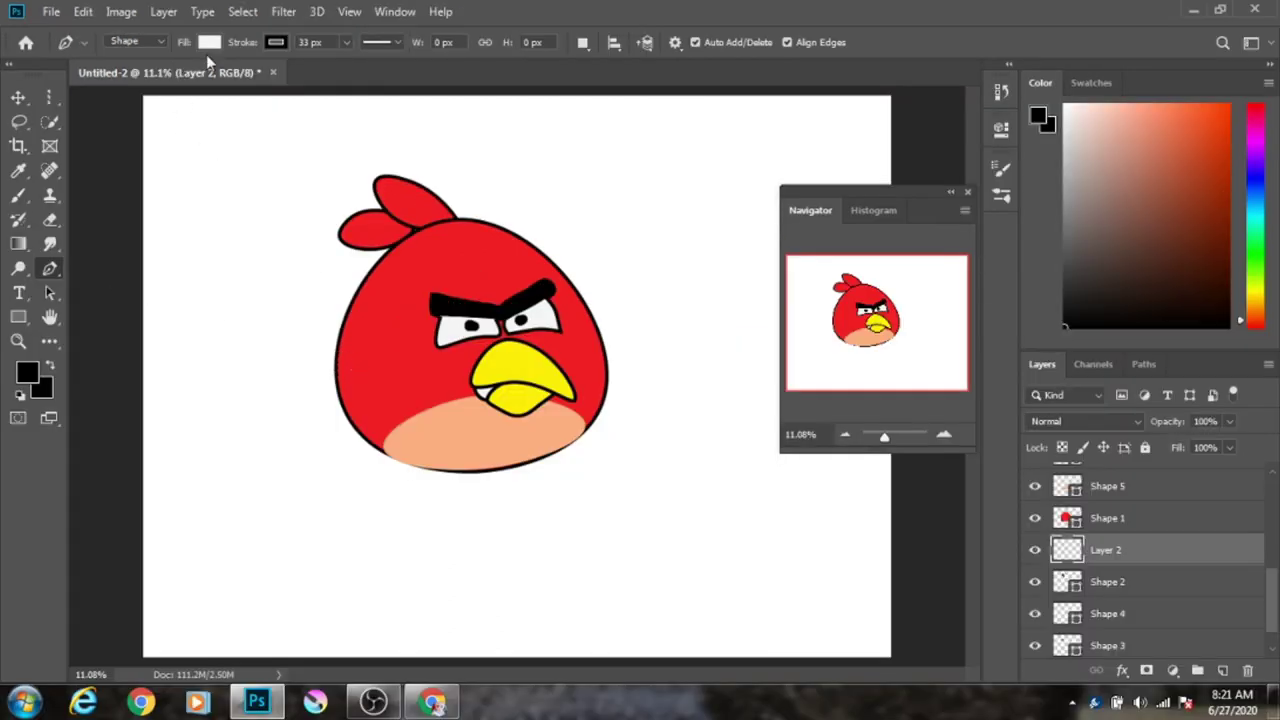
pyautogui.click(208, 42)
pyautogui.click(181, 203)
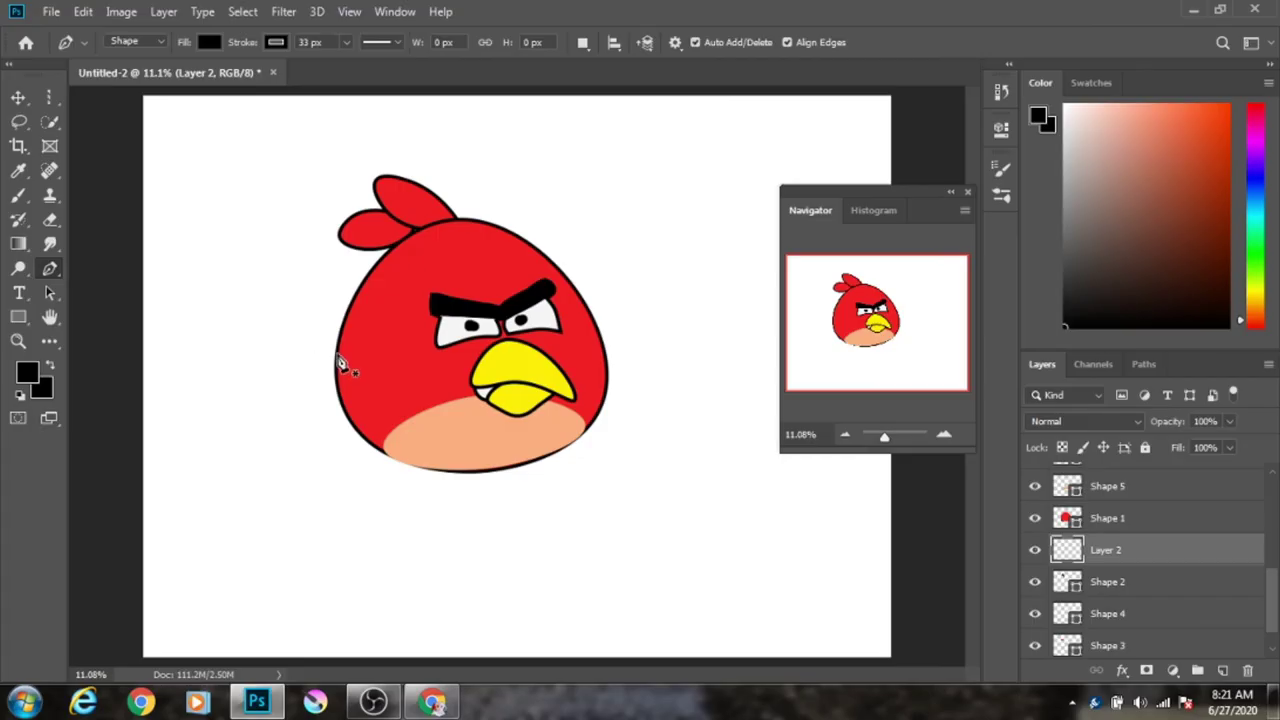
pyautogui.click(337, 353)
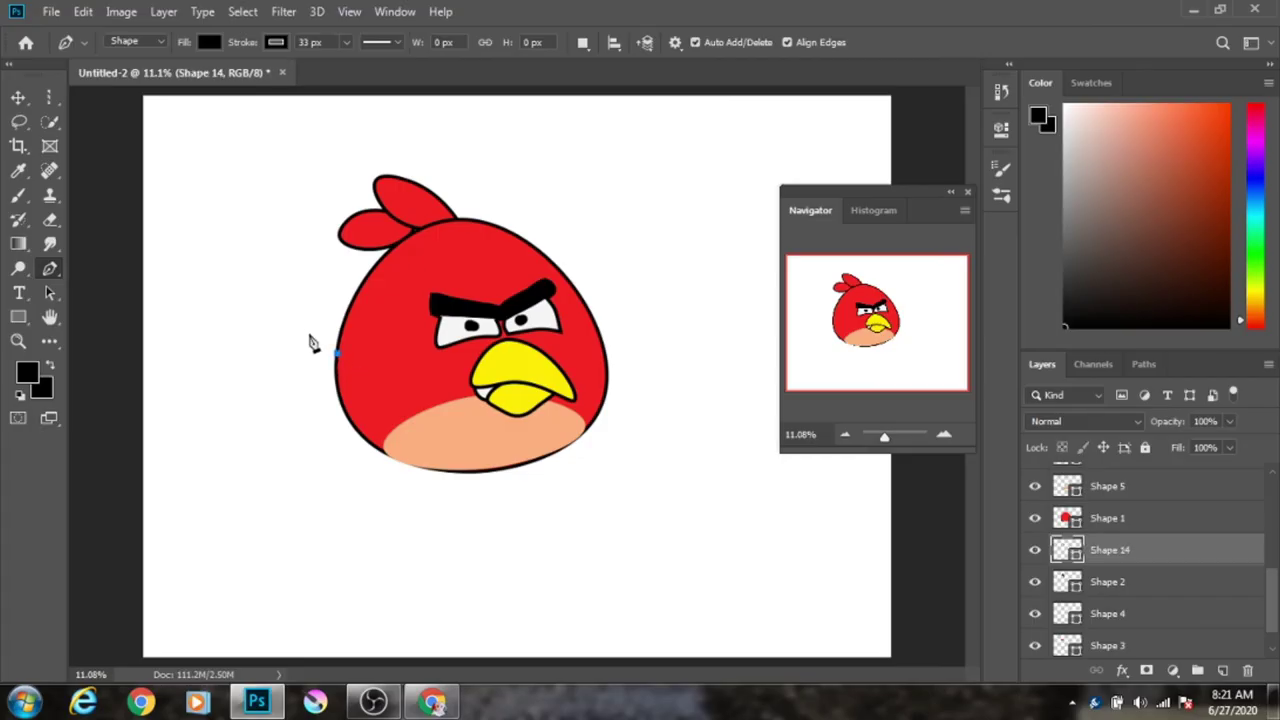
pyautogui.click(299, 326)
pyautogui.click(287, 344)
pyautogui.press('Return')
# Draw the second and lowest black tail feathers fanning below the first.
pyautogui.click(337, 366)
pyautogui.click(283, 363)
pyautogui.click(334, 388)
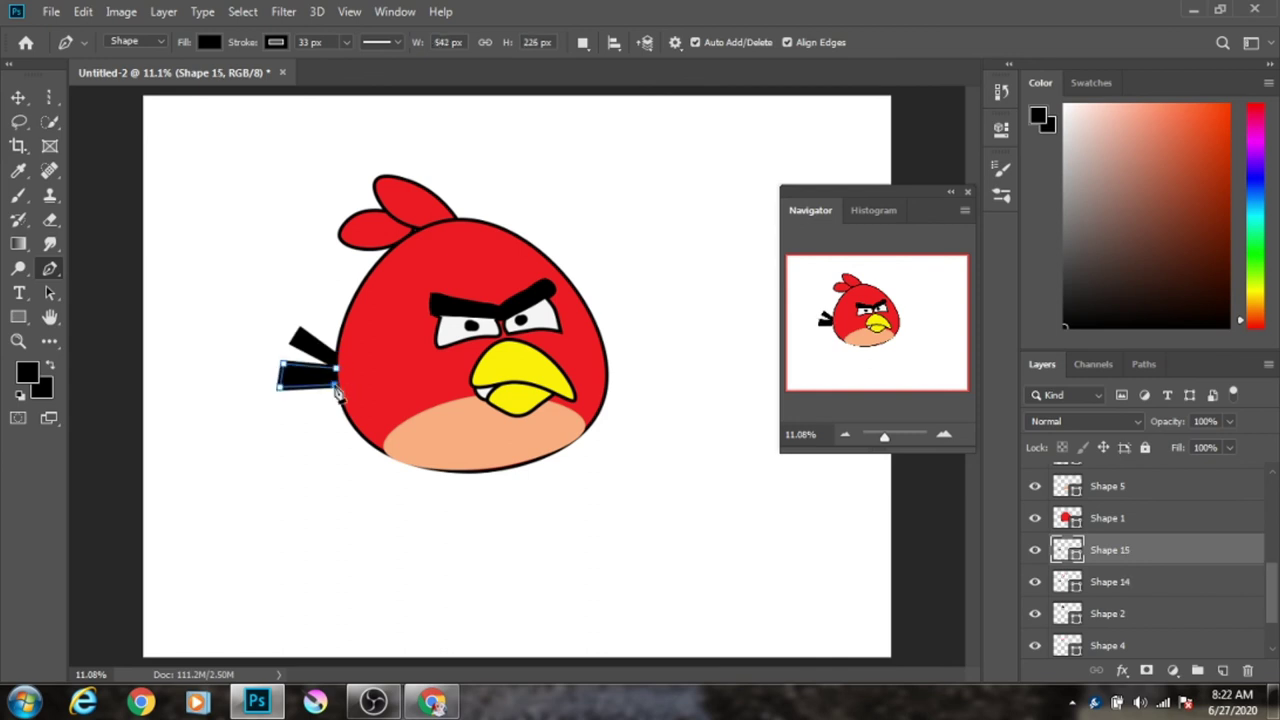
pyautogui.press('Return')
pyautogui.click(333, 382)
pyautogui.click(295, 408)
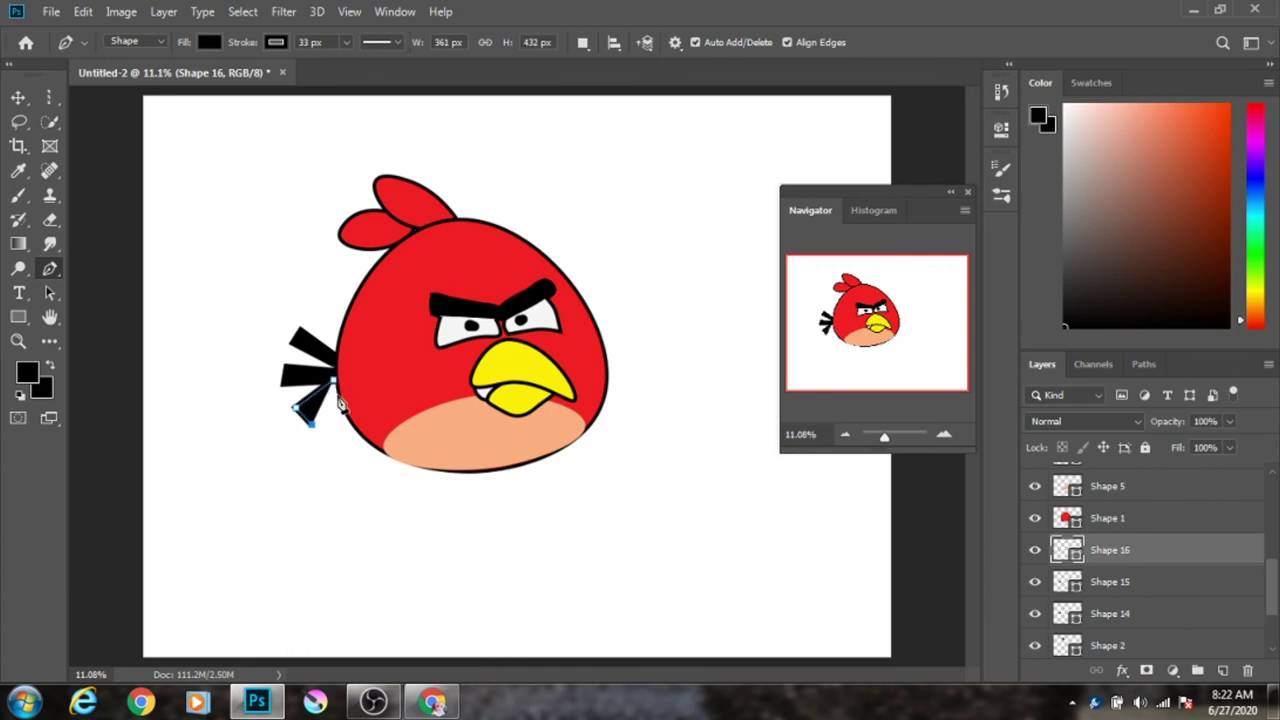
pyautogui.click(335, 386)
pyautogui.press('Return')
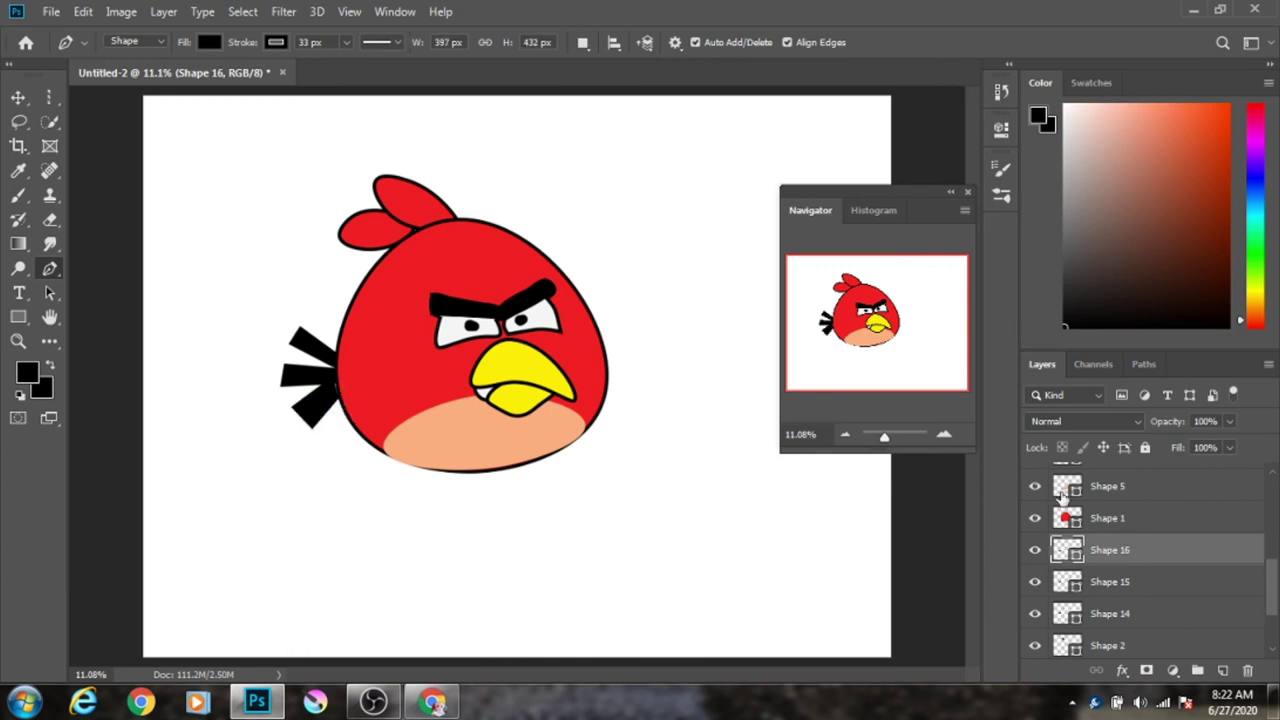
pyautogui.rightClick(1098, 518)
# Rasterize body layer Shape 1 and paint black over the gap between feathers and body.
pyautogui.click(979, 291)
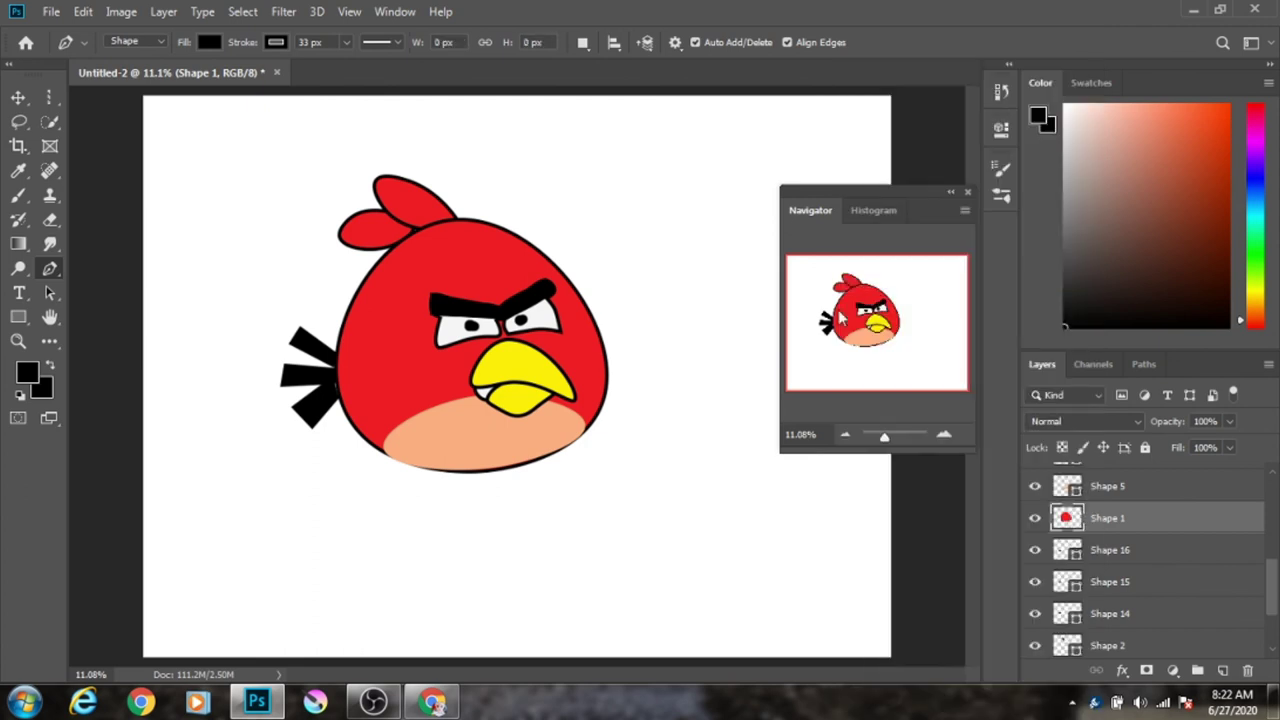
pyautogui.moveTo(884, 437); pyautogui.dragTo(888, 437)
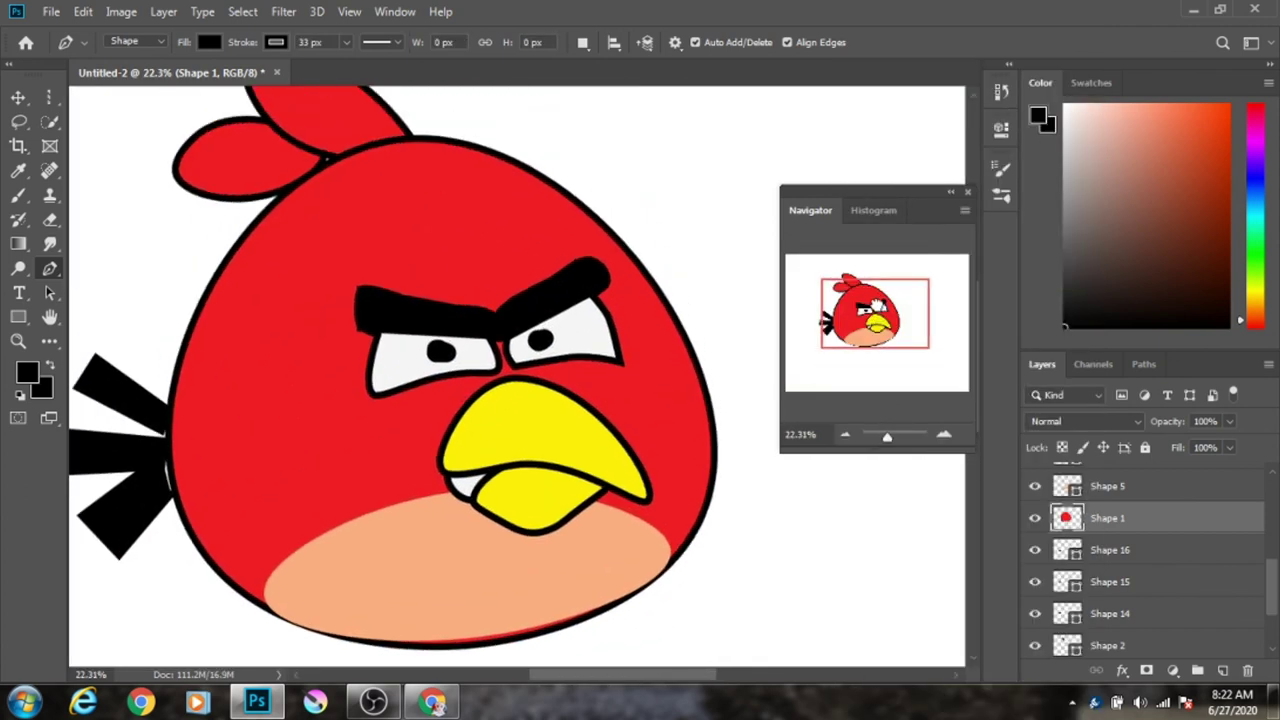
pyautogui.moveTo(875, 305); pyautogui.dragTo(872, 307)
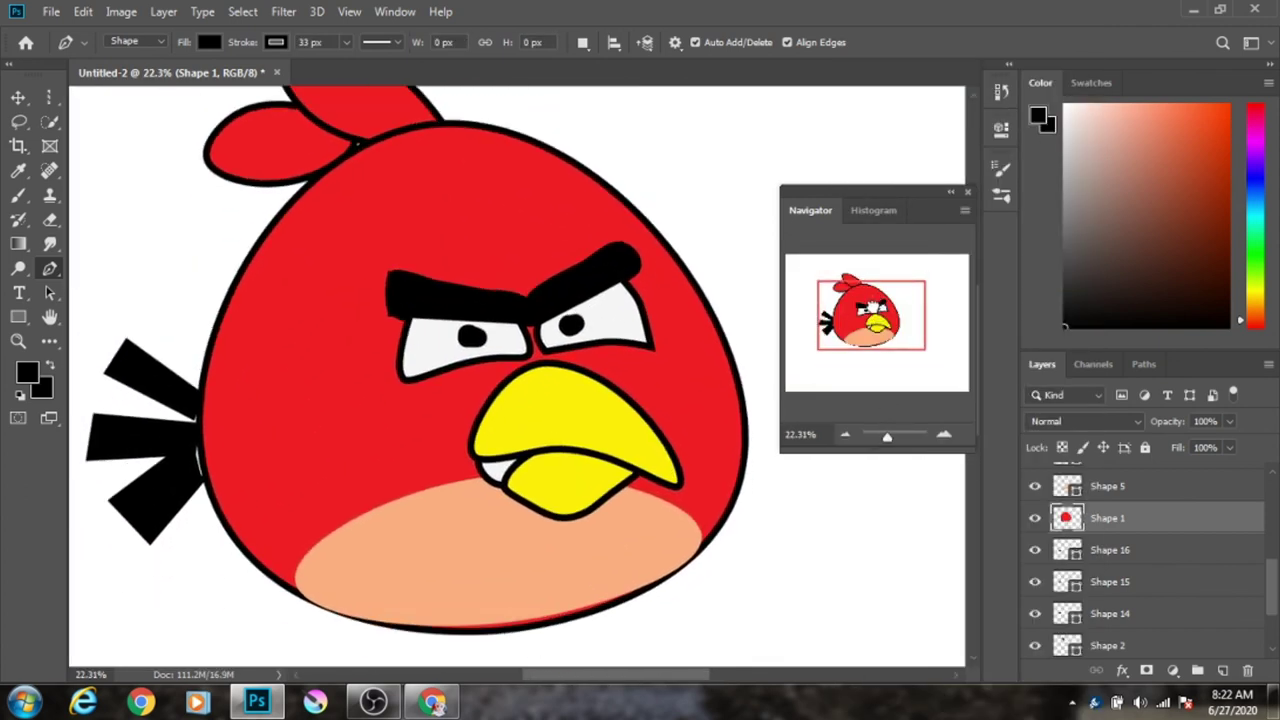
pyautogui.press('b')
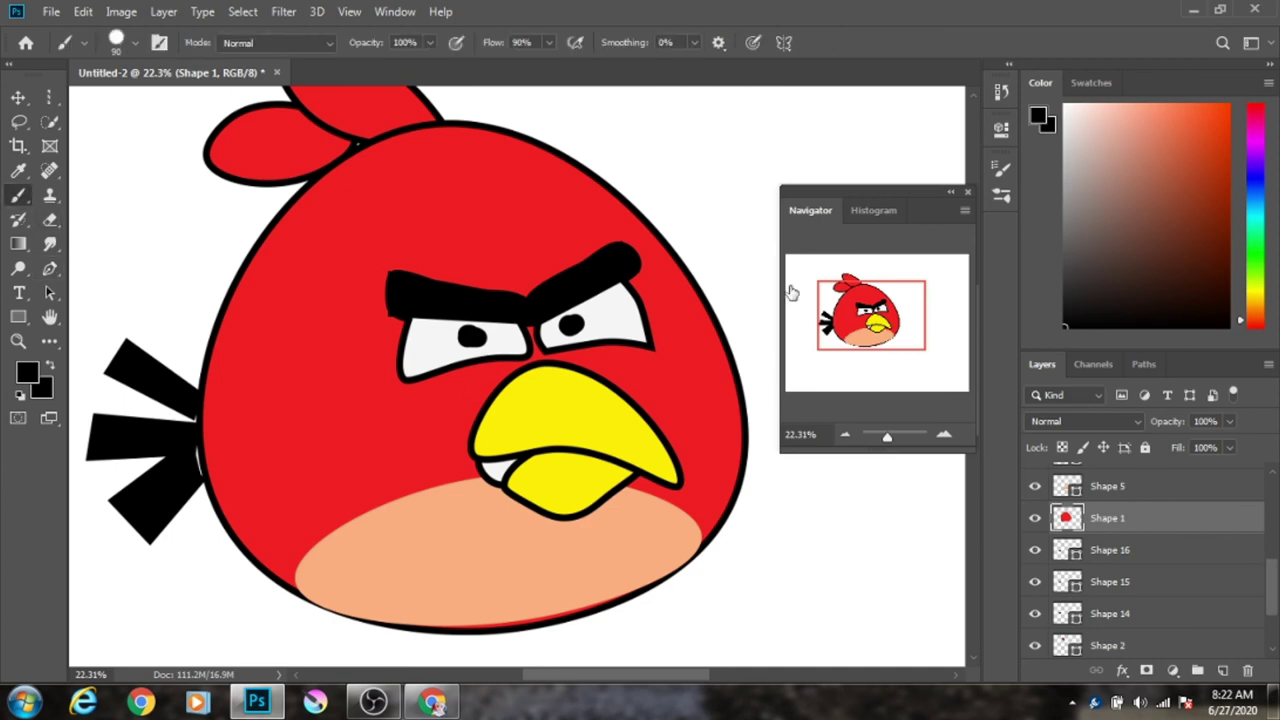
pyautogui.moveTo(200, 457); pyautogui.dragTo(194, 466)
pyautogui.press('[')
pyautogui.press('[')
pyautogui.press('[')
# Zoom back out and toggle the middle tail feather's visibility to check it.
pyautogui.moveTo(887, 444); pyautogui.dragTo(885, 444)
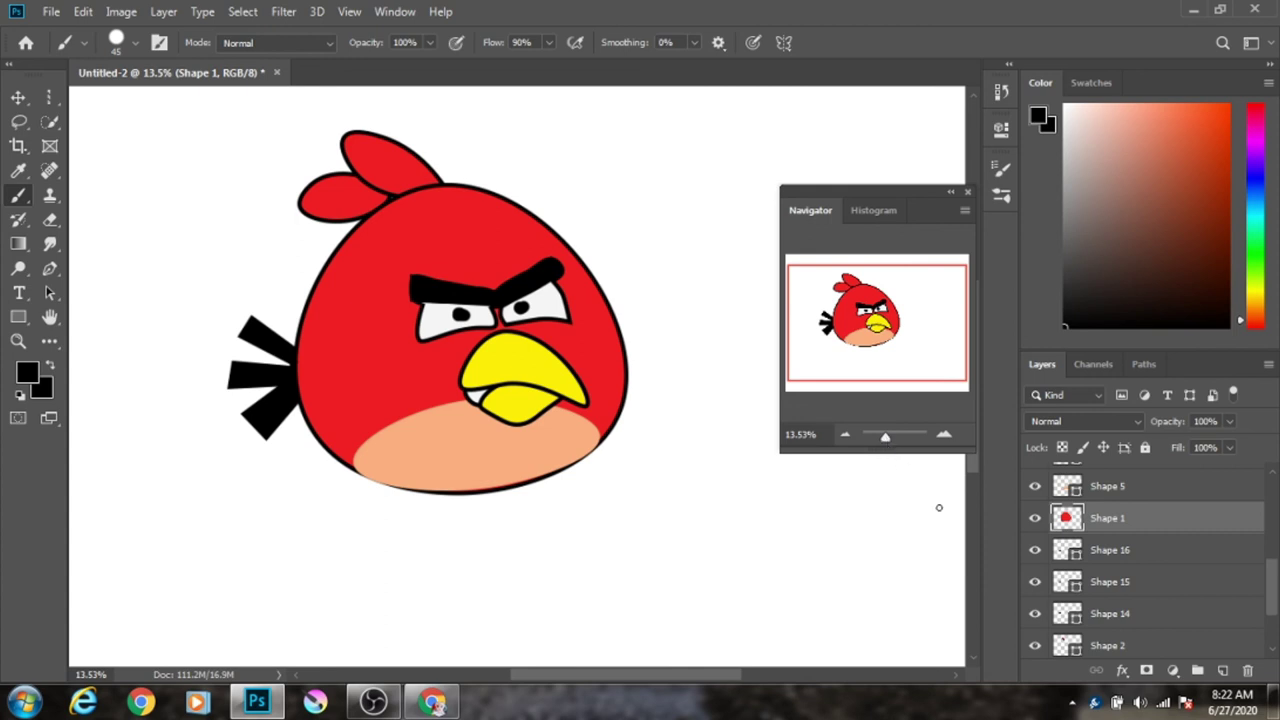
pyautogui.scroll(-1, 1272, 607)
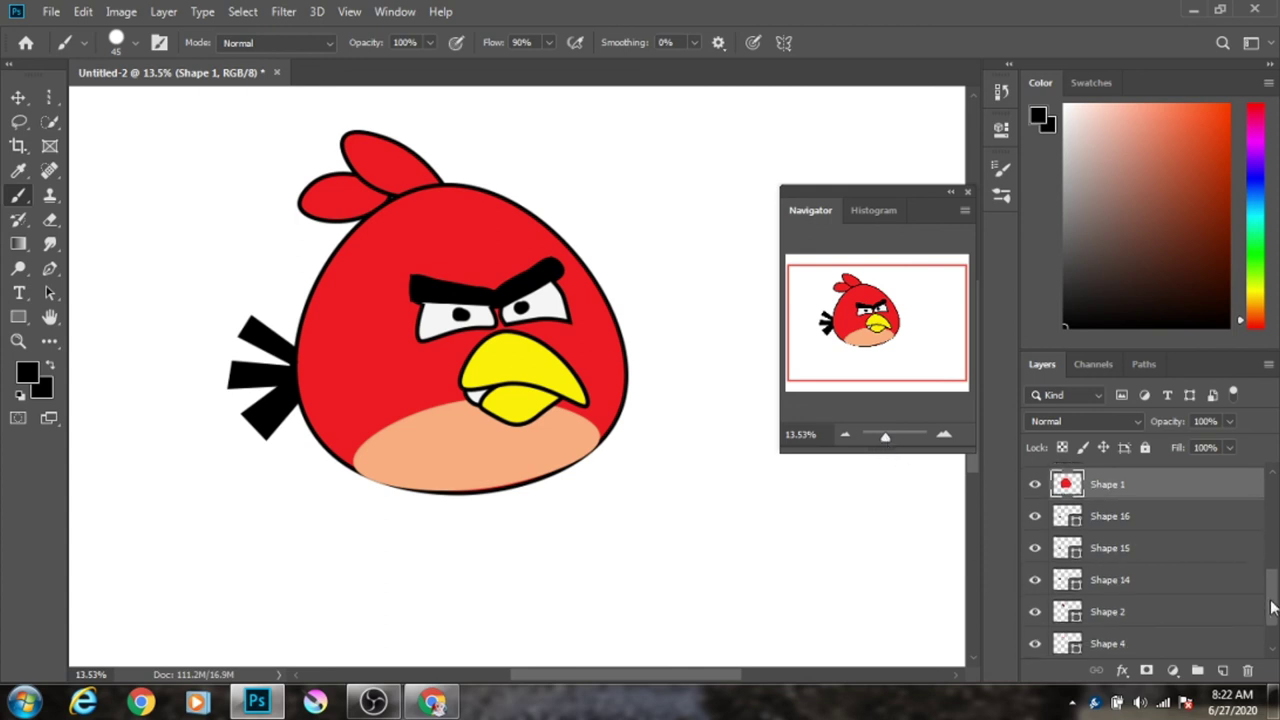
pyautogui.scroll(-2, 1272, 607)
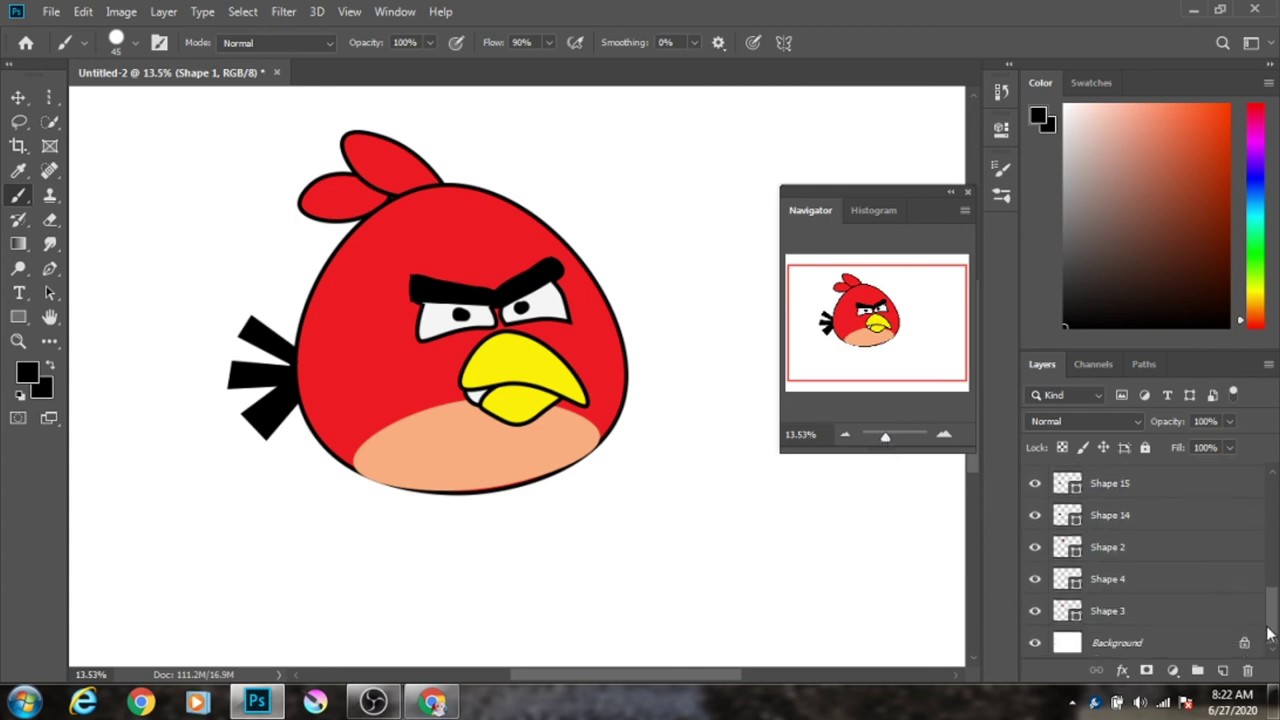
pyautogui.scroll(1, 1270, 633)
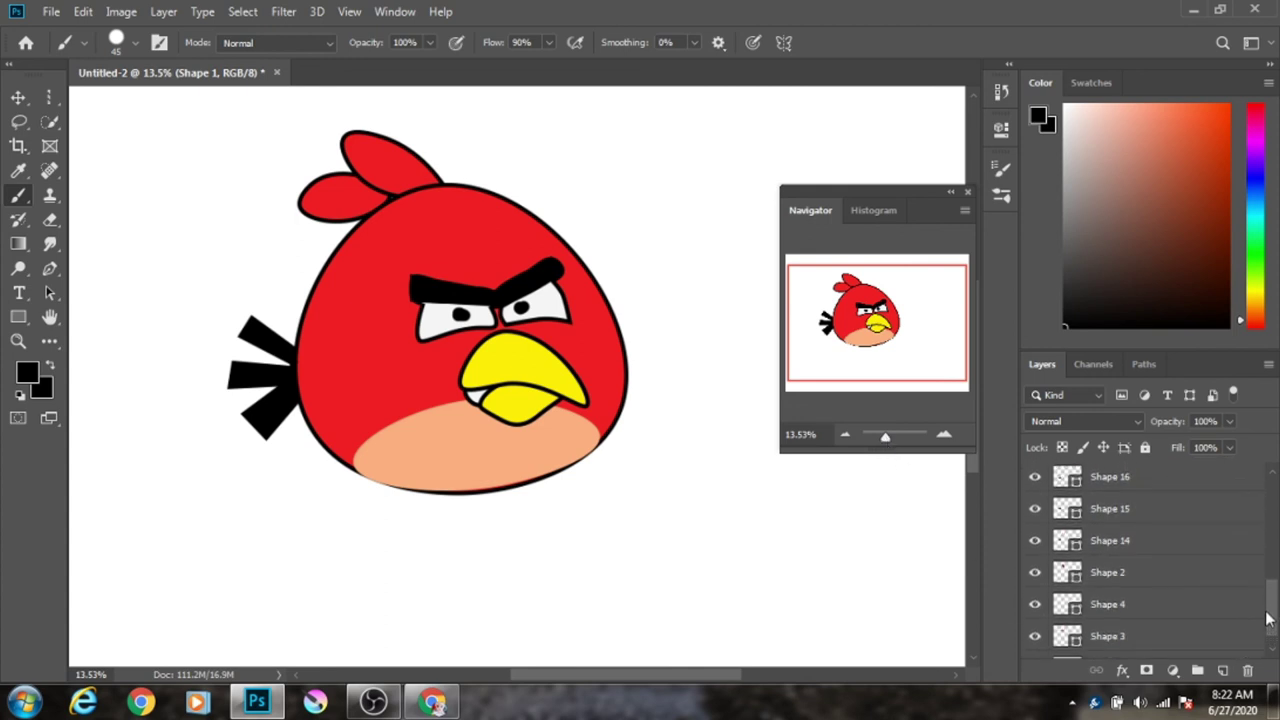
pyautogui.click(1035, 509)
pyautogui.scroll(3, 1274, 620)
# Rasterize the peach belly layer Shape 5 and put it into Warp transform mode.
pyautogui.click(1062, 578)
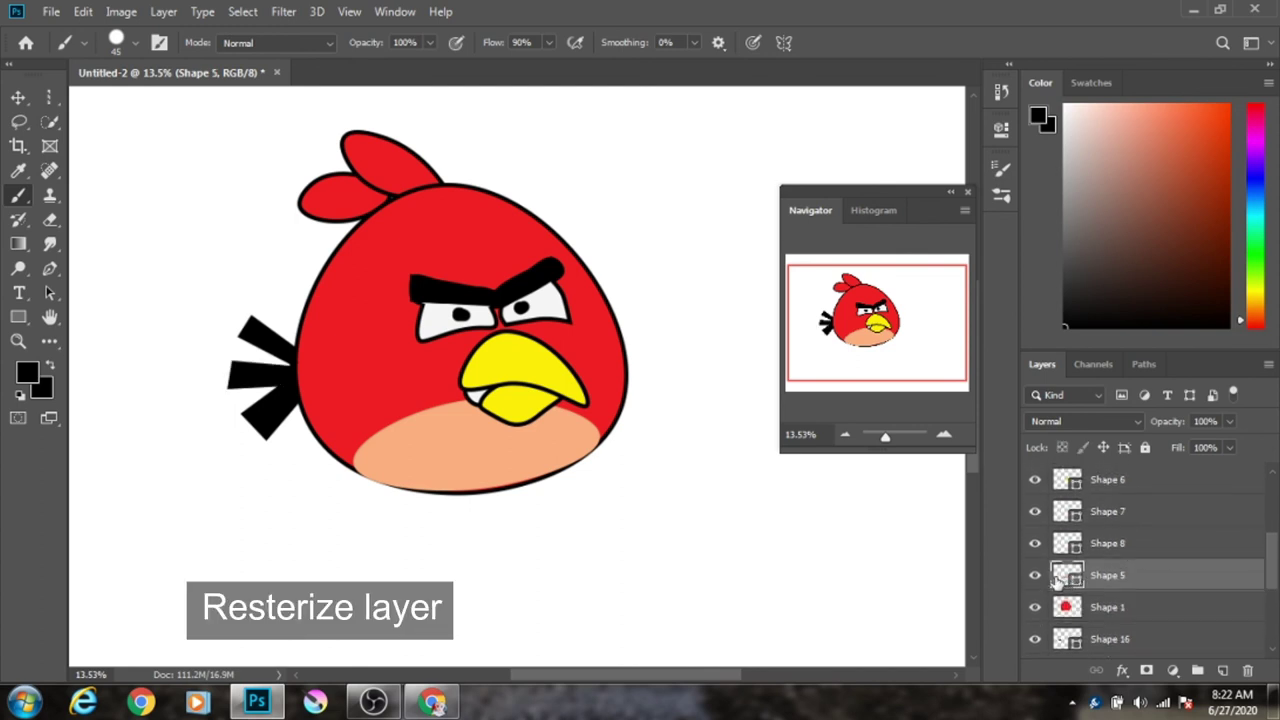
pyautogui.rightClick(1122, 575)
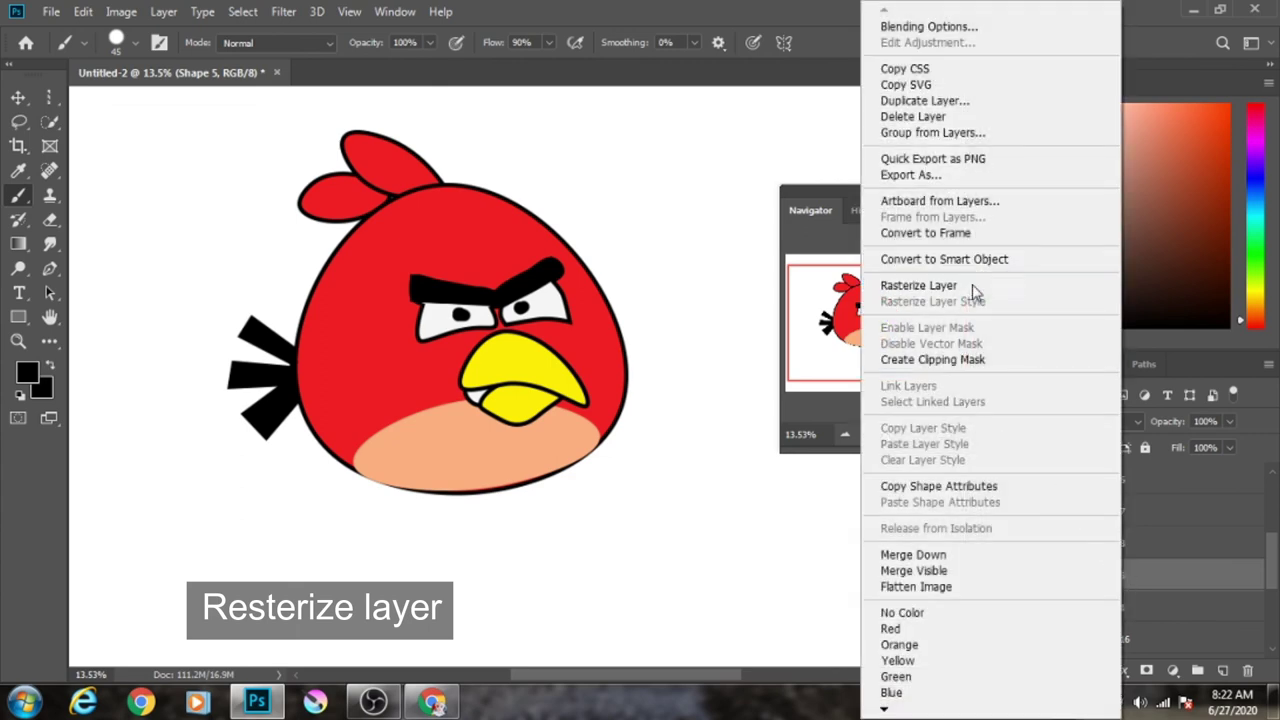
pyautogui.click(974, 287)
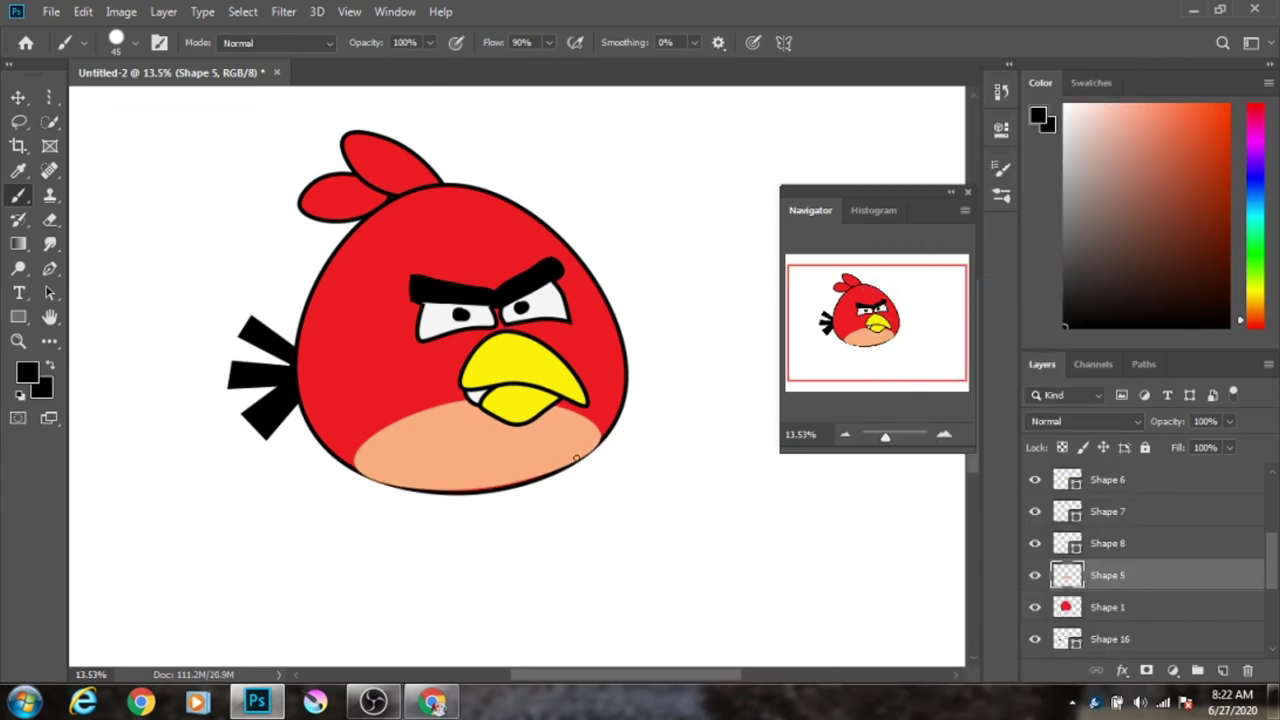
pyautogui.hotkey('ctrl', 't')
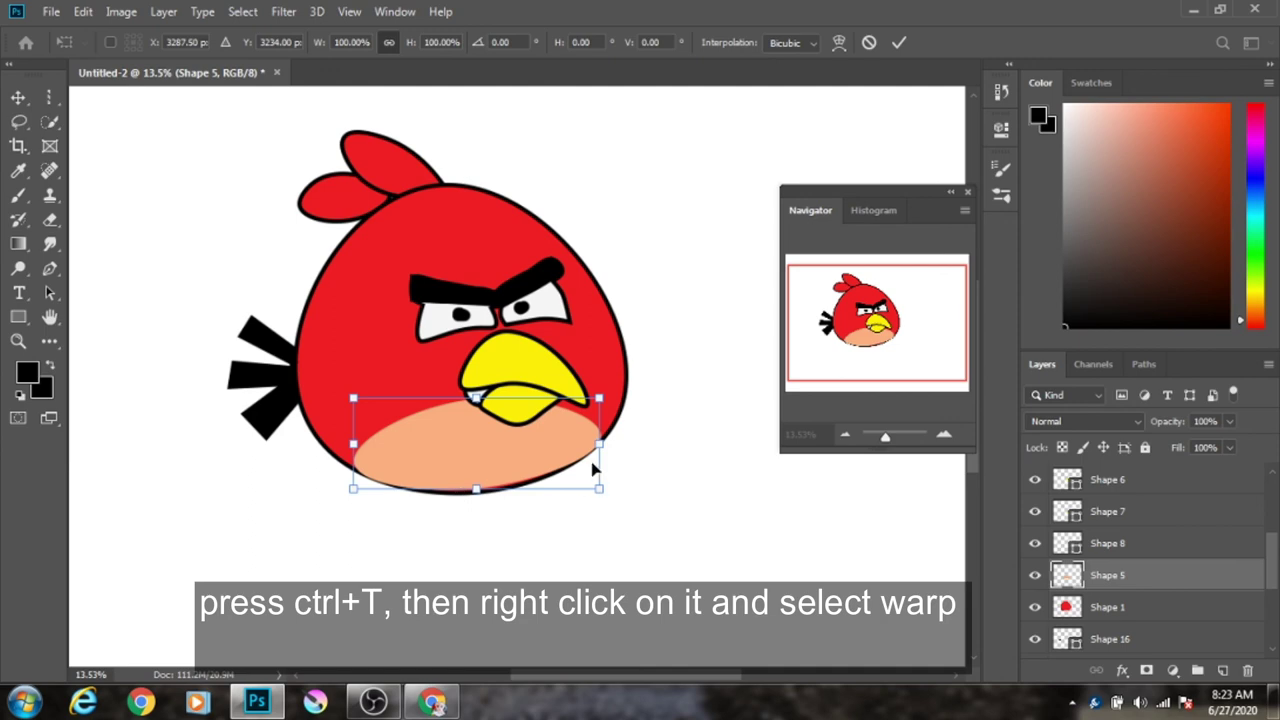
pyautogui.rightClick(550, 455)
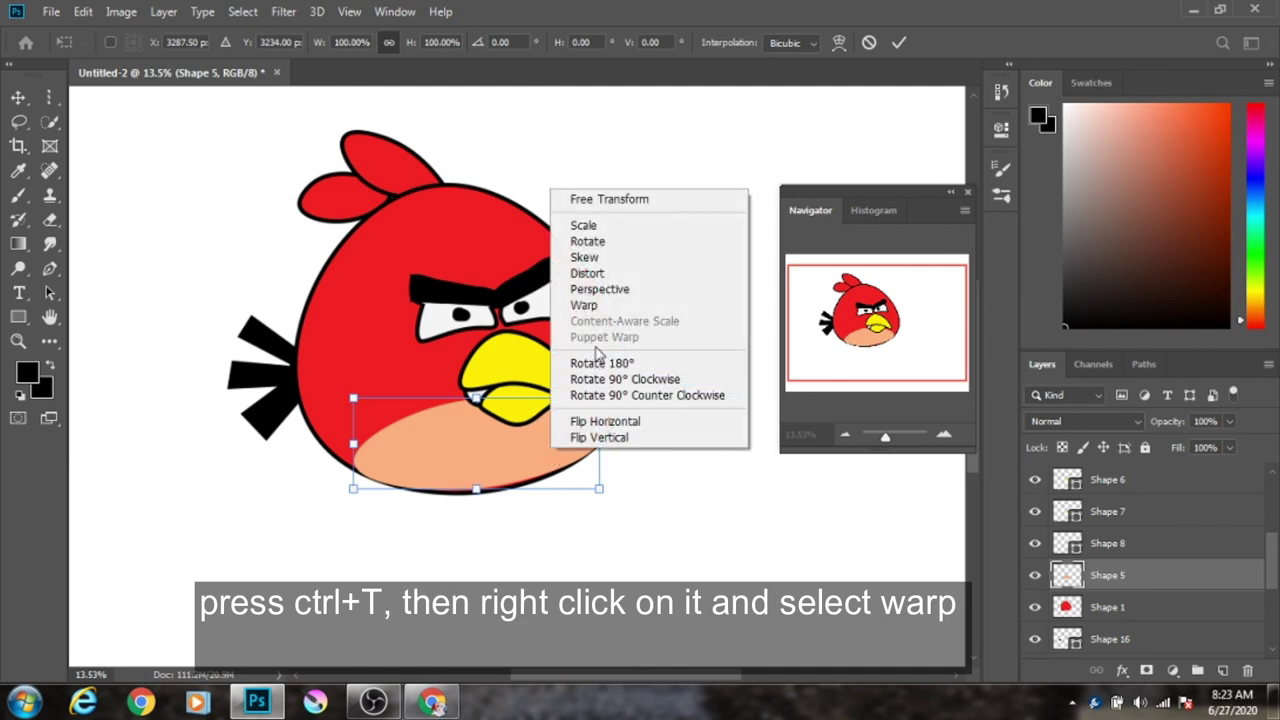
pyautogui.click(614, 316)
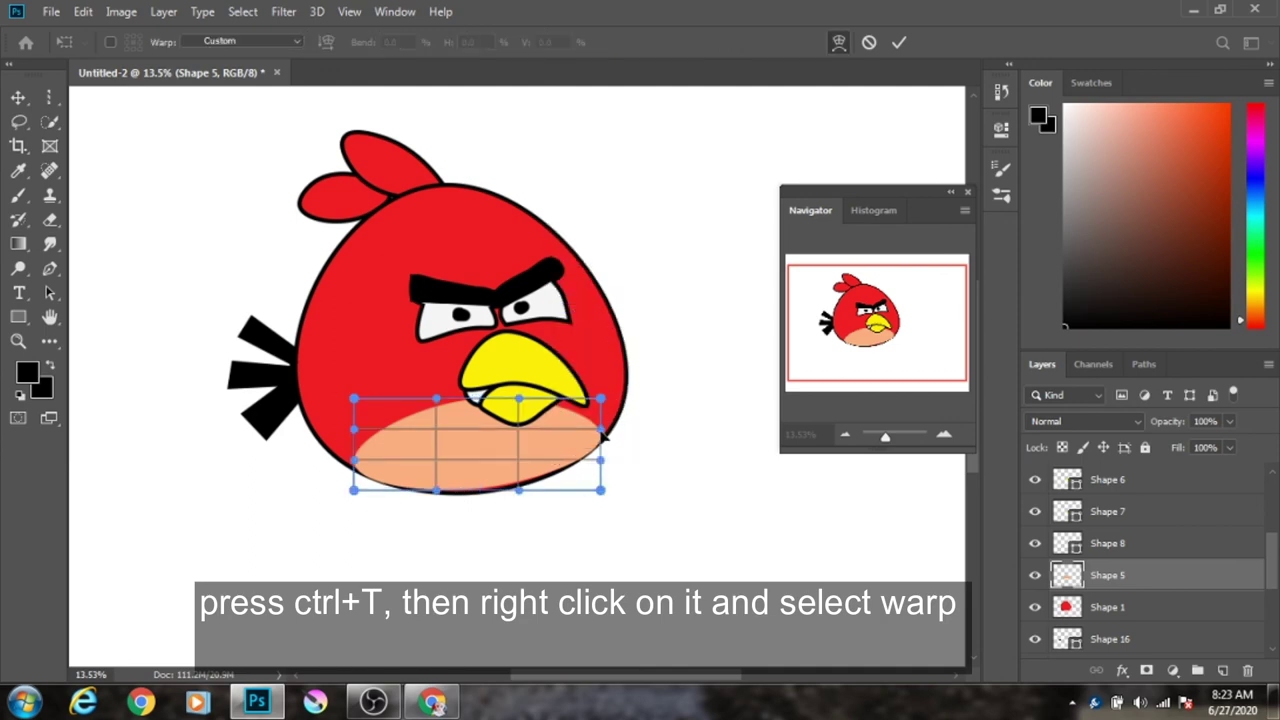
# Warp the belly's sides and bottom edge to hug the body's rounded lower outline, then apply.
pyautogui.moveTo(603, 436); pyautogui.dragTo(597, 428)
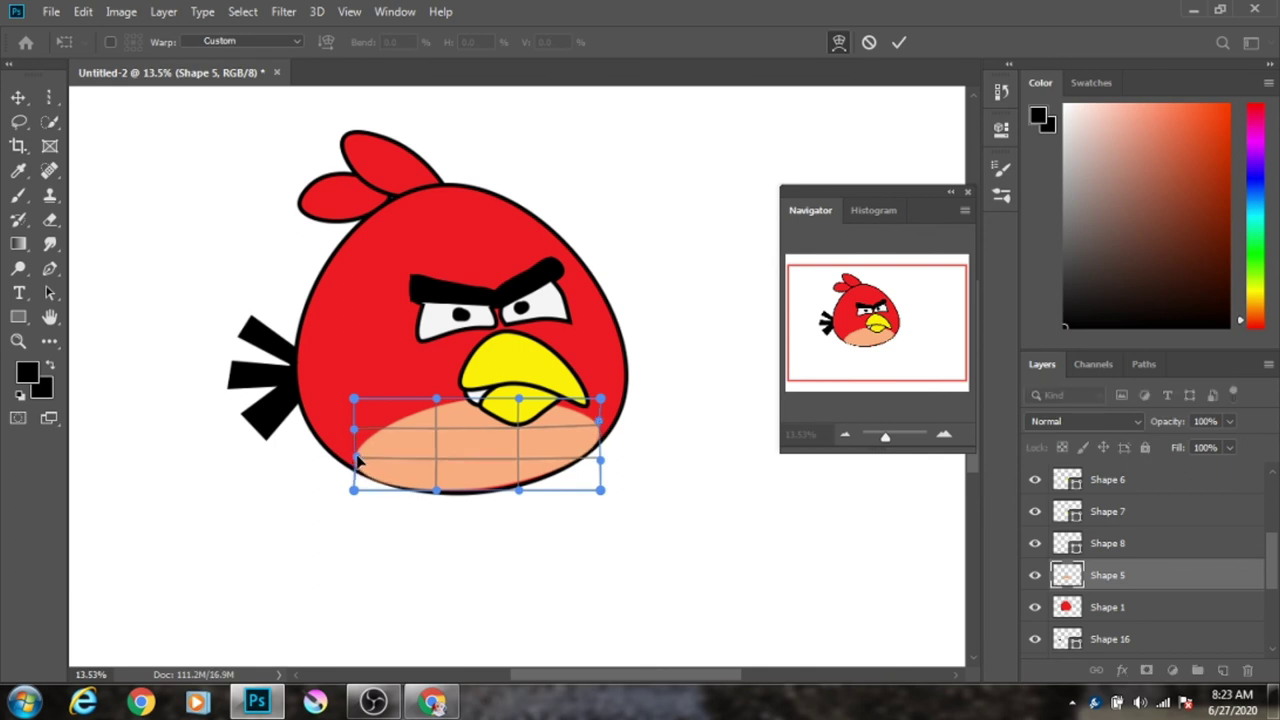
pyautogui.moveTo(357, 462); pyautogui.dragTo(357, 458)
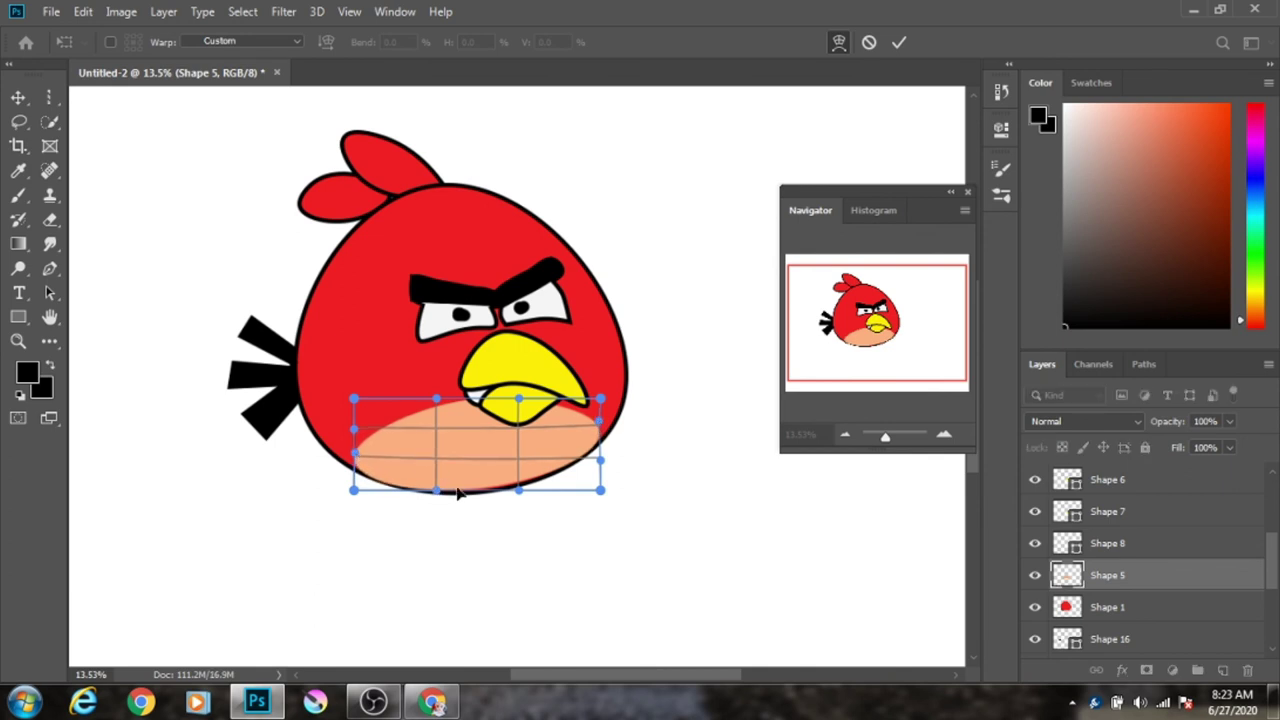
pyautogui.moveTo(484, 486); pyautogui.dragTo(494, 488)
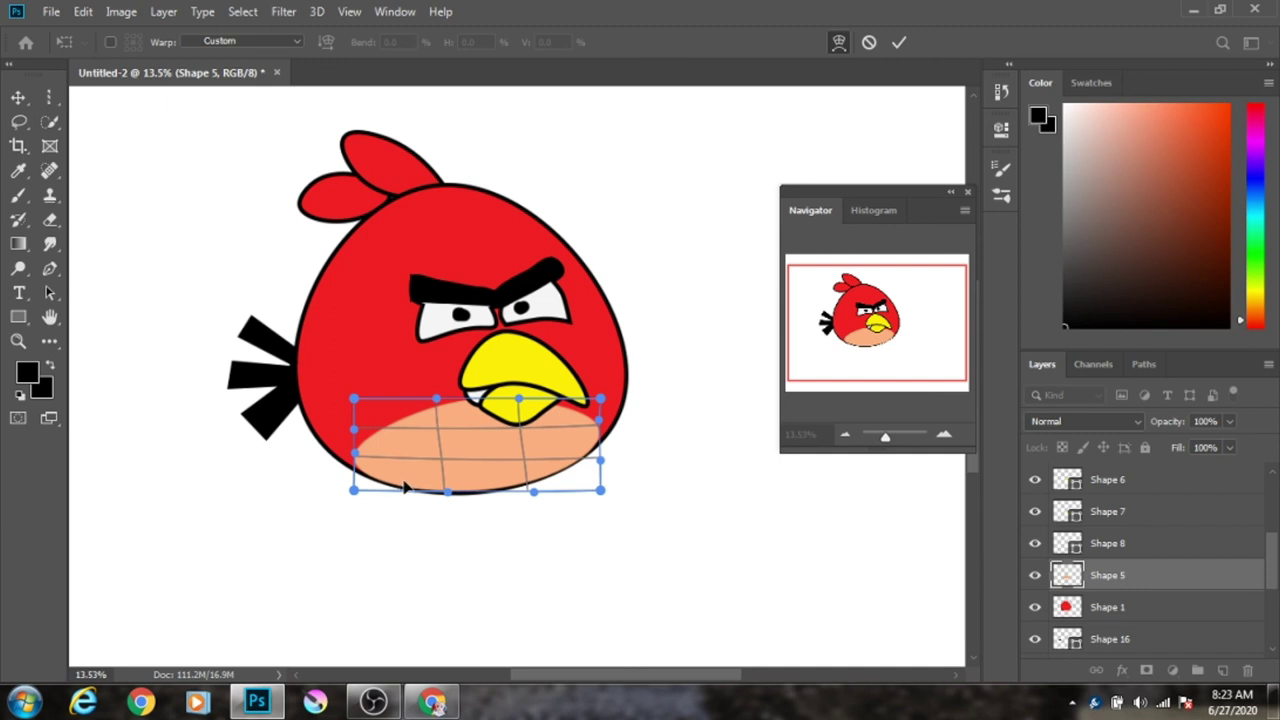
pyautogui.moveTo(405, 487); pyautogui.dragTo(401, 488)
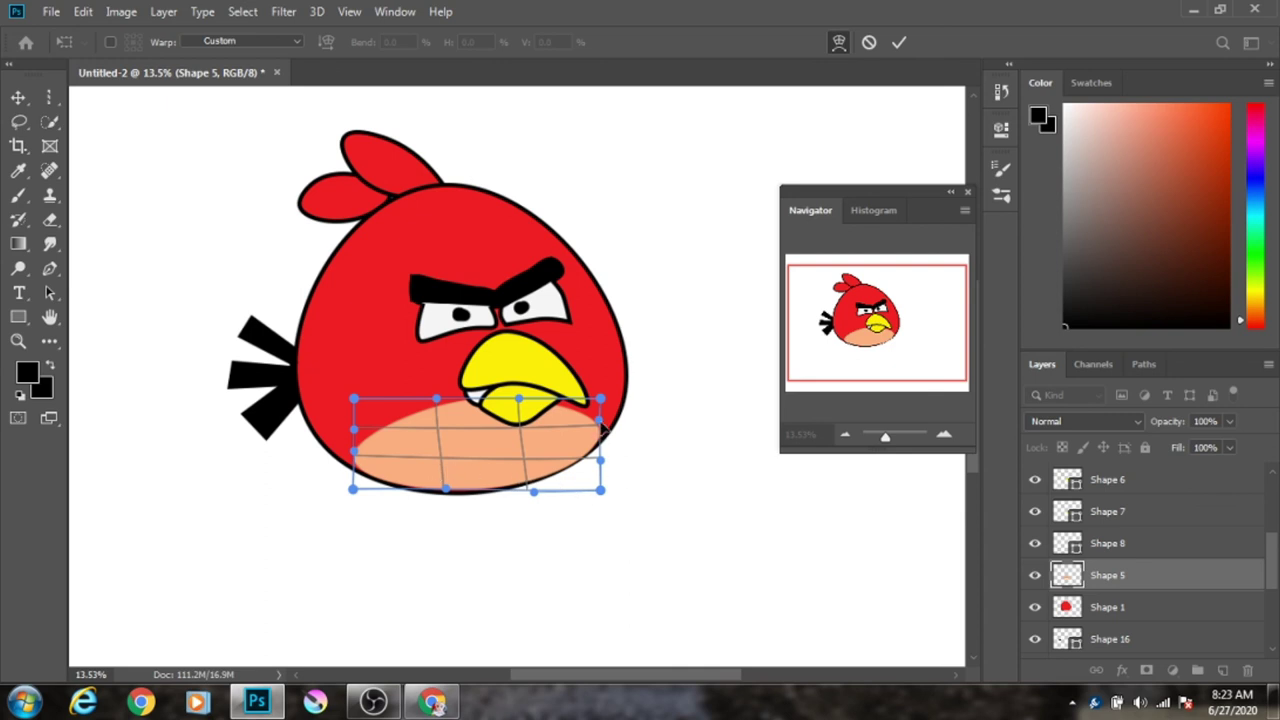
pyautogui.moveTo(597, 428)
pyautogui.mouseDown()
pyautogui.moveTo(551, 450)
pyautogui.moveTo(566, 425)
pyautogui.mouseUp()
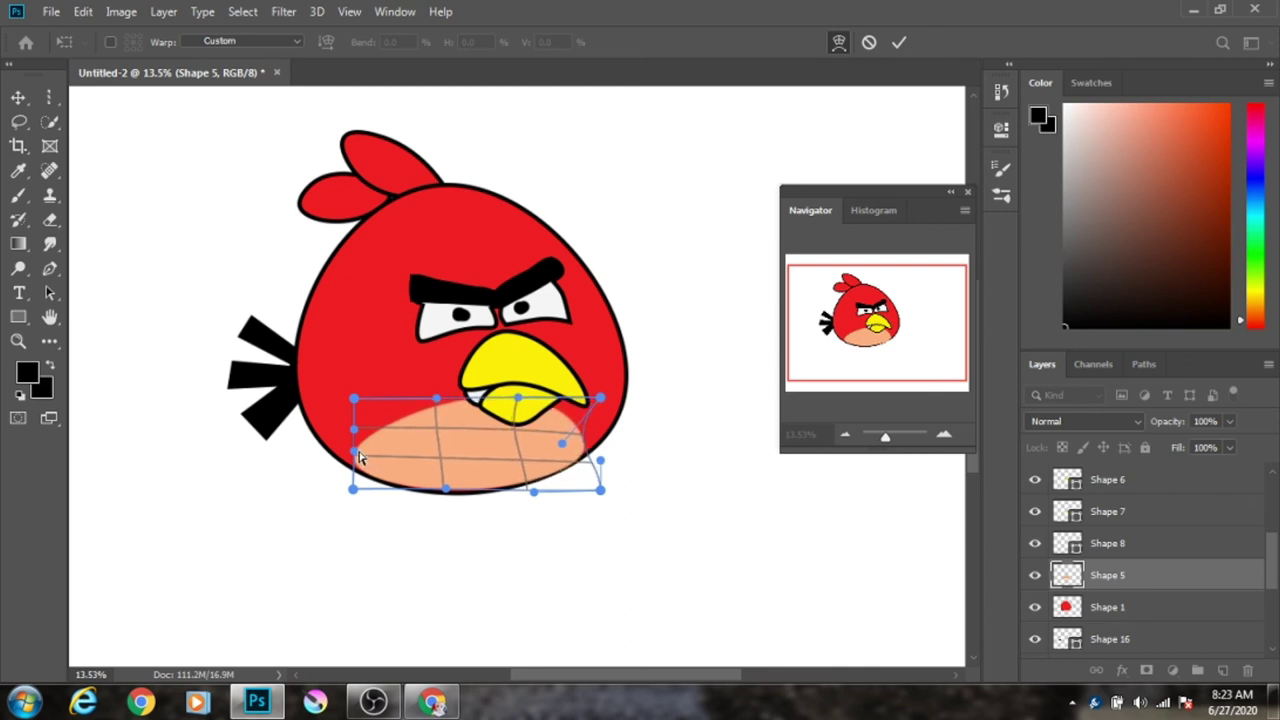
pyautogui.moveTo(354, 459); pyautogui.dragTo(350, 457)
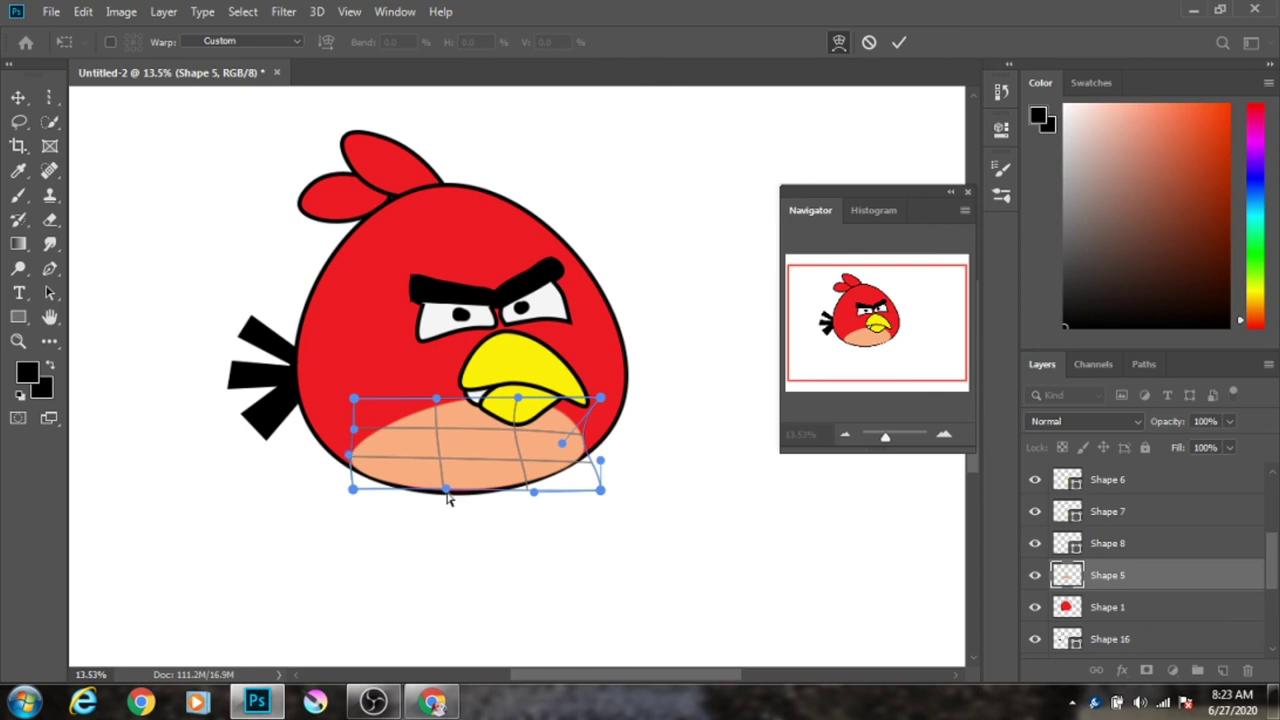
pyautogui.press('Return')
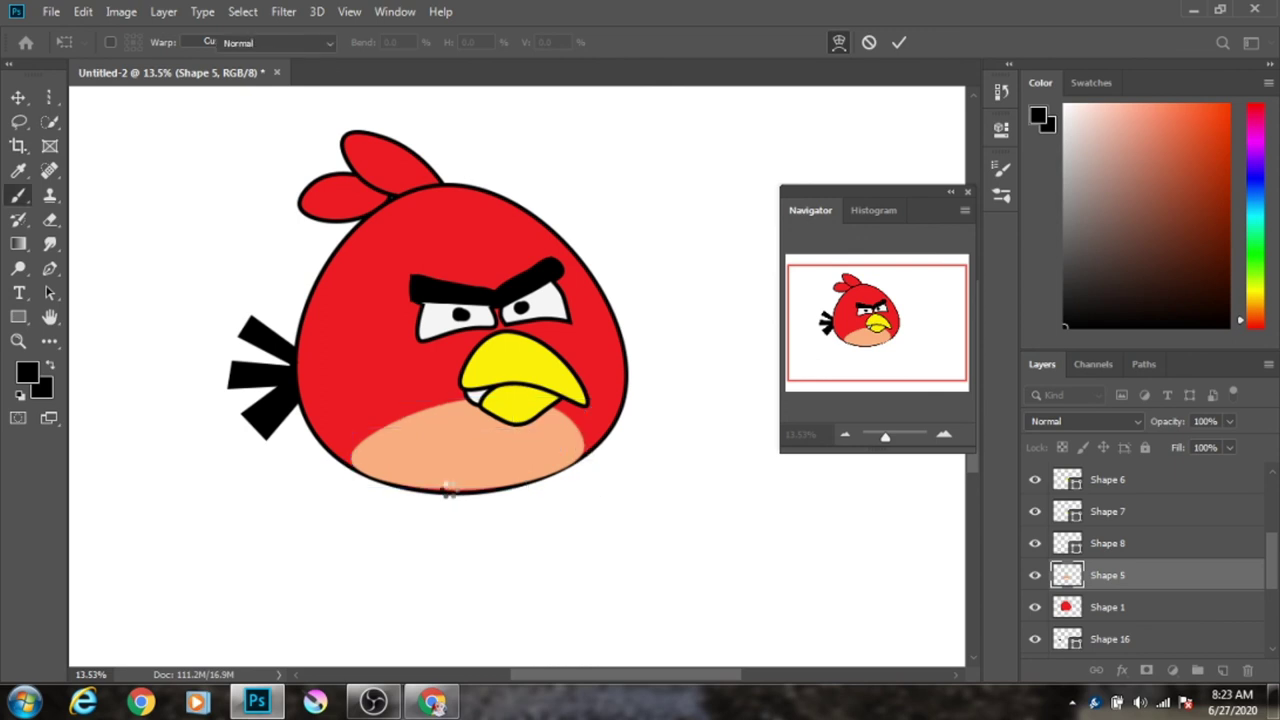
pyautogui.press('b')
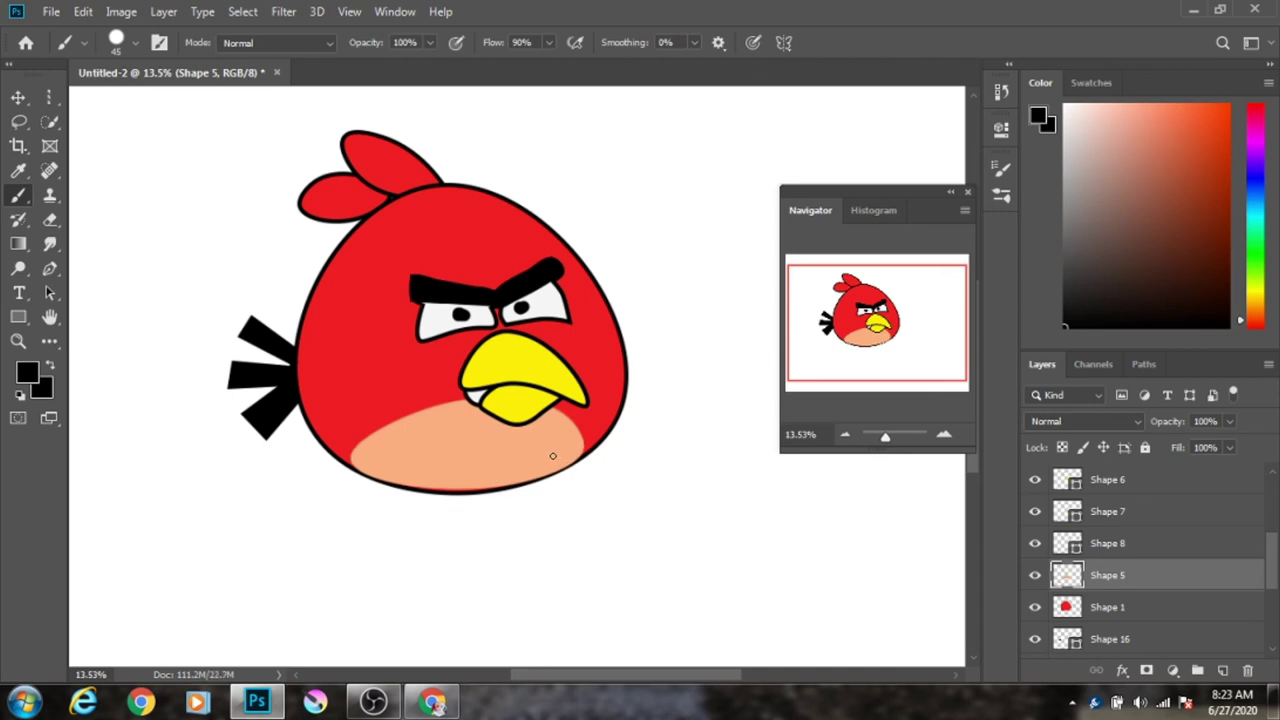